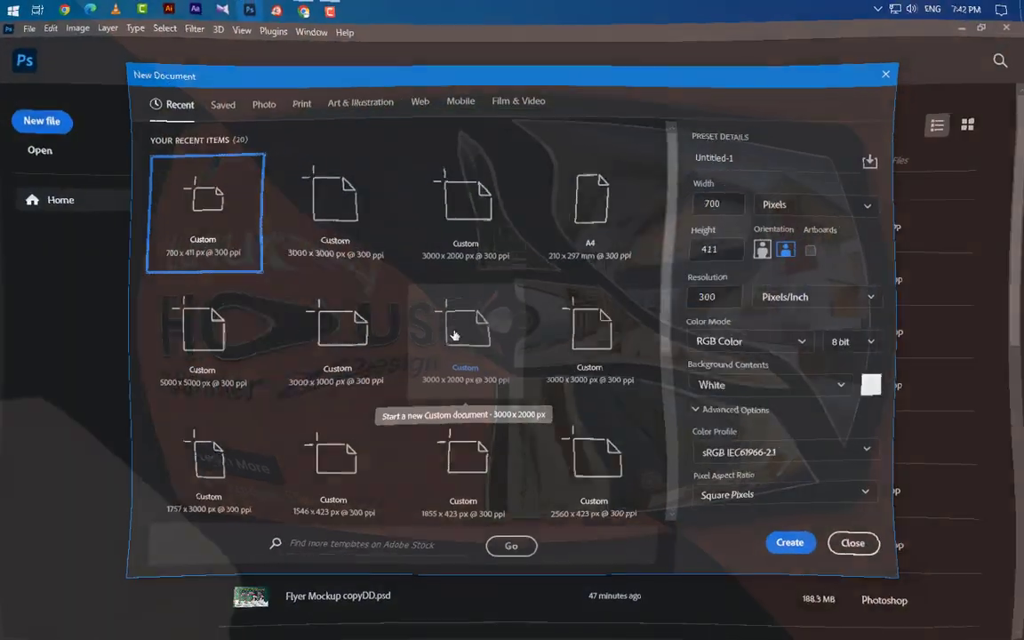
# - Create the 'Website Banner Design' document and resize it to 3000 × 1761 px at 300 ppi
pyautogui.write('Web')
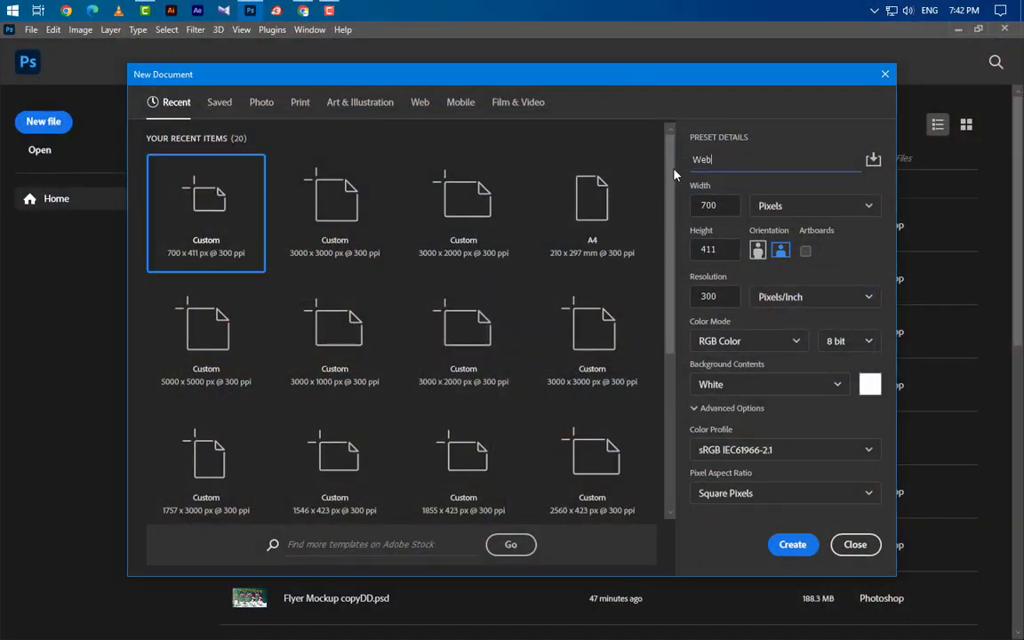
pyautogui.write('site Banner Design')
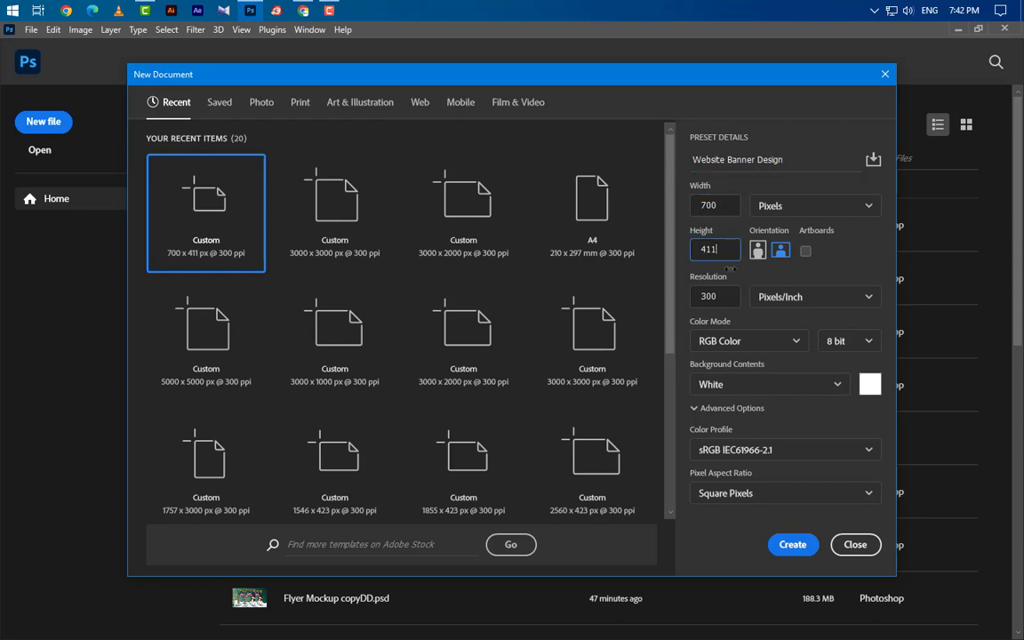
pyautogui.click(777, 544)
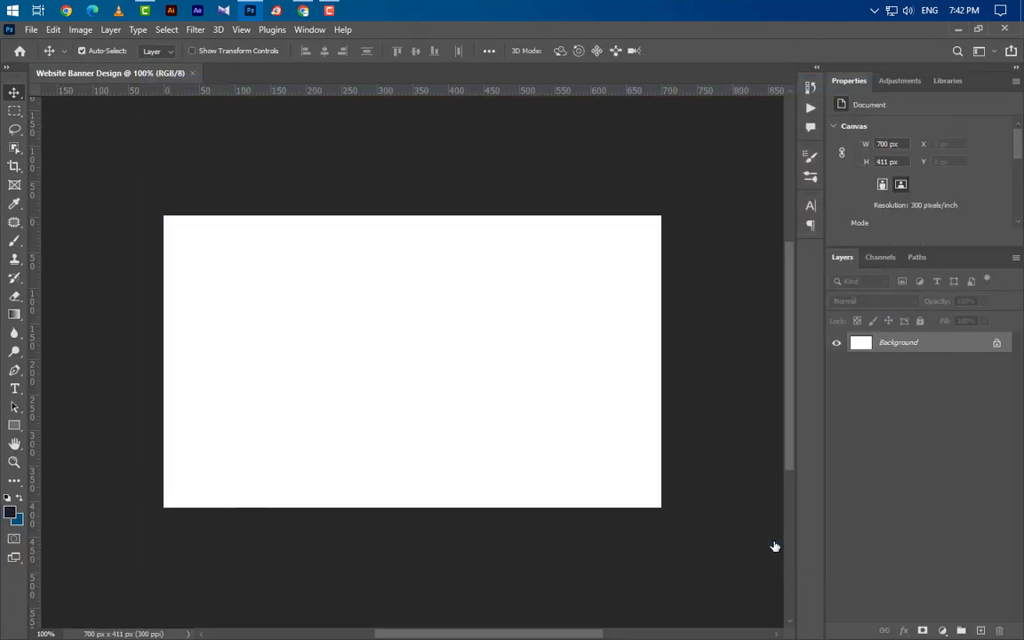
pyautogui.click(80, 29)
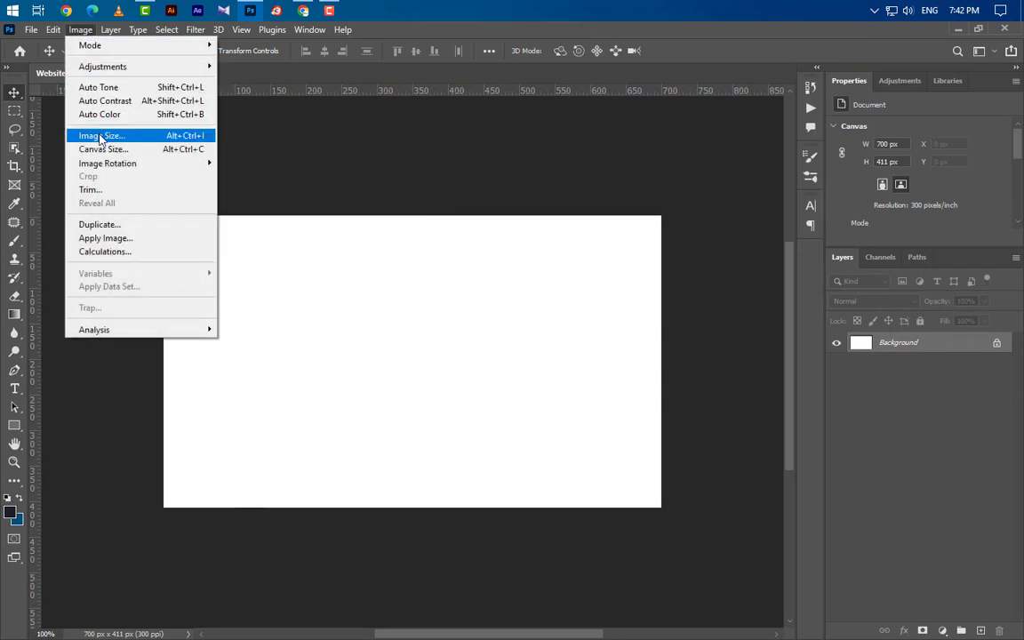
pyautogui.click(100, 135)
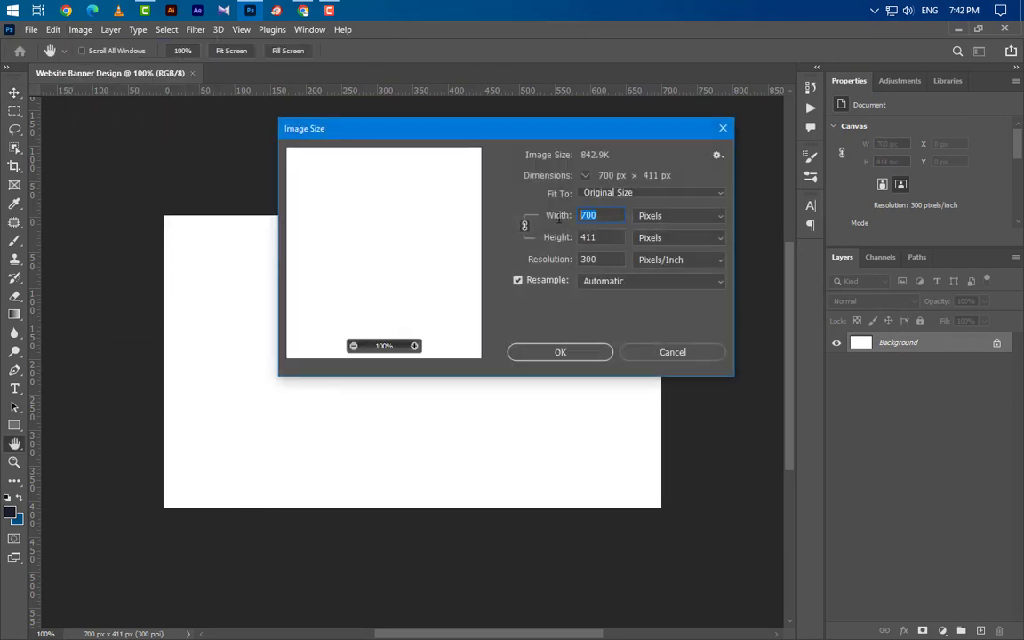
pyautogui.write('3000')
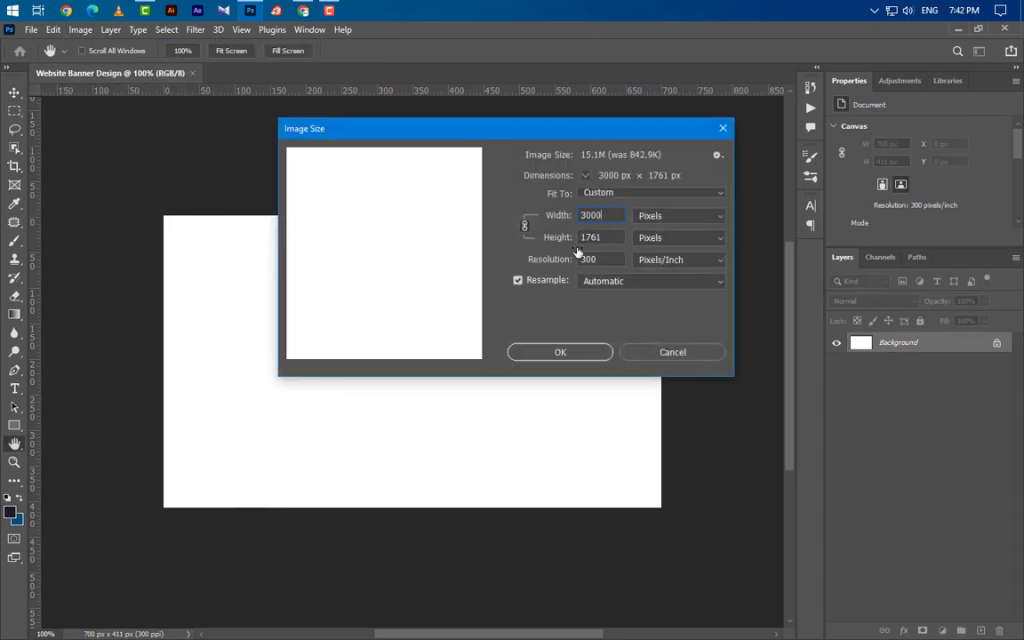
pyautogui.click(589, 351)
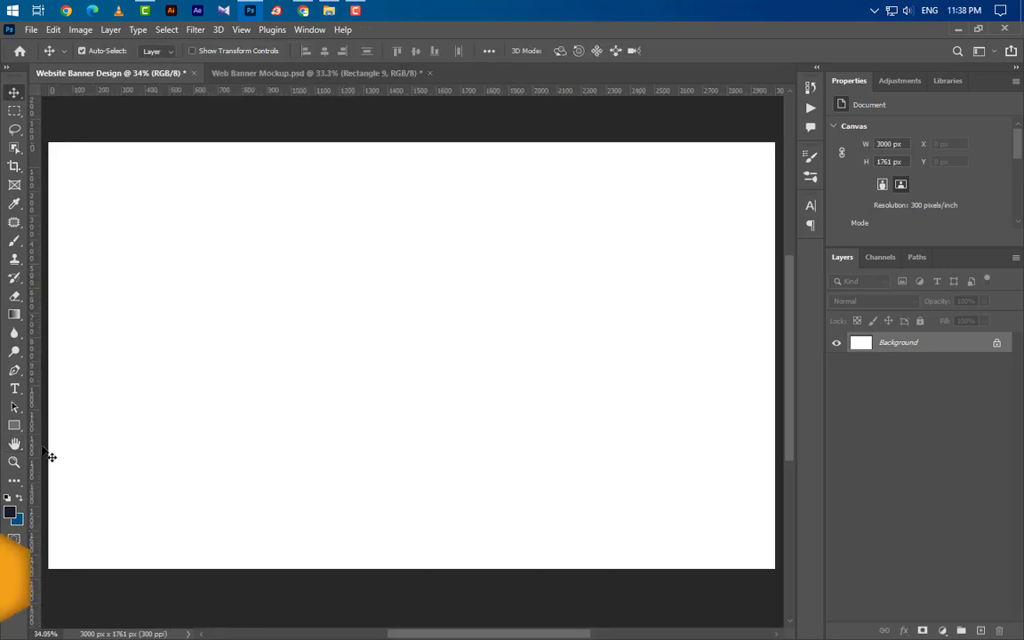
# - Draw a navy 1365 × 1210 px rectangle on the banner's right side
pyautogui.click(14, 425)
pyautogui.rightClick(14, 424)
pyautogui.click(87, 425)
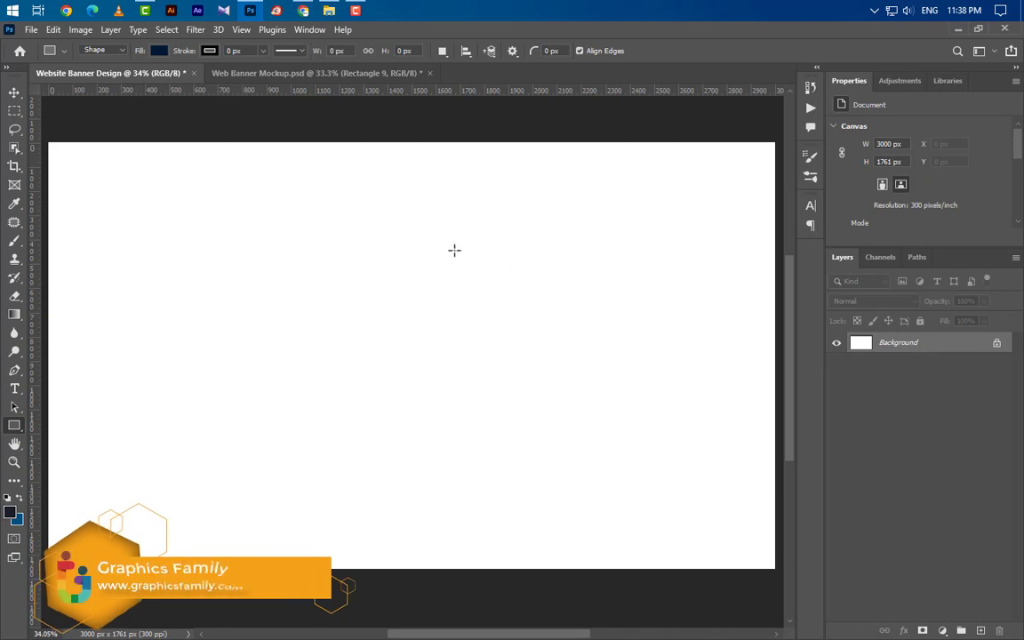
pyautogui.moveTo(404, 248); pyautogui.dragTo(724, 504)
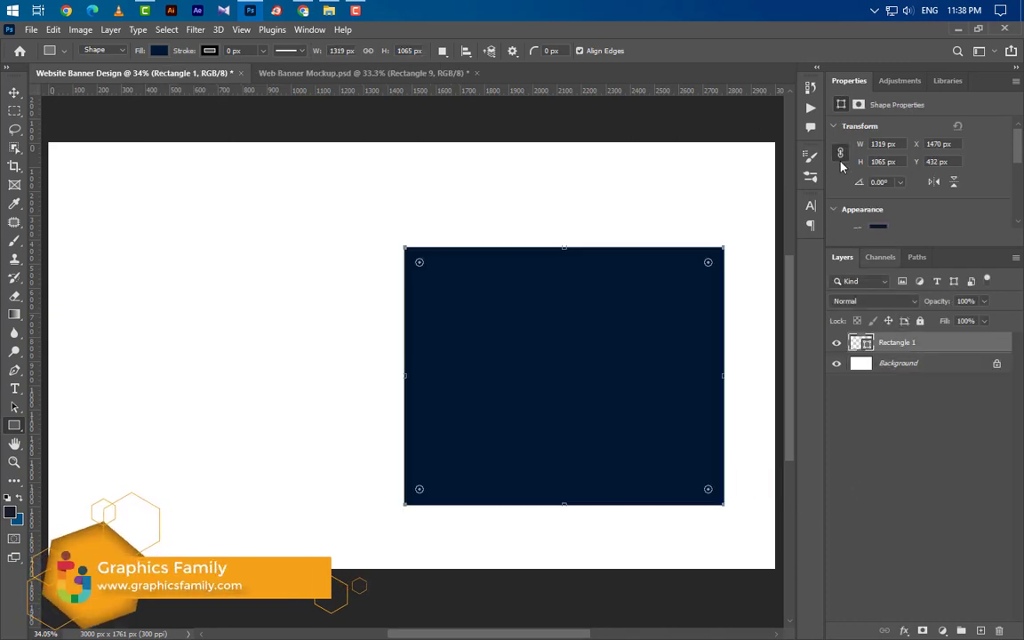
pyautogui.click(883, 144)
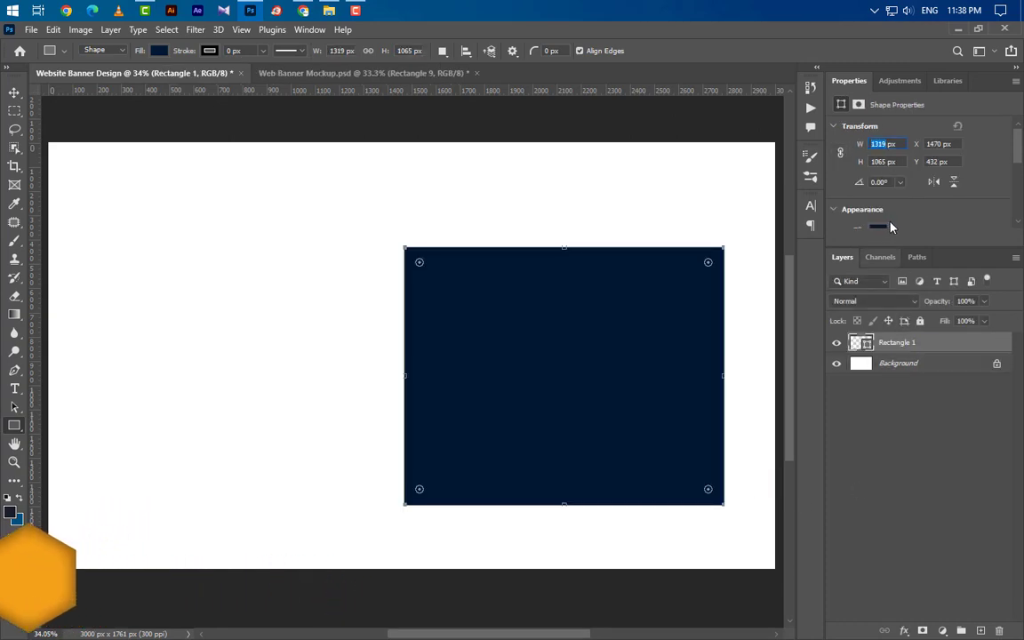
pyautogui.write('1365')
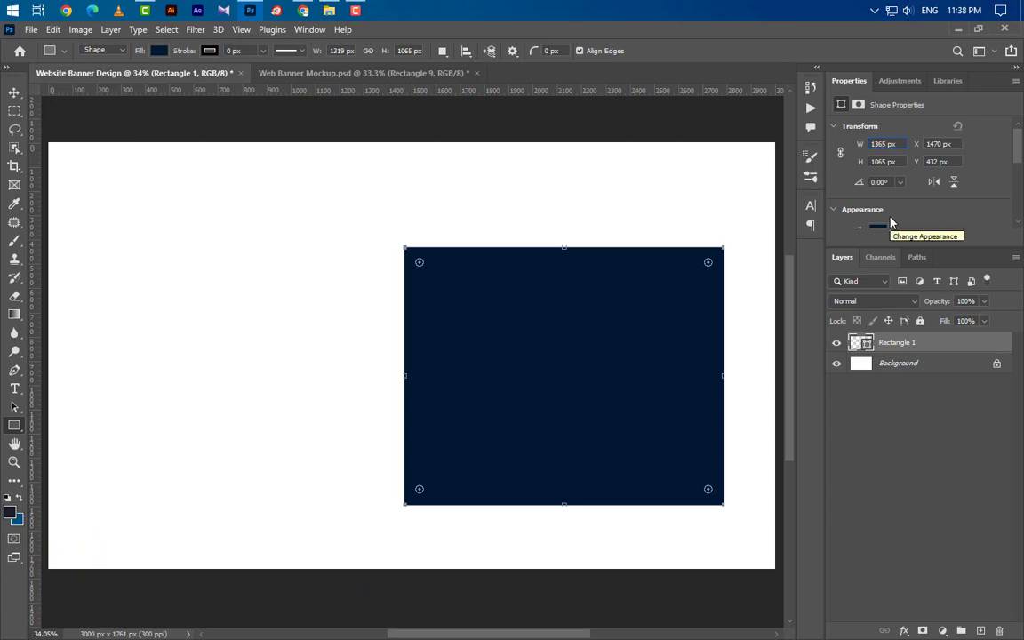
pyautogui.press('Tab')
pyautogui.write('1210')
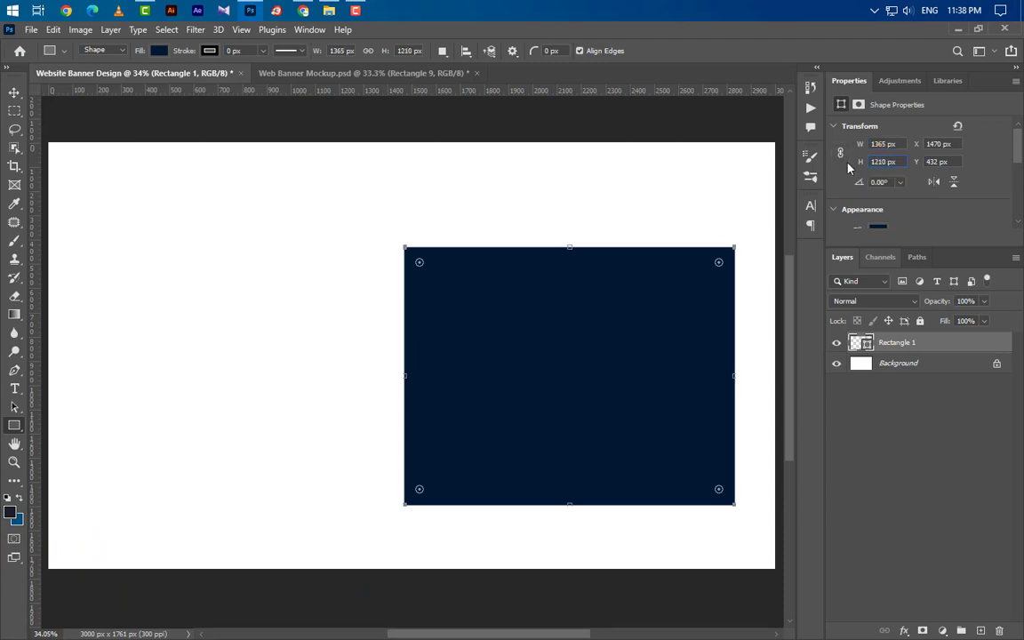
pyautogui.press('Return')
# - Move the navy rectangle higher and set its corner radius to 25 px
pyautogui.click(12, 93)
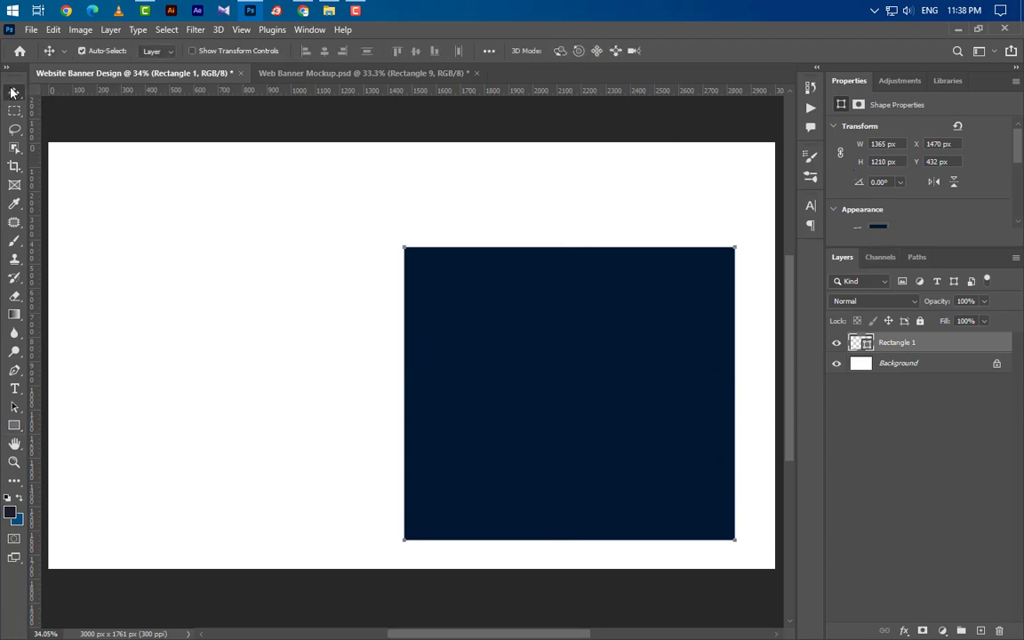
pyautogui.moveTo(582, 402); pyautogui.dragTo(583, 362)
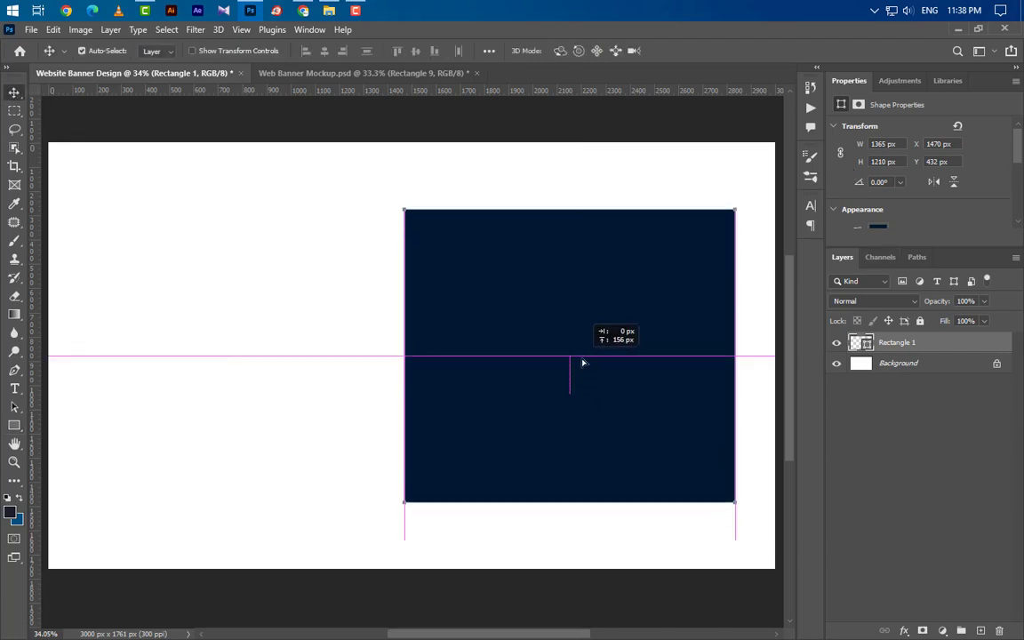
pyautogui.scroll(-2, 914, 189)
pyautogui.scroll(-1, 884, 217)
pyautogui.scroll(-2, 881, 212)
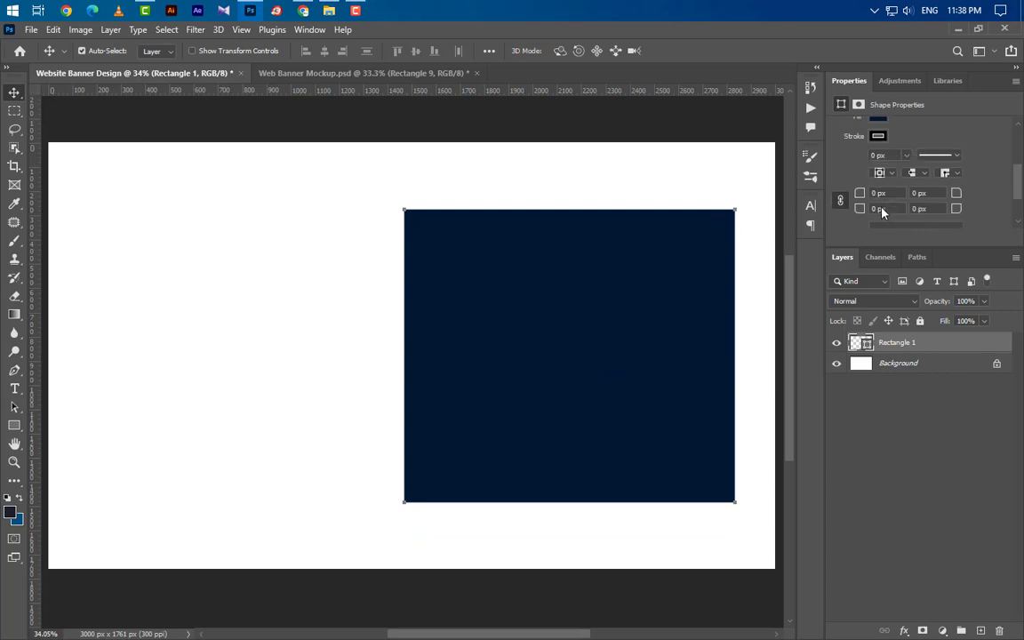
pyautogui.click(878, 193)
pyautogui.write('25')
# - Draw a diagonal path across the rectangle and load it as a selection
pyautogui.click(14, 372)
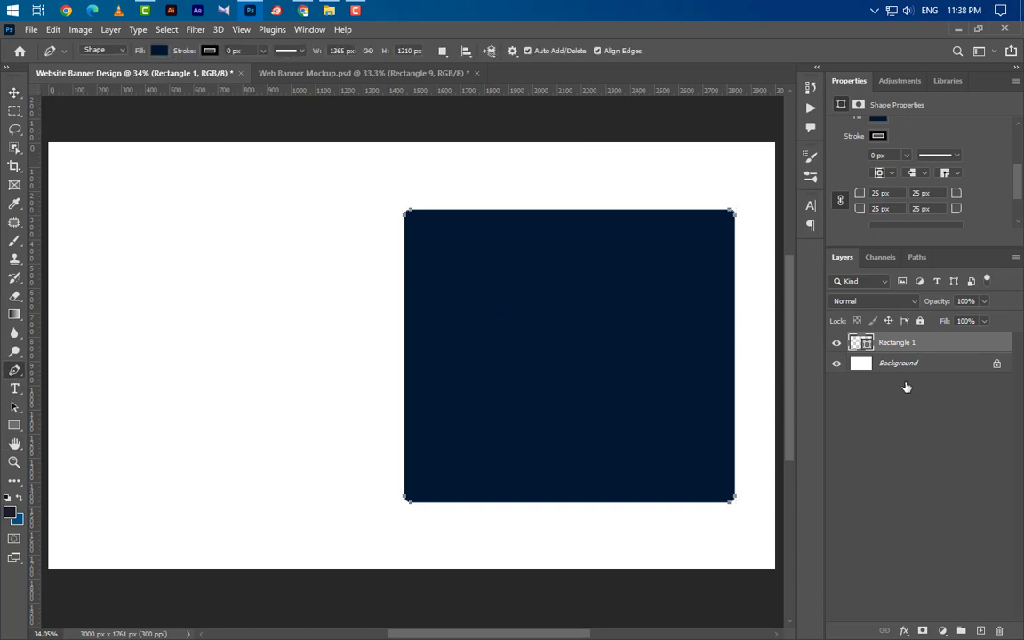
pyautogui.click(980, 631)
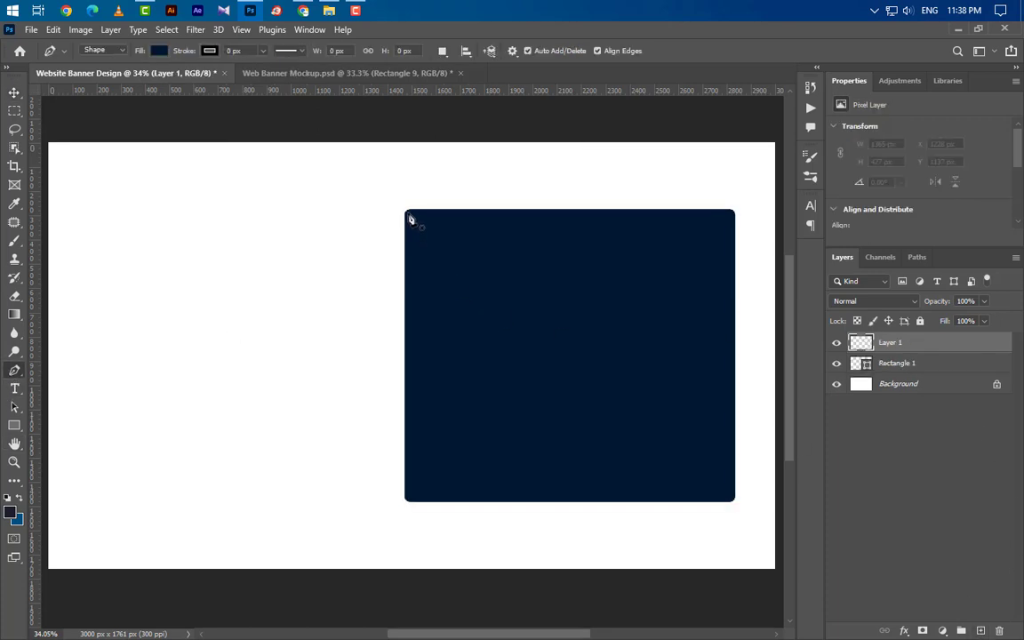
pyautogui.click(404, 214)
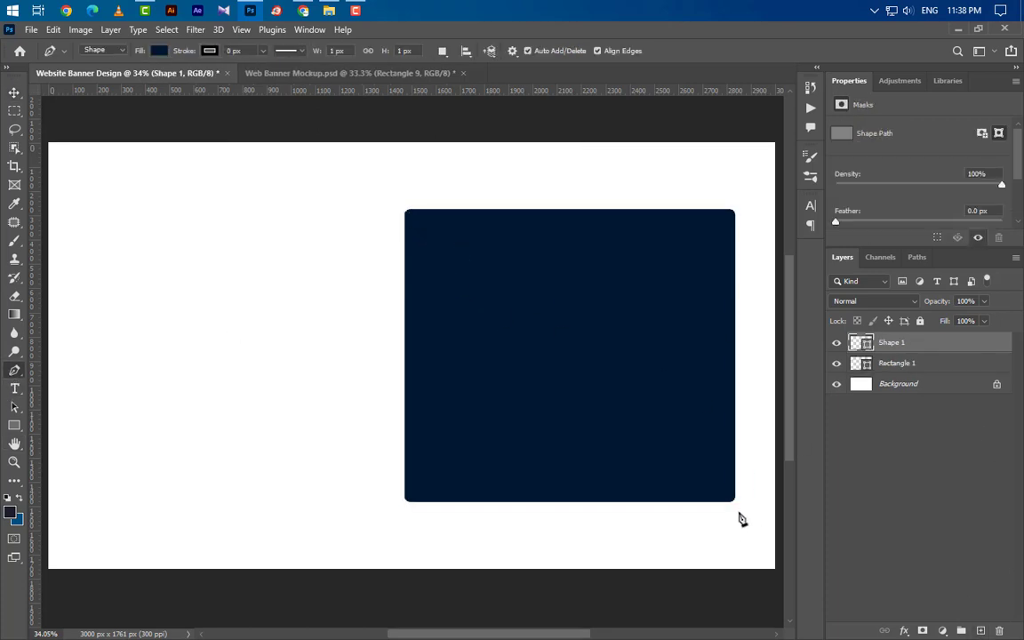
pyautogui.click(735, 503)
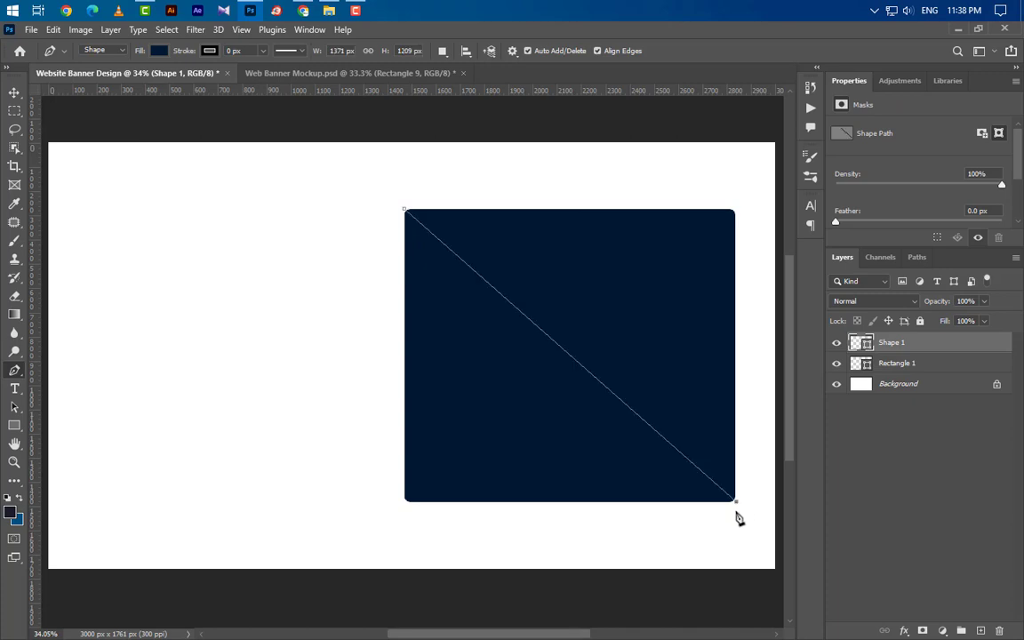
pyautogui.click(380, 515)
pyautogui.click(349, 216)
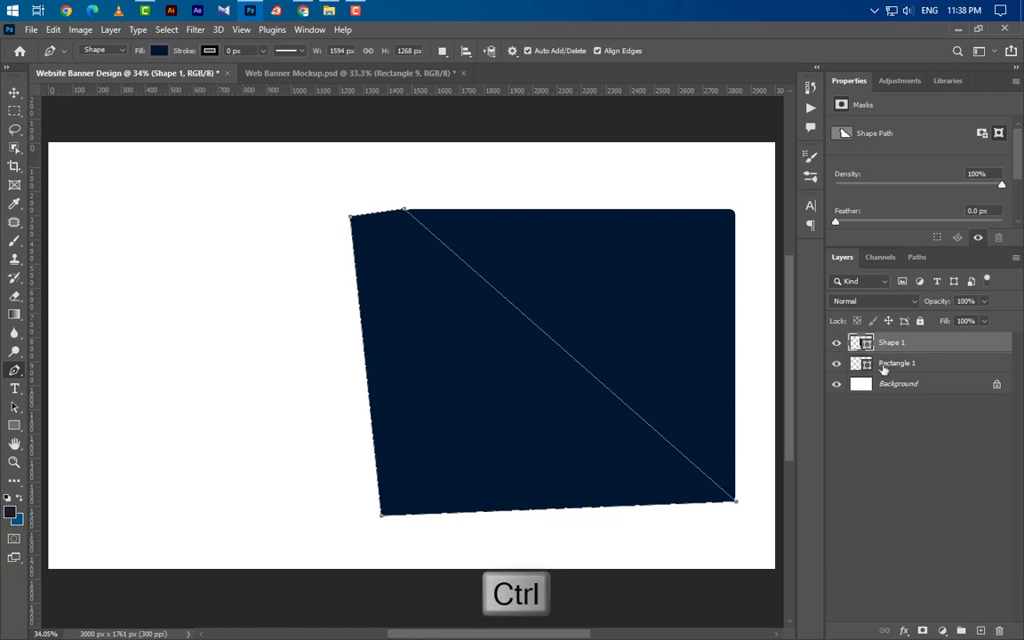
pyautogui.moveTo(860, 343)
pyautogui.mouseDown()
pyautogui.moveTo(994, 558)
pyautogui.moveTo(999, 630)
pyautogui.mouseUp()
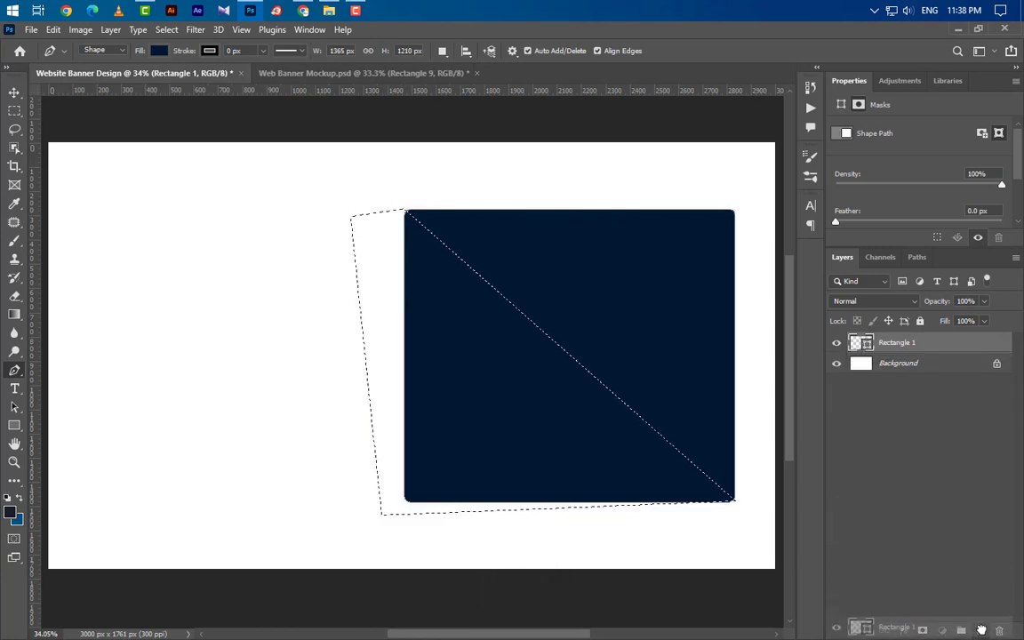
# - Duplicate Rectangle 1, rasterize the copy, and erase its lower-left triangle
pyautogui.moveTo(979, 390); pyautogui.dragTo(980, 630)
pyautogui.click(836, 364)
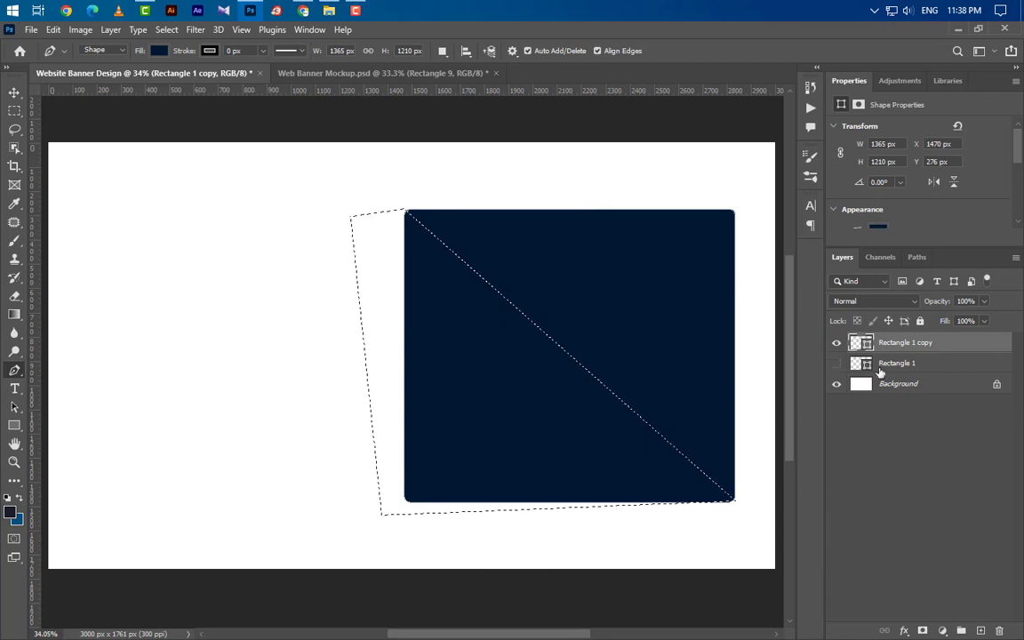
pyautogui.rightClick(966, 345)
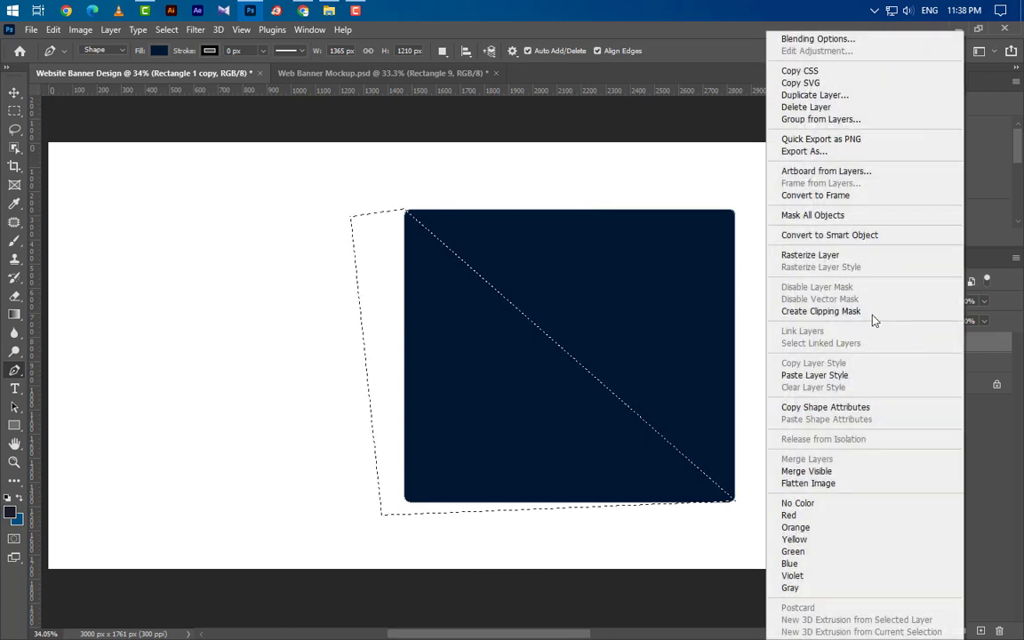
pyautogui.click(840, 256)
pyautogui.press('Delete')
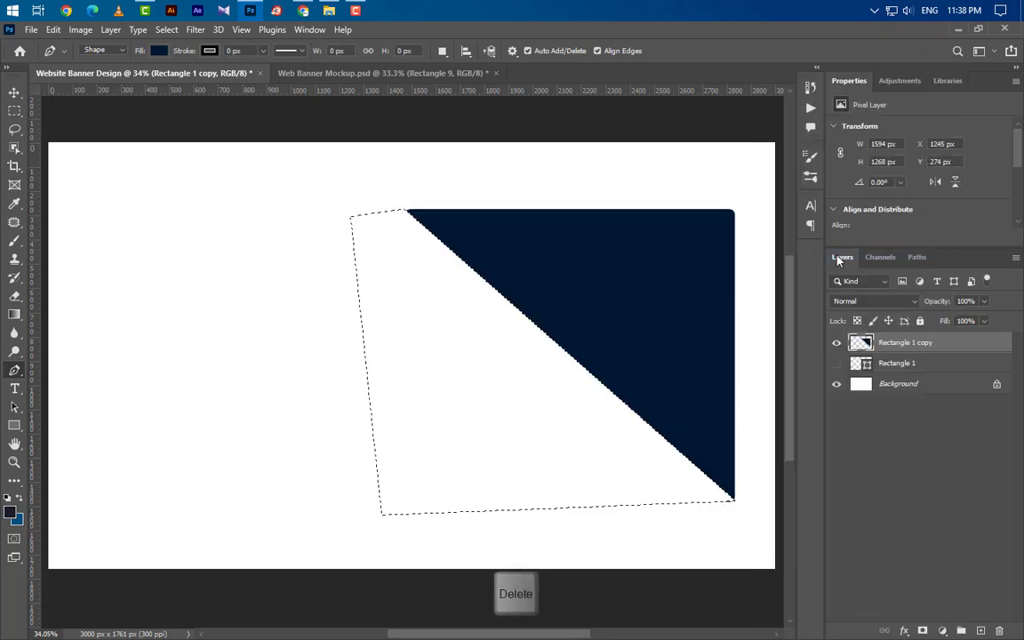
pyautogui.click(836, 342)
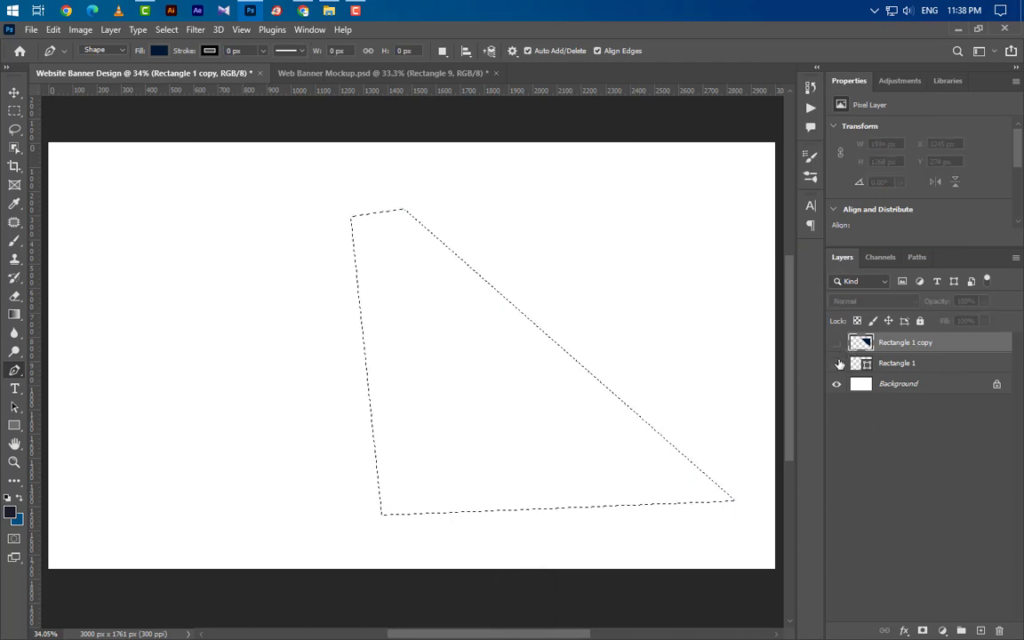
pyautogui.click(836, 363)
# - Rasterize Rectangle 1 and delete its upper-right half using the inverted selection
pyautogui.click(942, 365)
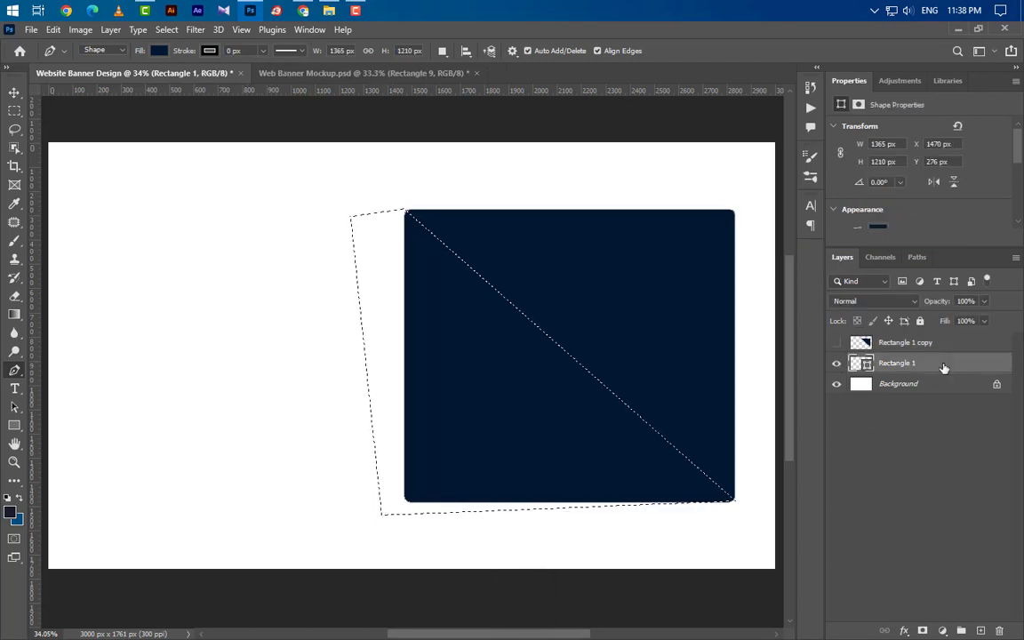
pyautogui.rightClick(945, 365)
pyautogui.click(799, 255)
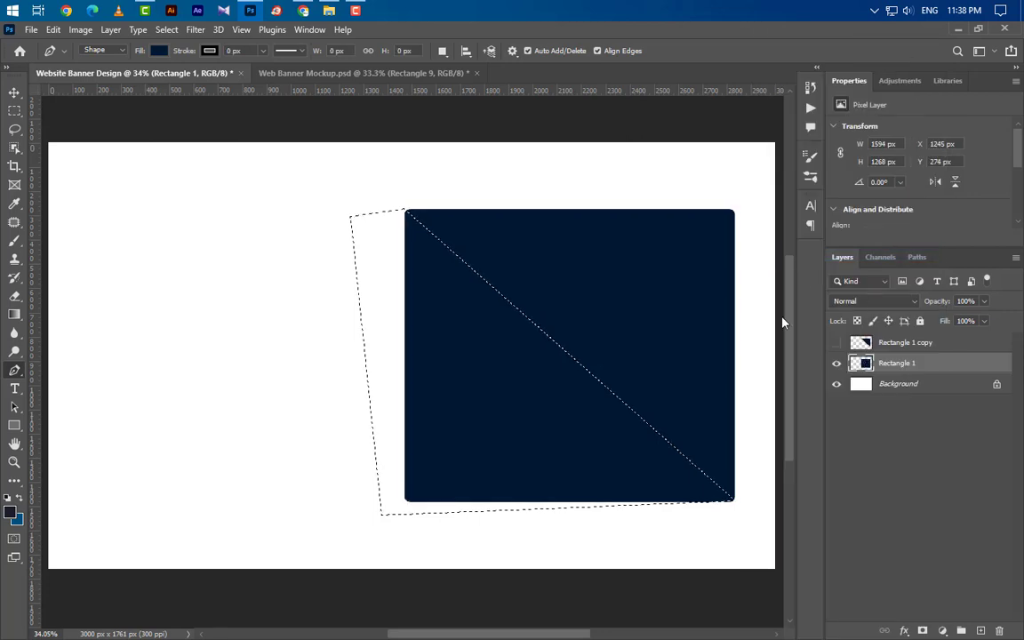
pyautogui.click(166, 29)
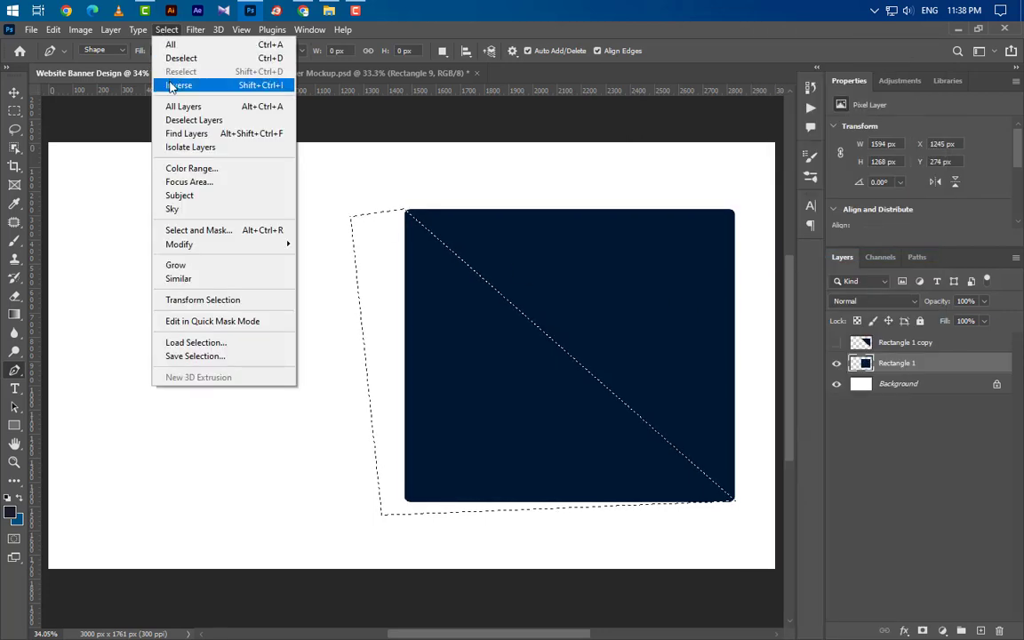
pyautogui.click(170, 86)
pyautogui.press('Delete')
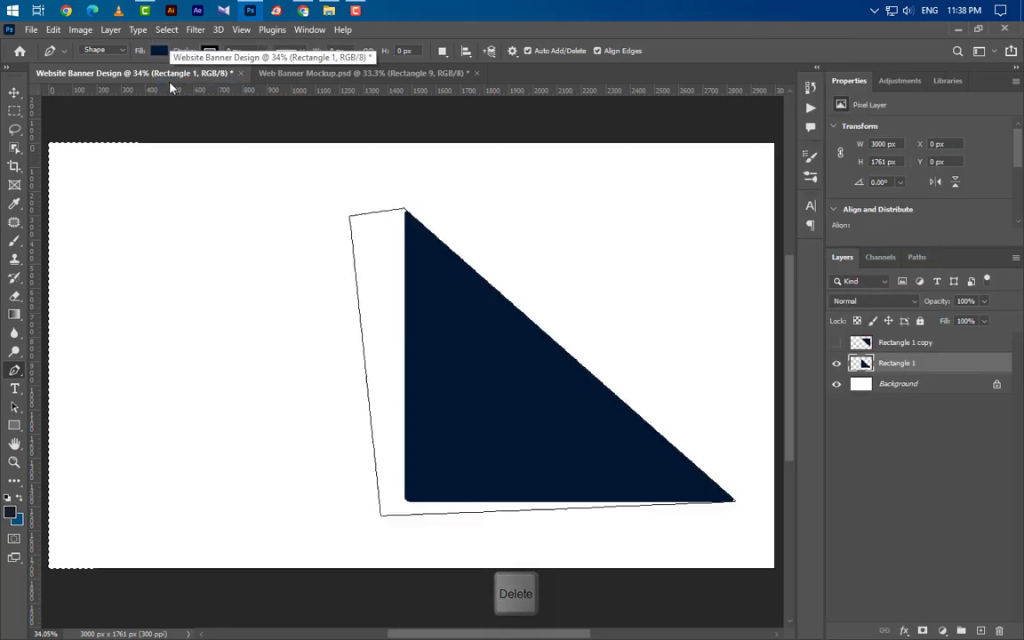
pyautogui.hotkey('ctrl', 'd')
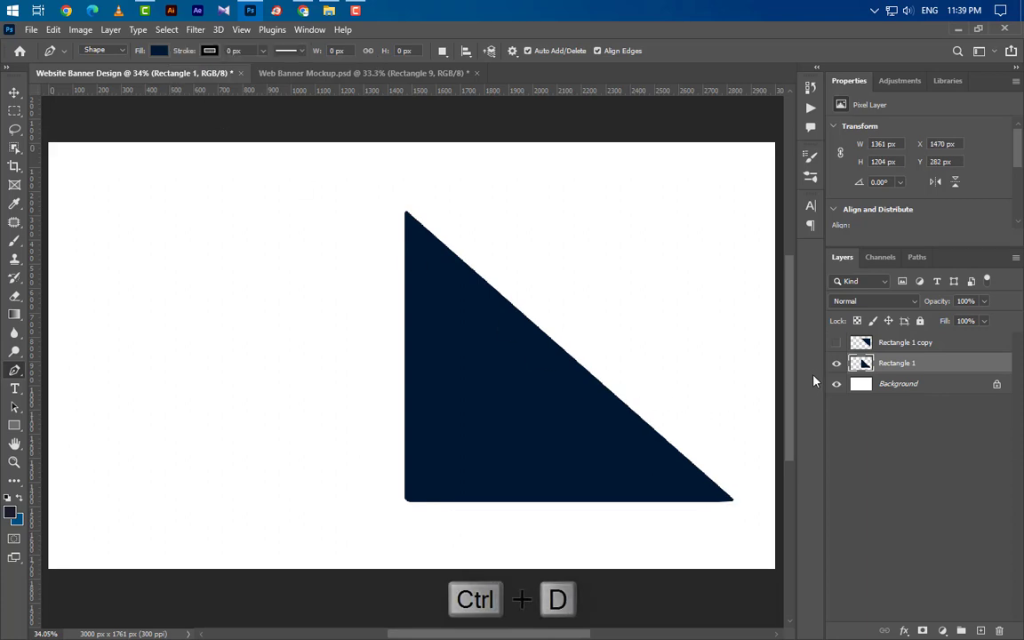
pyautogui.click(836, 343)
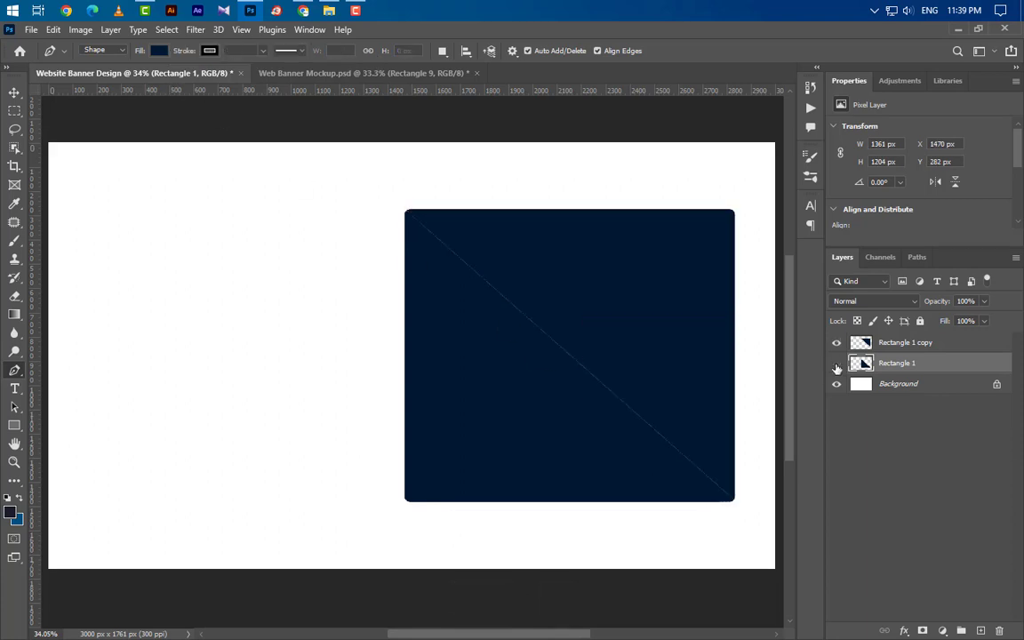
# - Toggle both triangle layers to check the halves, then select Rectangle 1 copy
pyautogui.click(835, 363)
pyautogui.click(835, 363)
pyautogui.click(836, 343)
pyautogui.click(836, 343)
pyautogui.press('v')
pyautogui.click(897, 343)
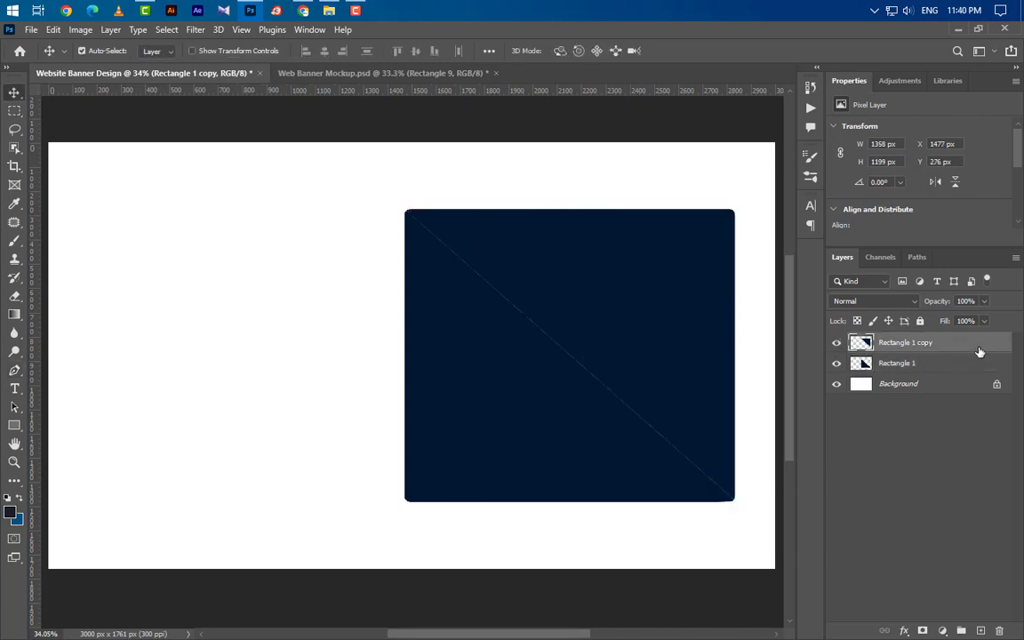
# - Give Rectangle 1 copy a 10 px white inside stroke
pyautogui.doubleClick(978, 352)
pyautogui.click(547, 316)
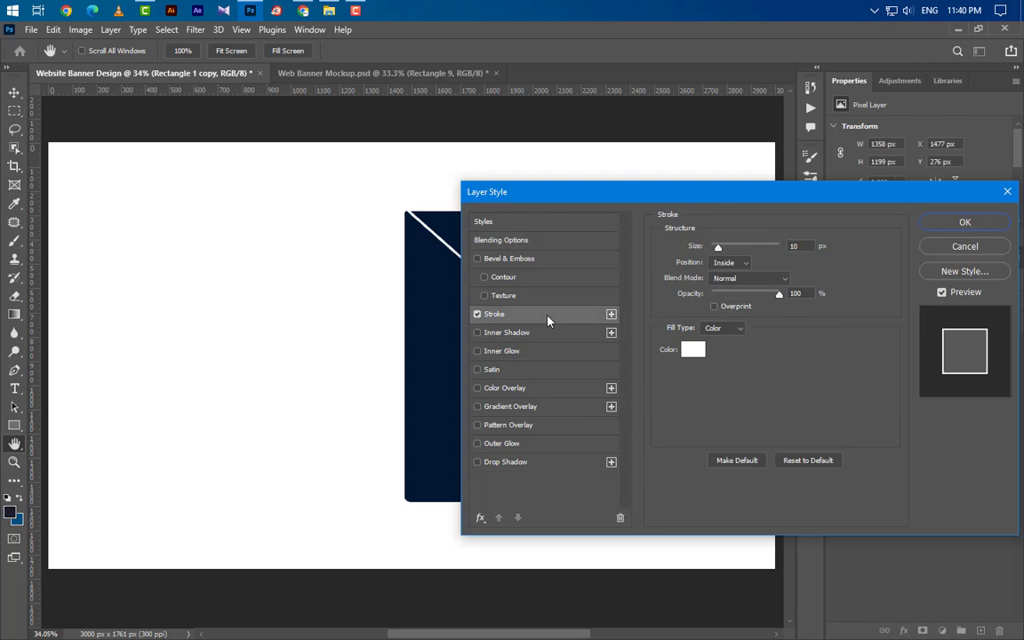
pyautogui.click(732, 264)
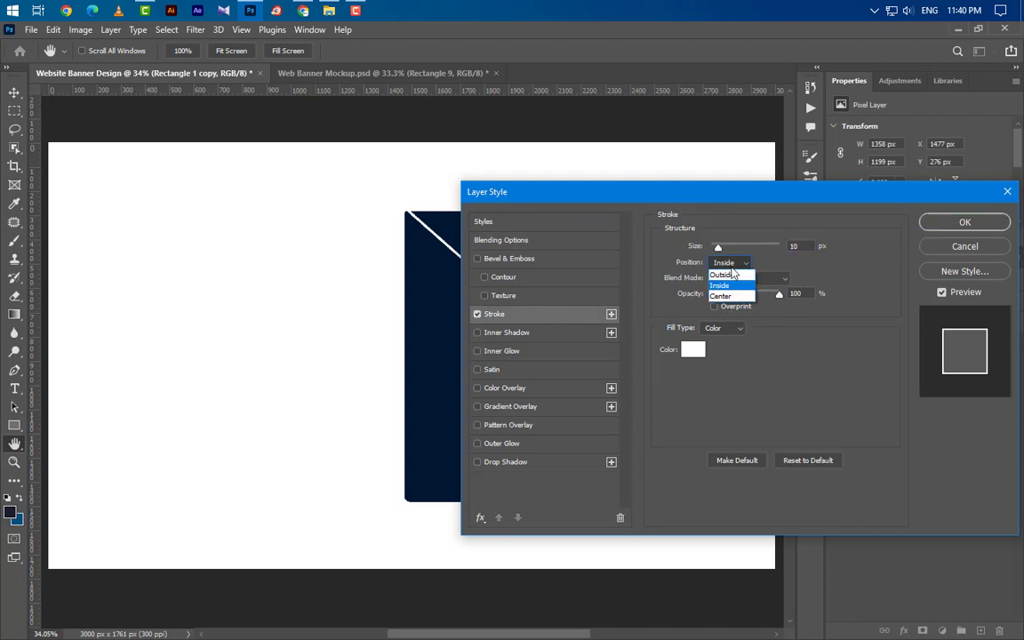
pyautogui.click(693, 350)
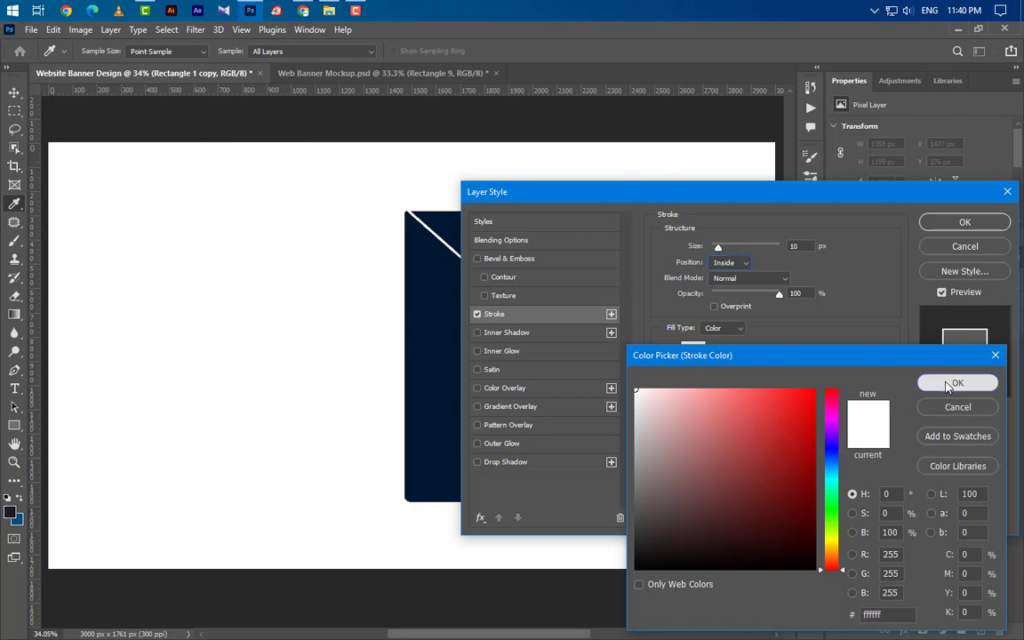
pyautogui.click(948, 385)
pyautogui.click(936, 223)
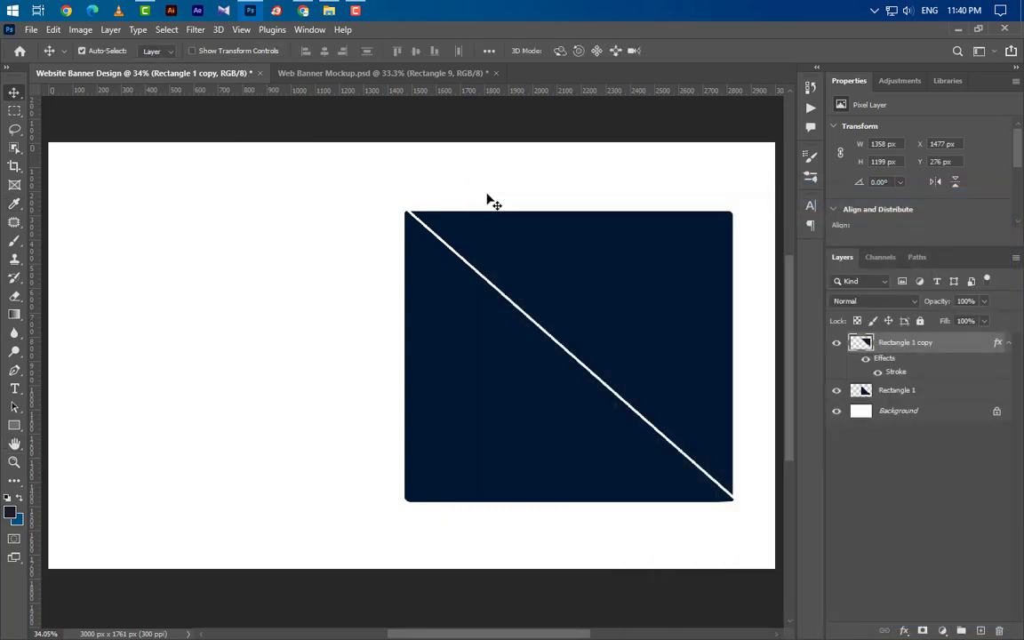
pyautogui.click(329, 10)
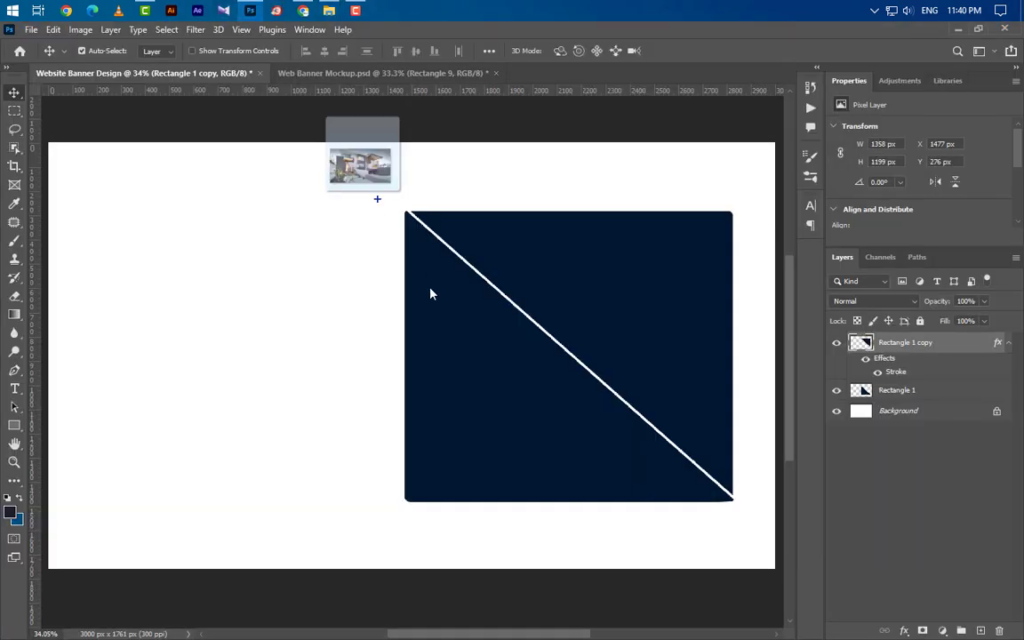
# - Place House.jpg into the banner and scale it down to about 26.89%
pyautogui.moveTo(163, 165); pyautogui.dragTo(475, 370)
pyautogui.moveTo(412, 155); pyautogui.dragTo(414, 211)
pyautogui.moveTo(407, 565); pyautogui.dragTo(412, 503)
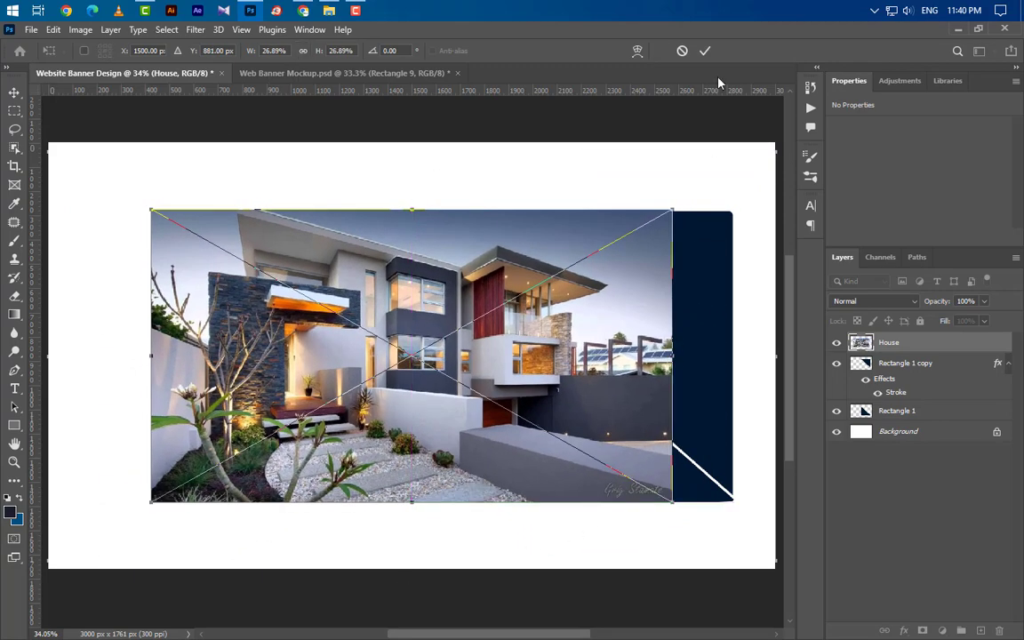
# - Commit the House photo, centre it on the shape, and clip it into the triangle
pyautogui.click(703, 54)
pyautogui.keyDown('ctrl'); pyautogui.click(860, 362); pyautogui.keyUp('ctrl')
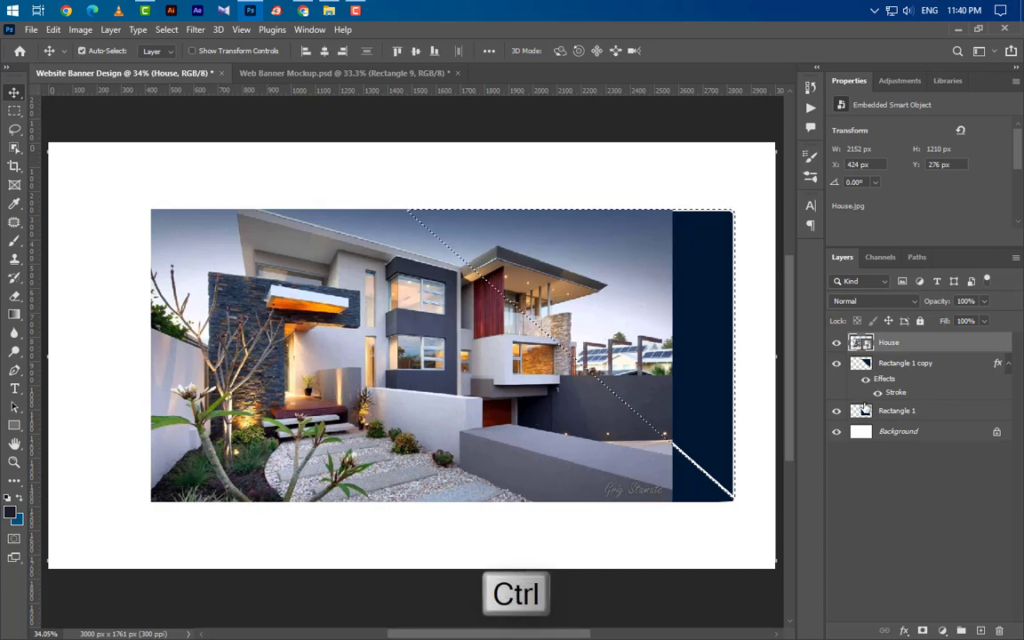
pyautogui.click(325, 53)
pyautogui.hotkey('ctrl', 'd')
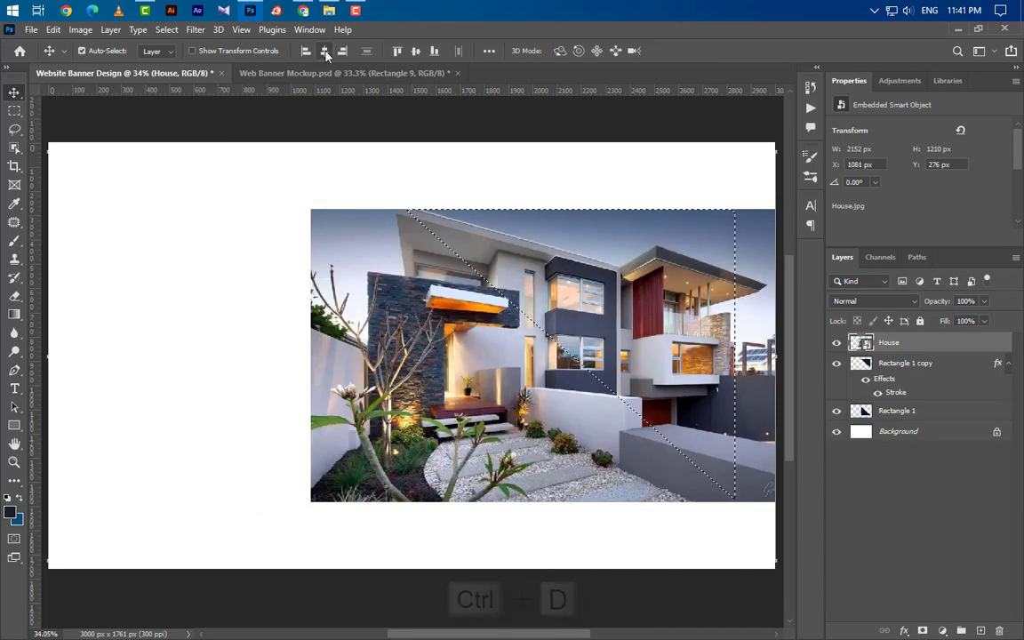
pyautogui.rightClick(920, 349)
pyautogui.click(804, 363)
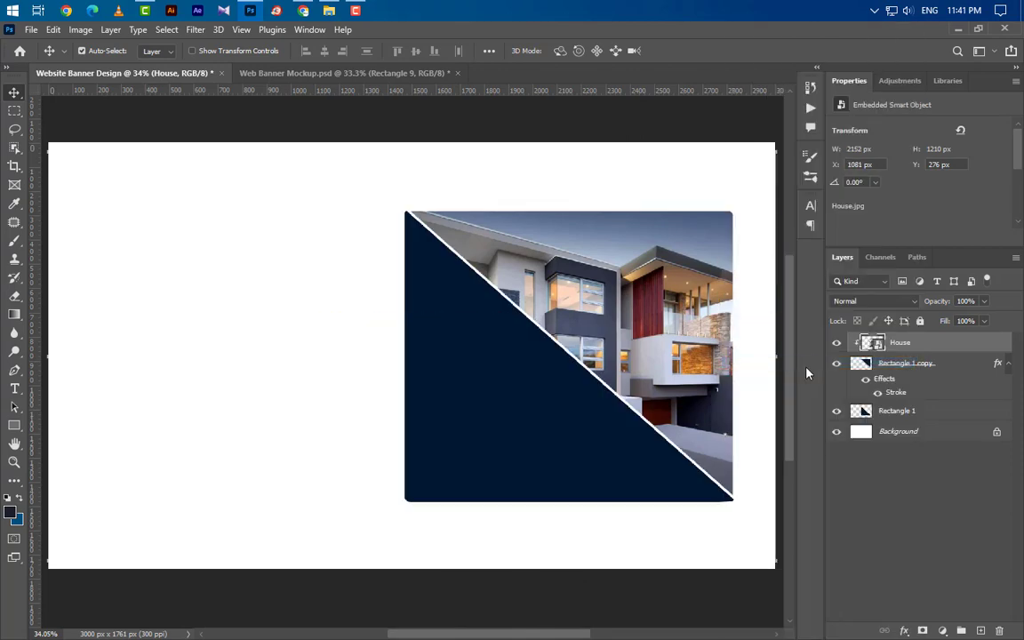
# - Add a horizontal guide at the shape's bottom and a vertical guide left of it
pyautogui.moveTo(577, 90); pyautogui.dragTo(569, 502)
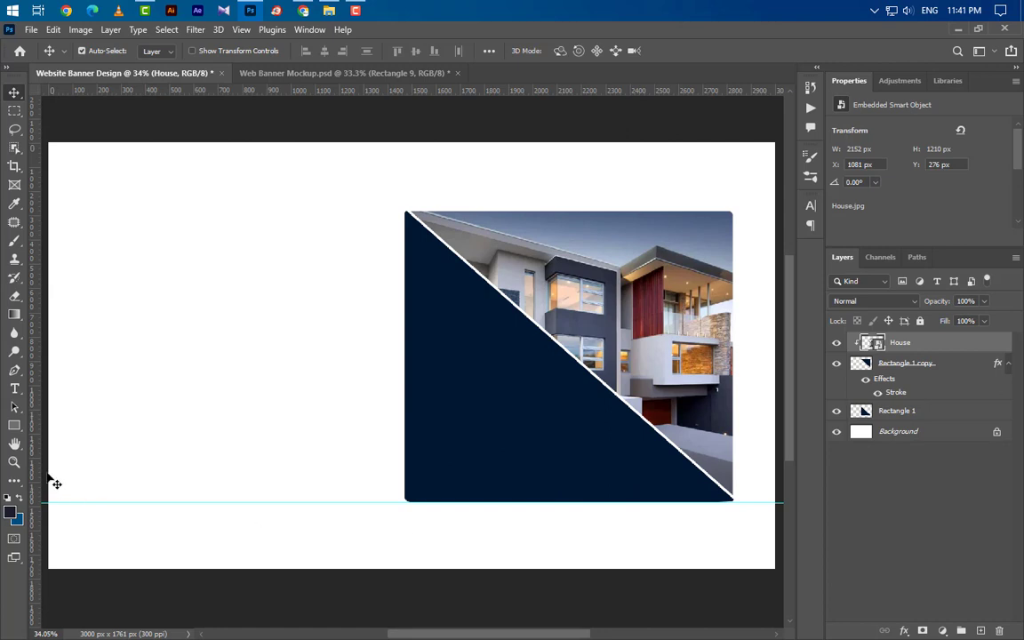
pyautogui.click(17, 431)
pyautogui.click(63, 426)
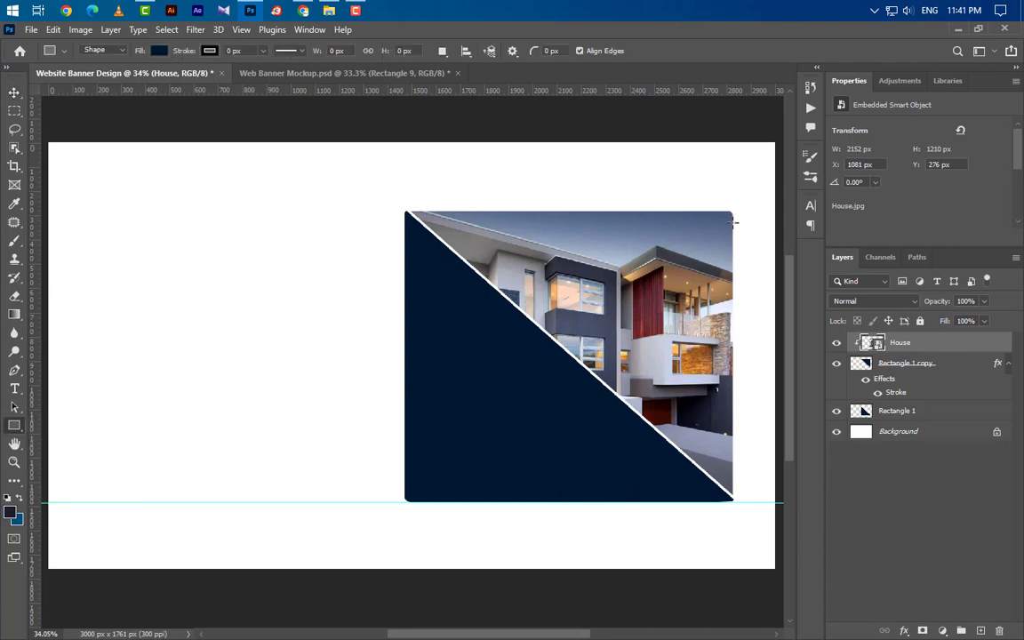
pyautogui.moveTo(732, 222)
pyautogui.mouseDown()
pyautogui.moveTo(326, 325)
pyautogui.moveTo(360, 323)
pyautogui.mouseUp()
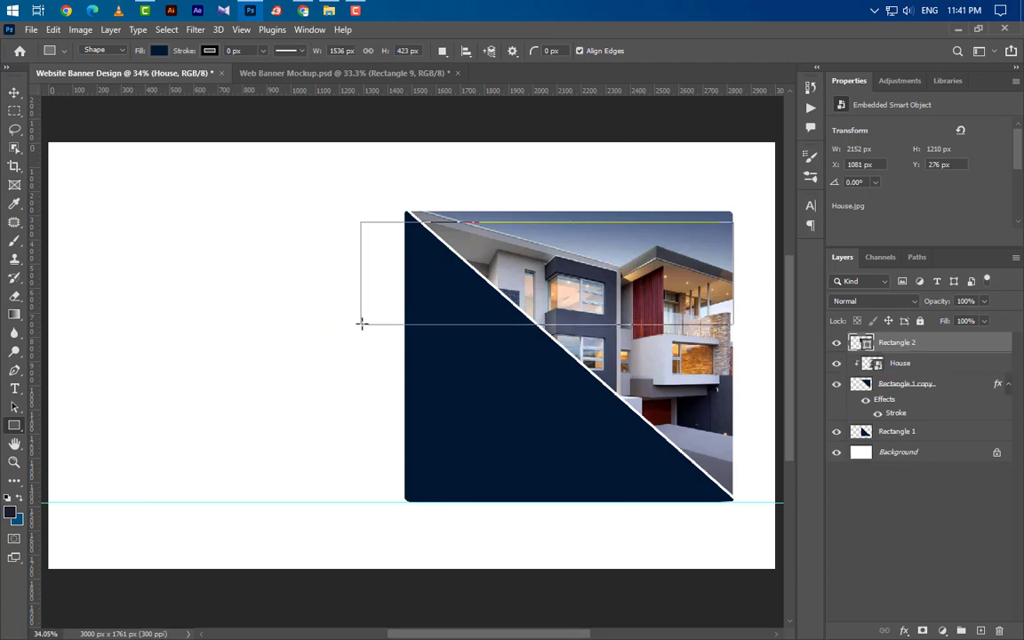
pyautogui.moveTo(37, 404); pyautogui.dragTo(361, 421)
# - Delete the stray Rectangle 2 and draw a 1416 × 309 px bar between the guides
pyautogui.press('v')
pyautogui.moveTo(992, 347); pyautogui.dragTo(999, 630)
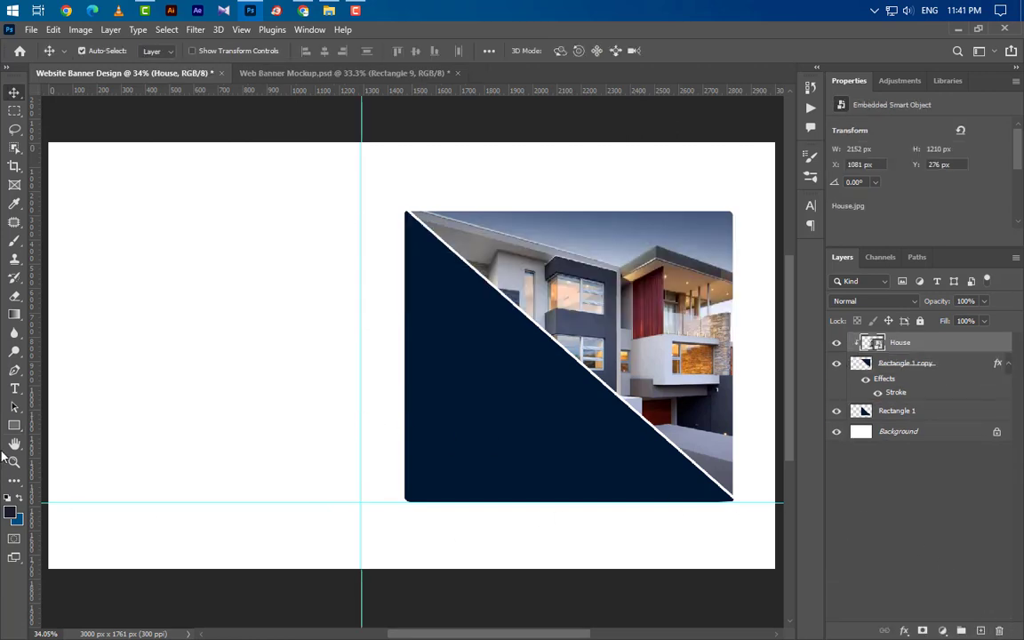
pyautogui.click(14, 425)
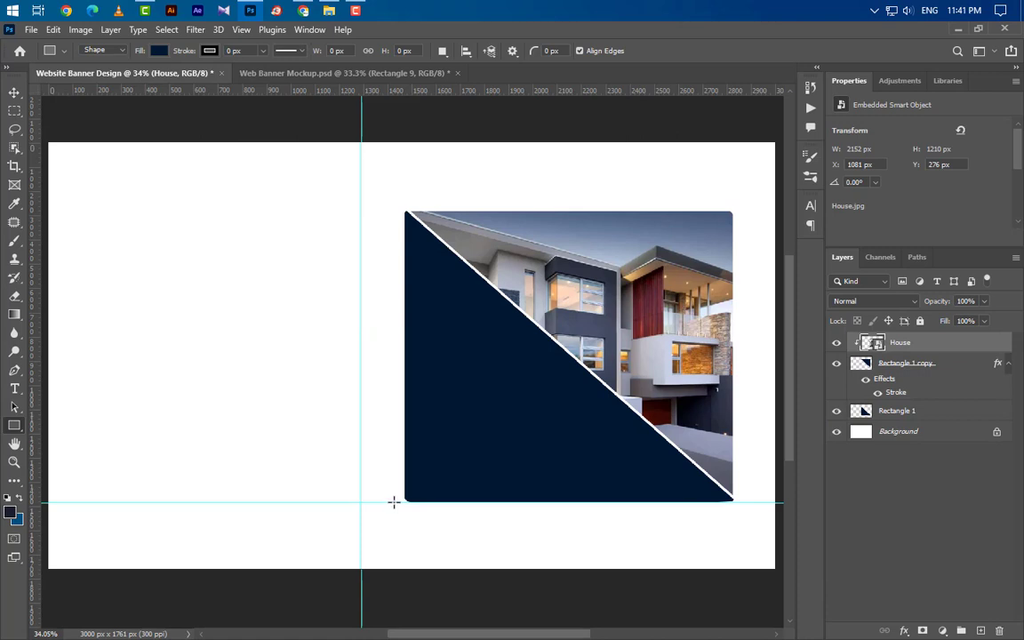
pyautogui.moveTo(393, 502); pyautogui.dragTo(737, 427)
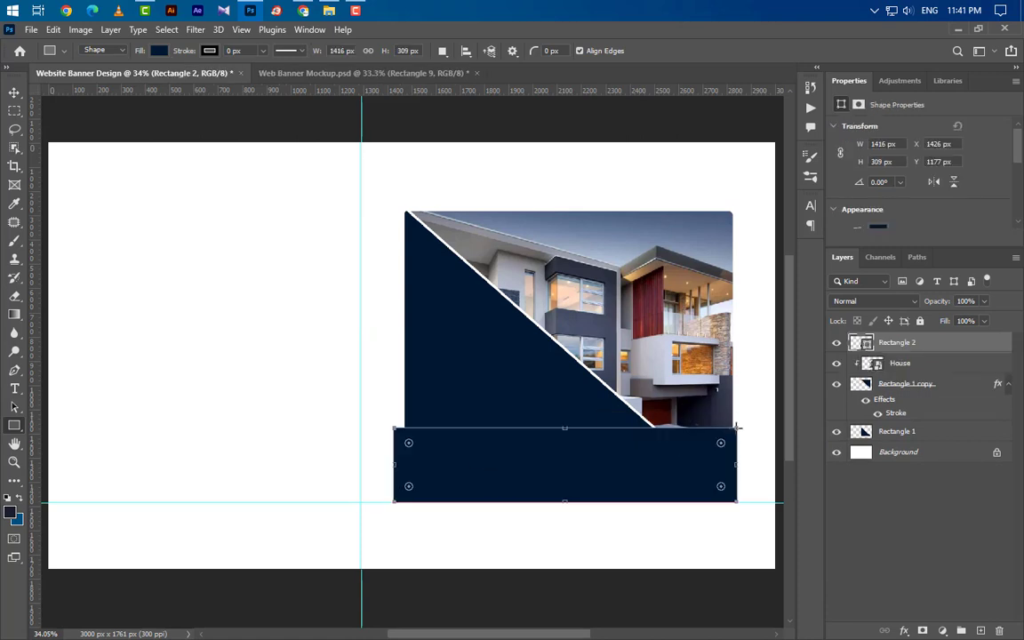
# - Fill the bar with blue #013b7c and duplicate it upward into three stacked bars
pyautogui.click(13, 93)
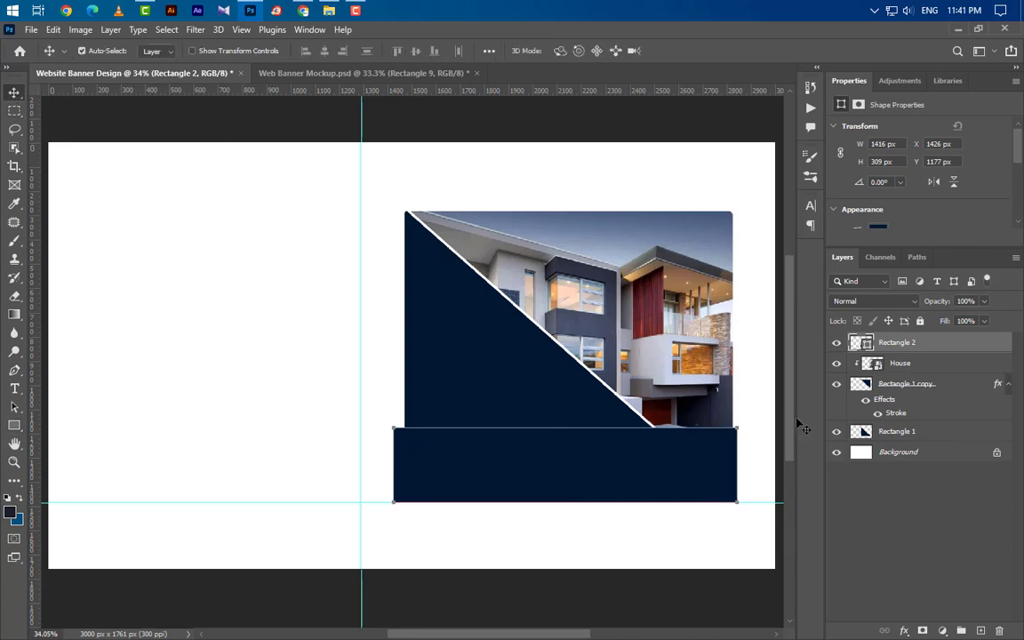
pyautogui.doubleClick(866, 343)
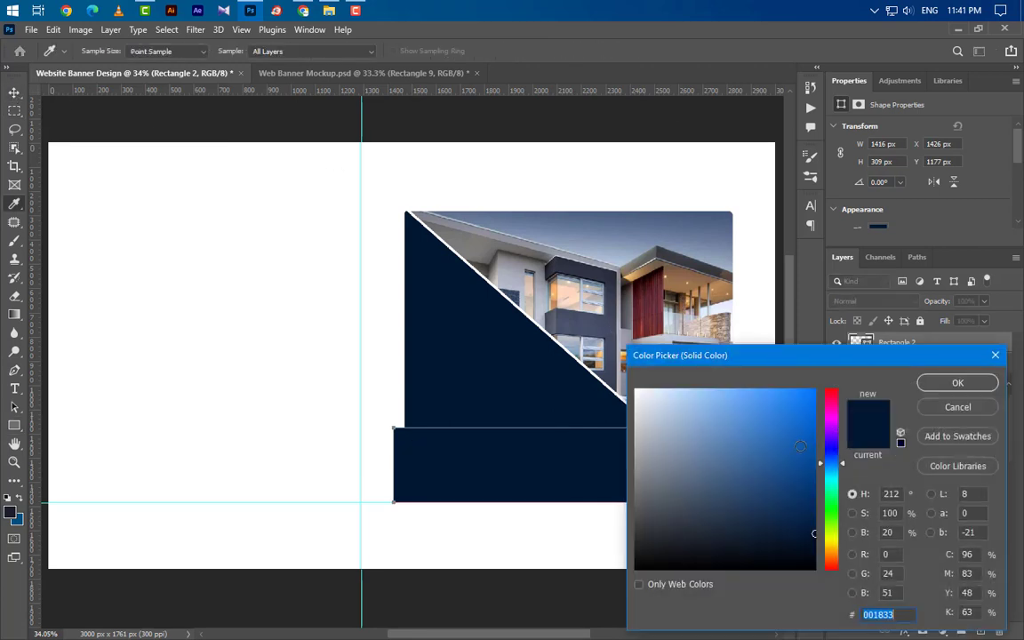
pyautogui.click(814, 481)
pyautogui.click(955, 383)
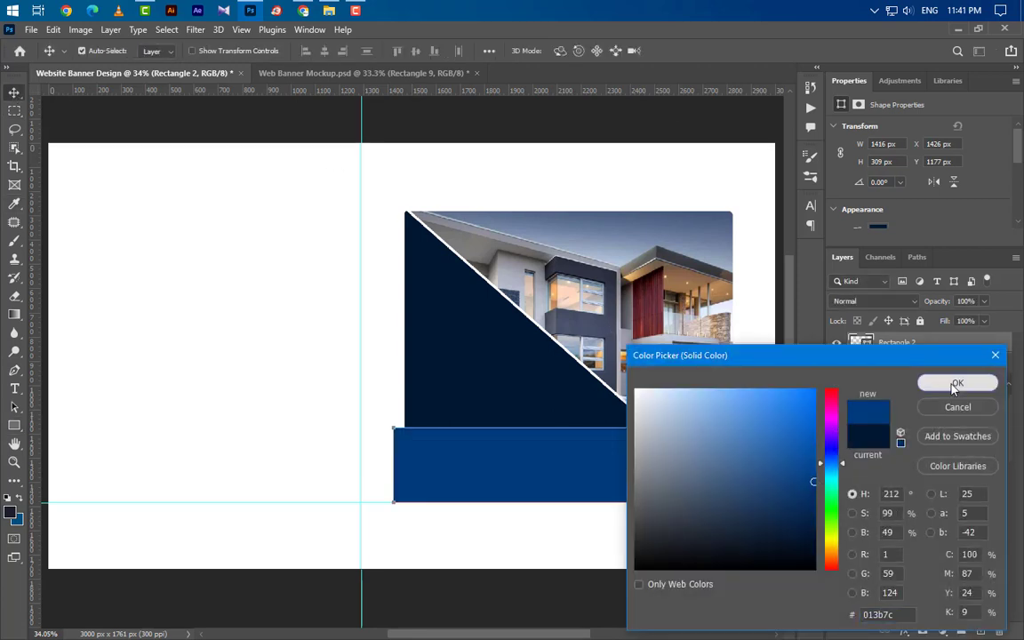
pyautogui.moveTo(617, 468)
pyautogui.mouseDown()
pyautogui.moveTo(620, 392)
pyautogui.moveTo(657, 392)
pyautogui.moveTo(594, 317)
pyautogui.mouseUp()
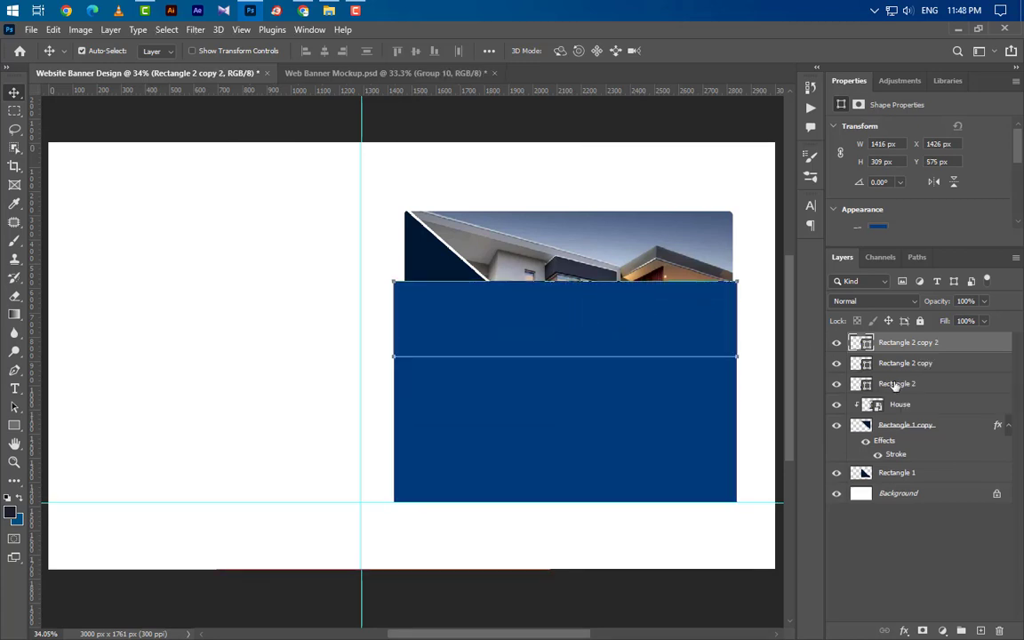
# - Group the three blue bars as Group 1 and stretch it up to the shape's top
pyautogui.keyDown('shift'); pyautogui.click(924, 384); pyautogui.keyUp('shift')
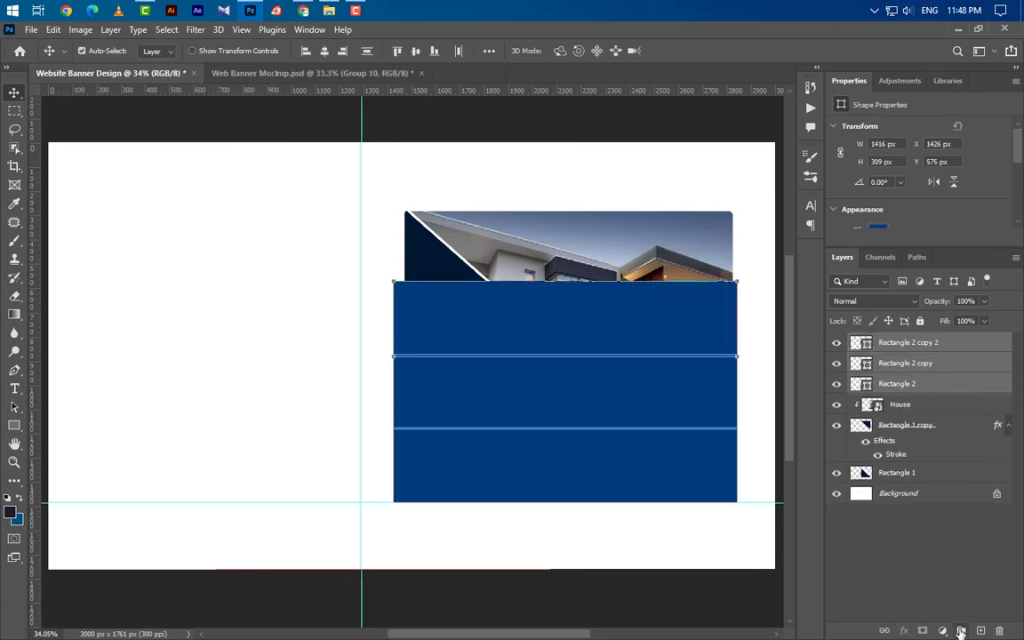
pyautogui.click(960, 631)
pyautogui.hotkey('ctrl', 't')
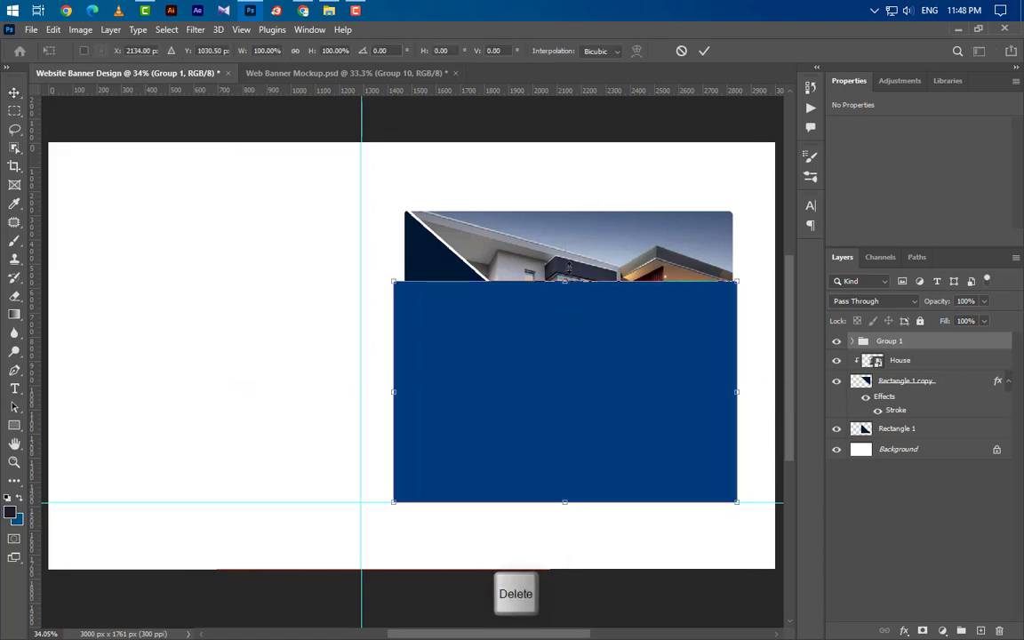
pyautogui.moveTo(566, 281); pyautogui.dragTo(569, 211)
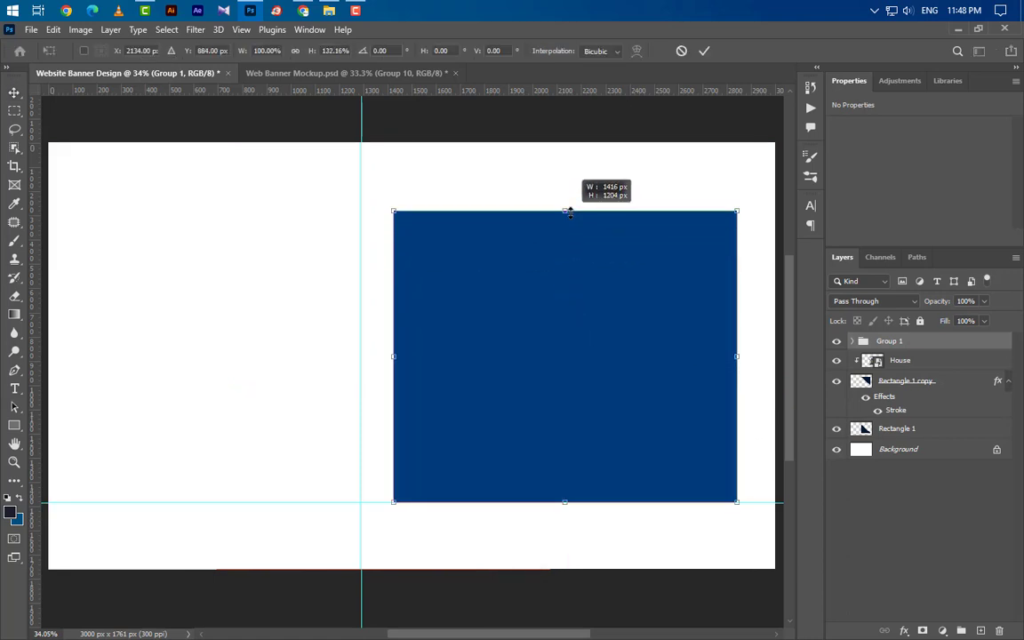
pyautogui.click(704, 51)
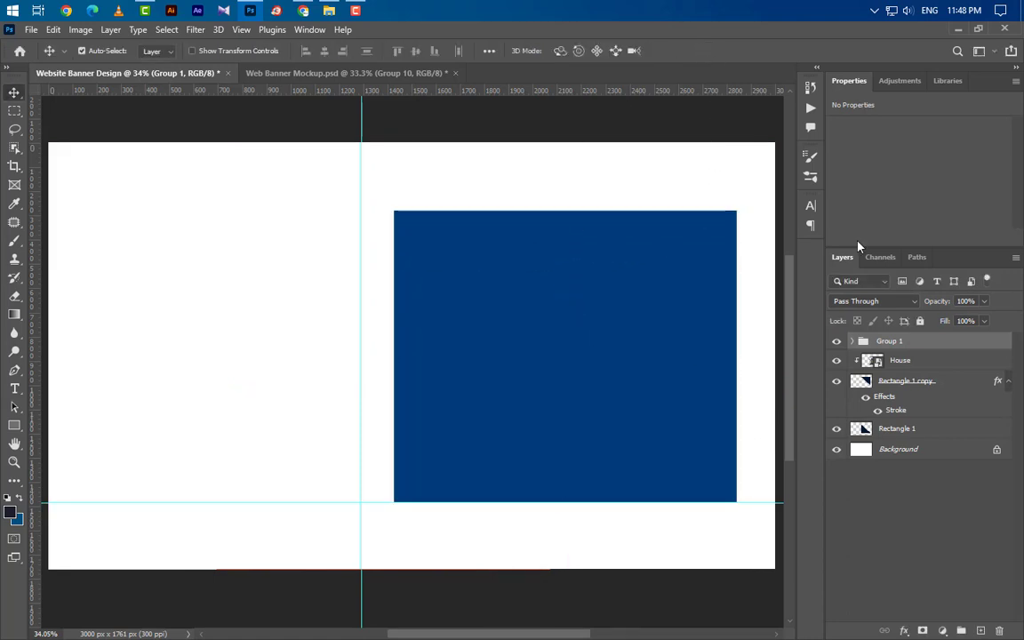
# - Load the triangle selection, rasterize the three bars, and delete Rectangle 1
pyautogui.keyDown('ctrl'); pyautogui.click(871, 428); pyautogui.keyUp('ctrl')
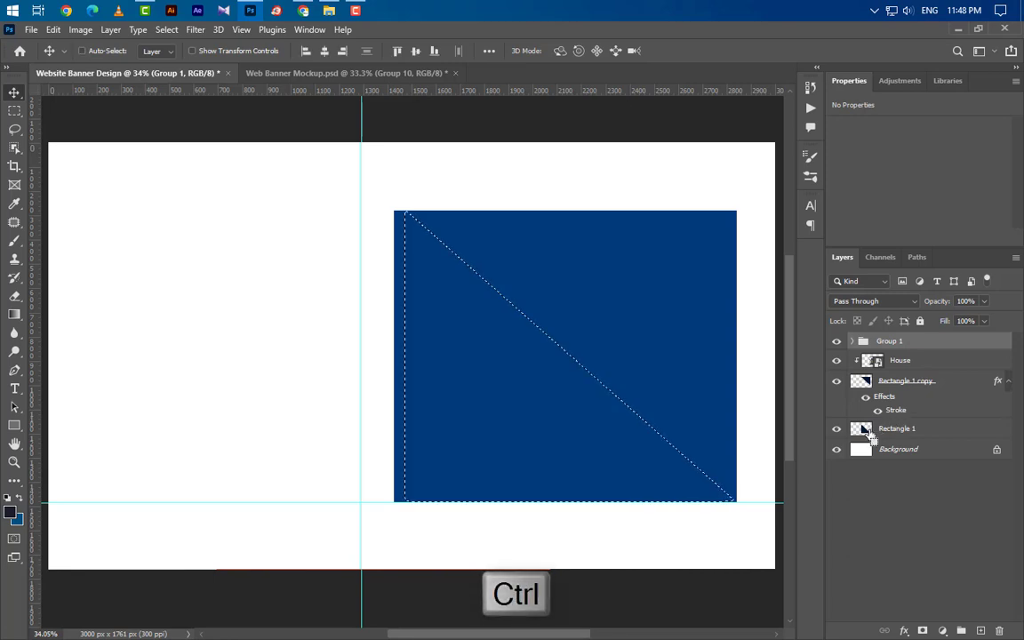
pyautogui.click(851, 341)
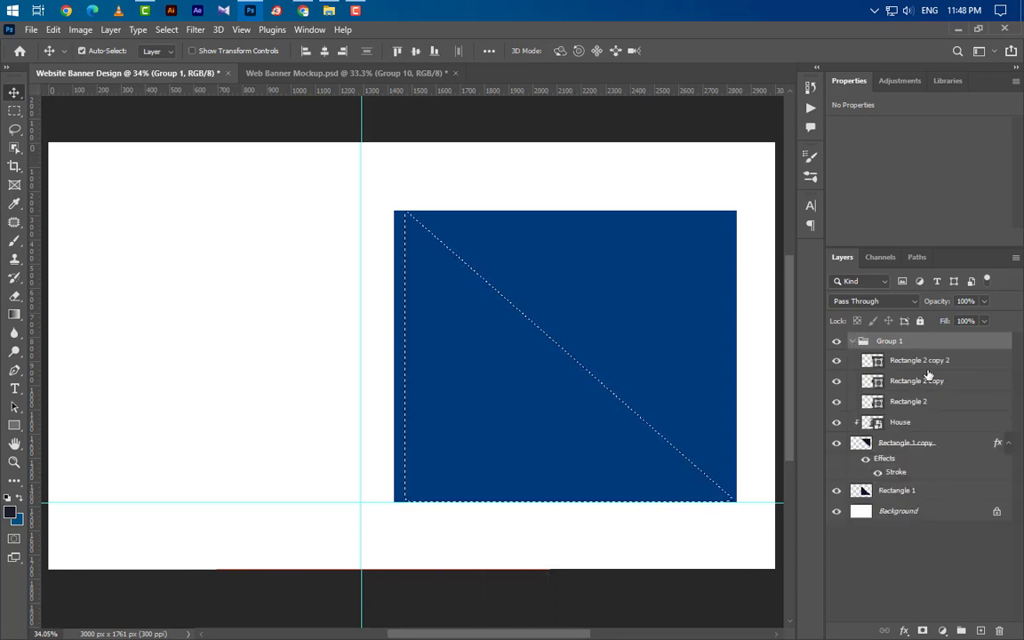
pyautogui.click(915, 360)
pyautogui.keyDown('shift'); pyautogui.click(915, 381); pyautogui.keyUp('shift')
pyautogui.keyDown('shift'); pyautogui.click(964, 406); pyautogui.keyUp('shift')
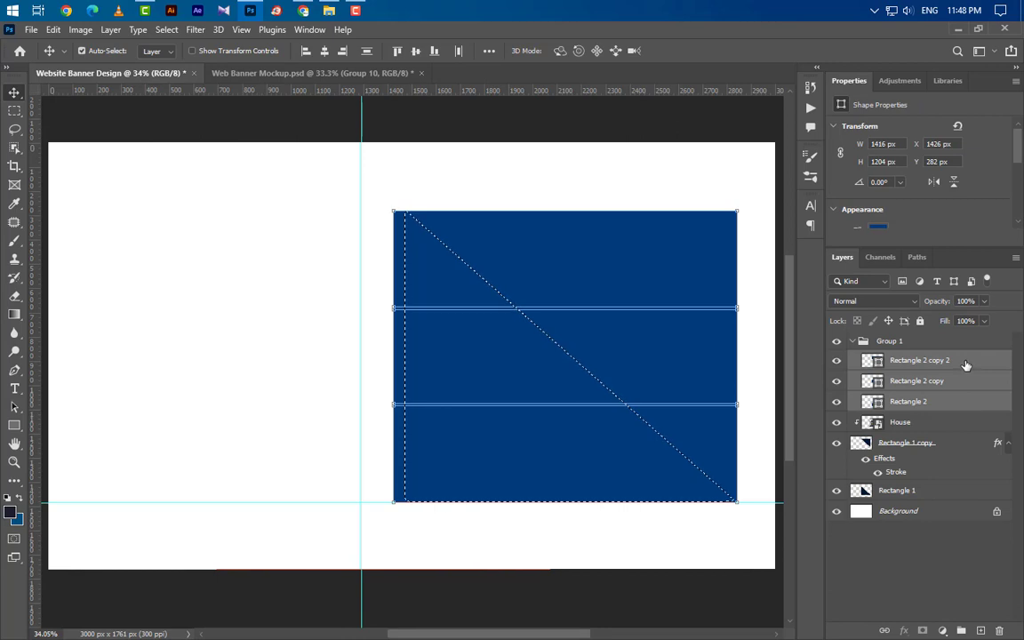
pyautogui.rightClick(967, 372)
pyautogui.click(840, 255)
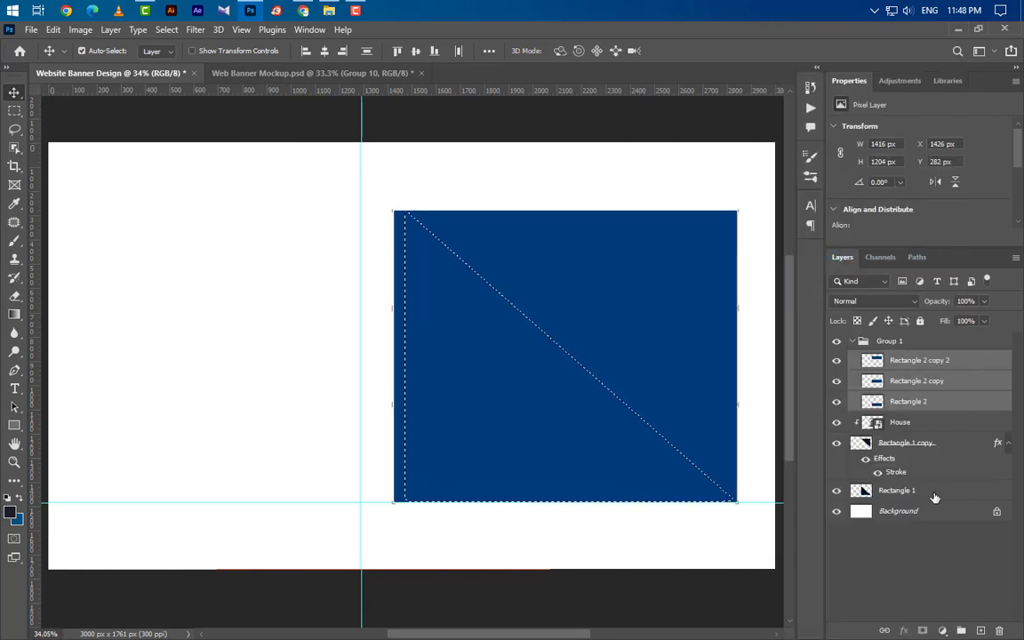
pyautogui.click(935, 494)
pyautogui.click(1000, 631)
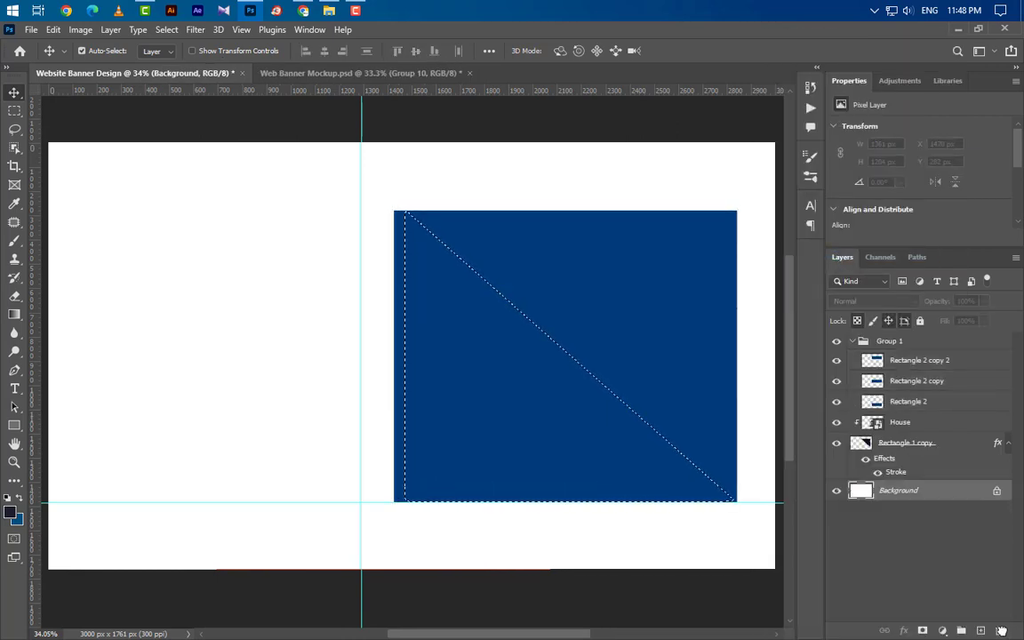
# - Trim all three blue bars outside the diagonal triangle using the inverted selection
pyautogui.click(920, 360)
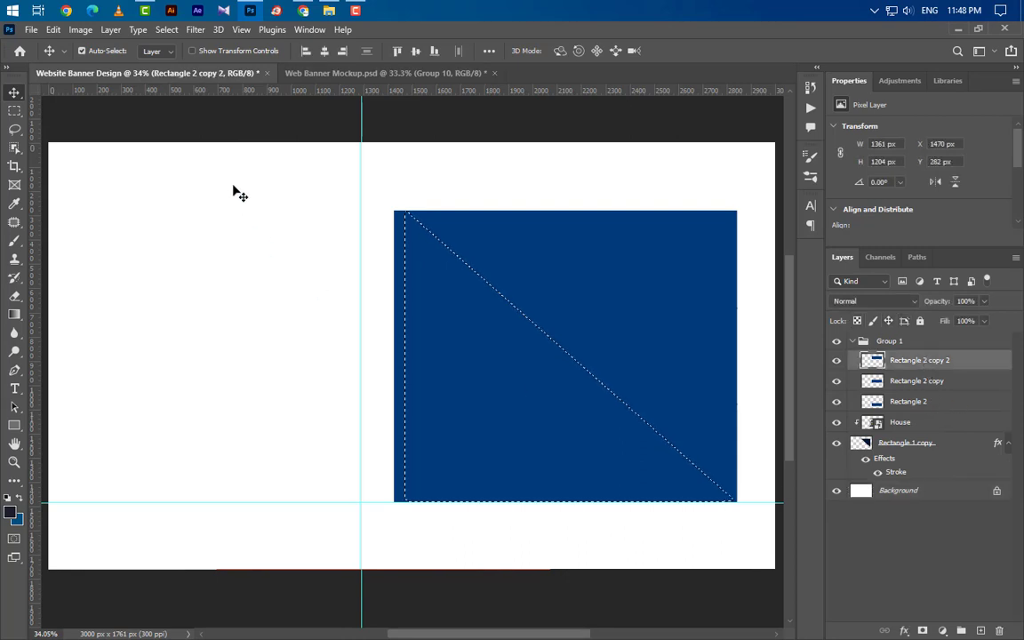
pyautogui.click(167, 29)
pyautogui.click(178, 86)
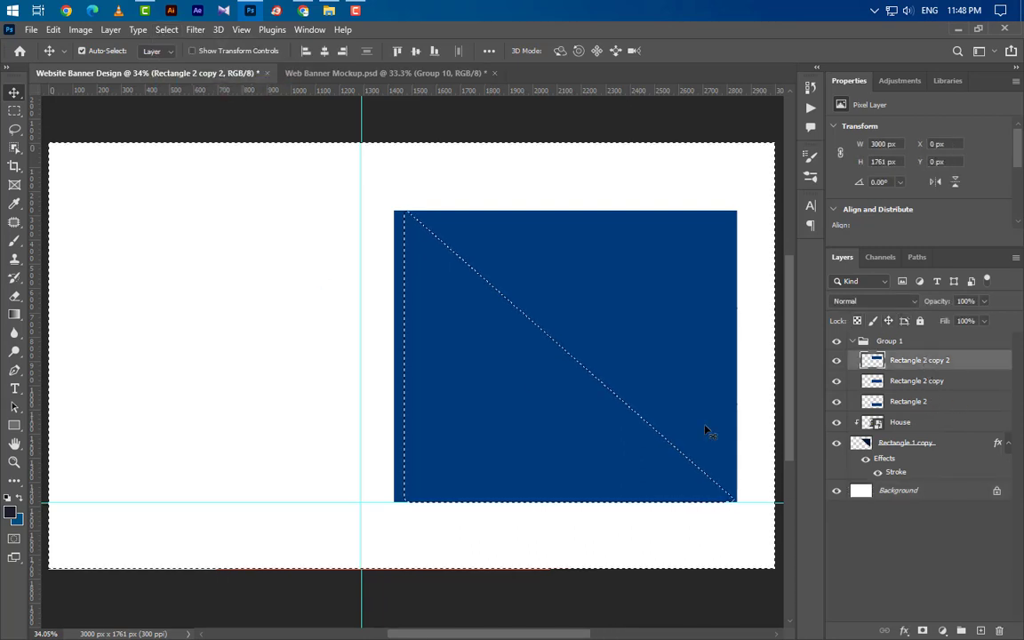
pyautogui.press('Delete')
pyautogui.click(942, 380)
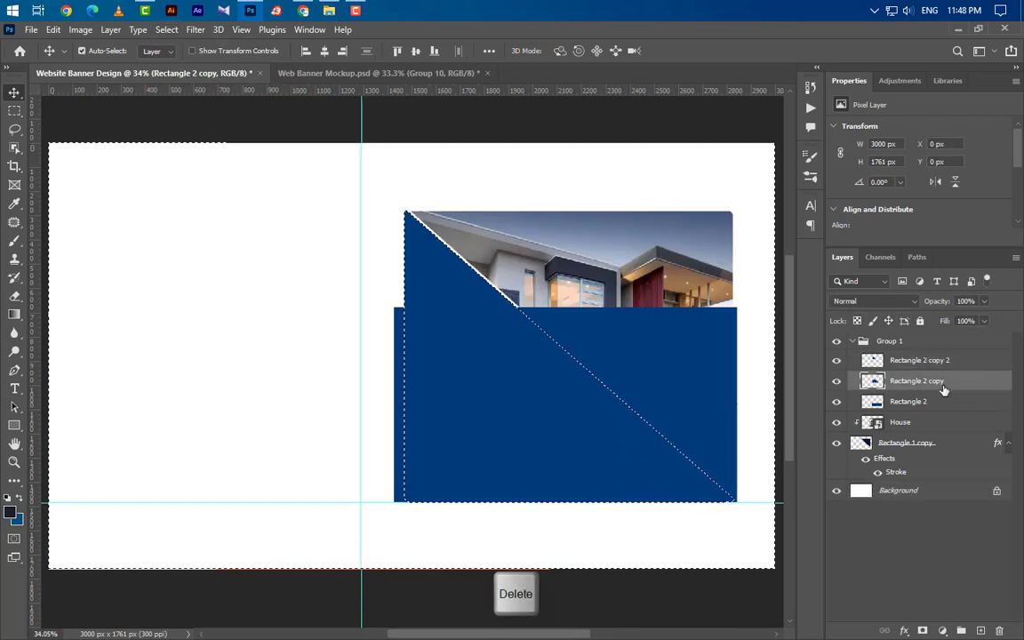
pyautogui.press('Delete')
pyautogui.click(943, 401)
pyautogui.press('Delete')
# - Nudge the top blue stripe left and the middle stripe down
pyautogui.hotkey('ctrl', 't')
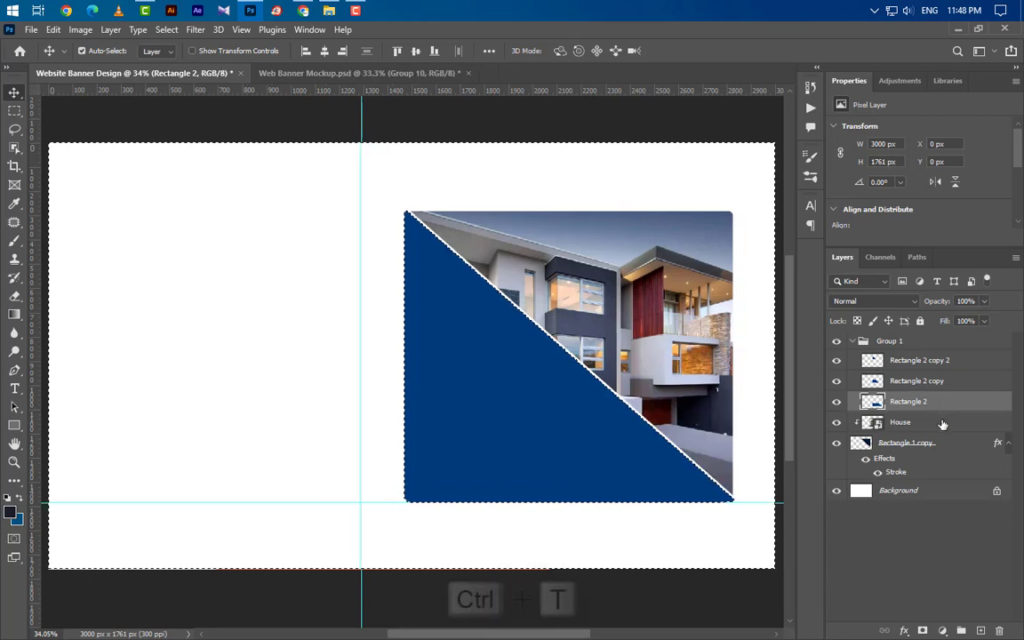
pyautogui.click(926, 363)
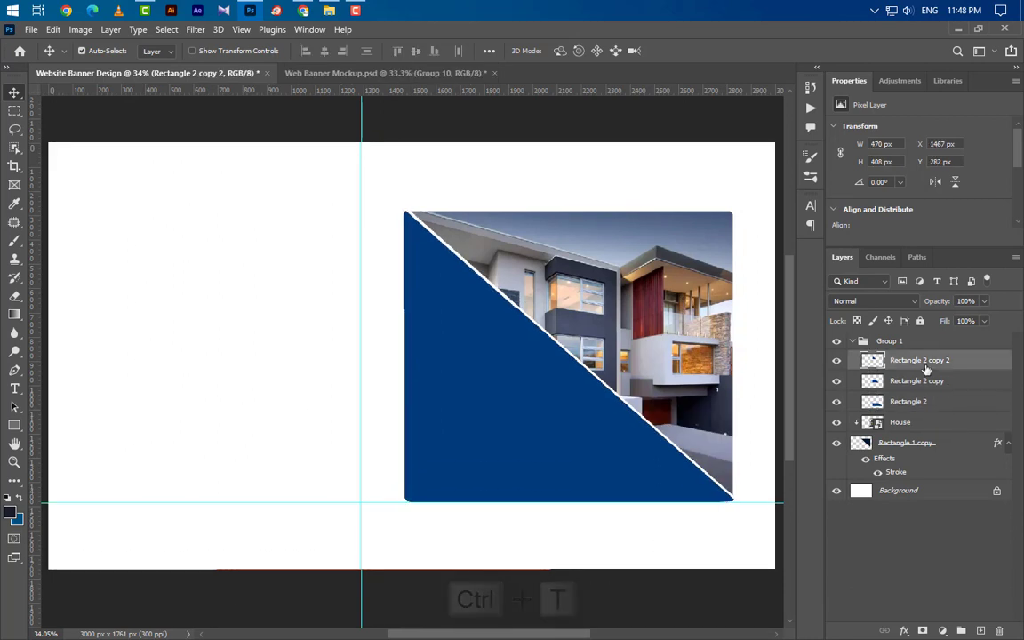
pyautogui.hotkey('shift', 'Left')
pyautogui.hotkey('shift', 'Left')
pyautogui.hotkey('shift', 'Left')
pyautogui.hotkey('shift', 'Left')
pyautogui.hotkey('shift', 'Left')
pyautogui.hotkey('shift', 'Left')
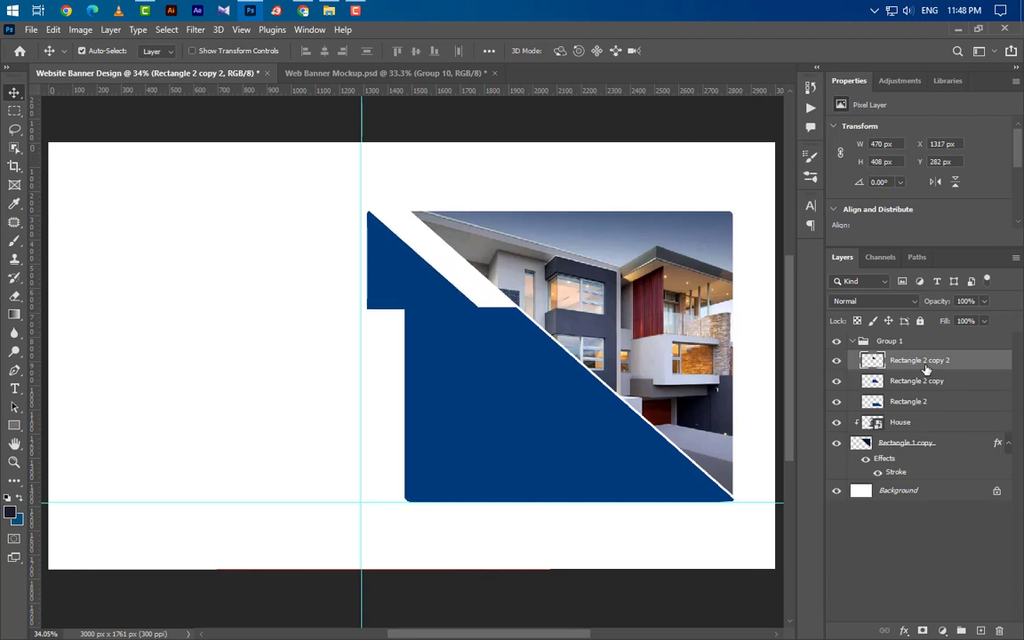
pyautogui.hotkey('shift', 'Left')
pyautogui.hotkey('shift', 'Left')
pyautogui.hotkey('shift', 'Left')
pyautogui.click(507, 362)
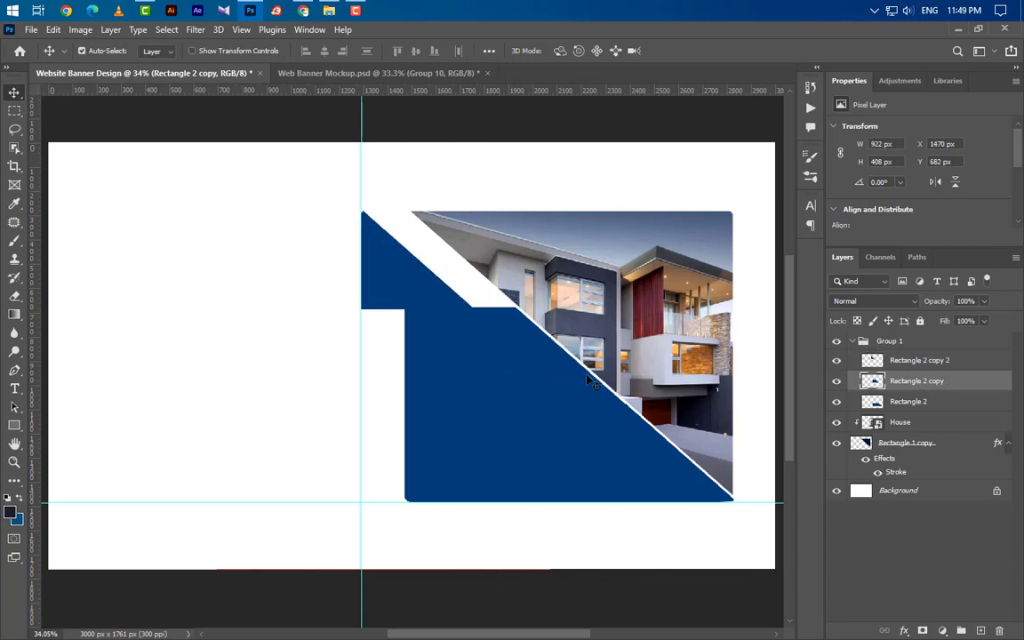
pyautogui.hotkey('shift', 'Down')
pyautogui.hotkey('shift', 'Down')
pyautogui.hotkey('shift', 'Down')
pyautogui.hotkey('shift', 'Down')
pyautogui.hotkey('shift', 'Down')
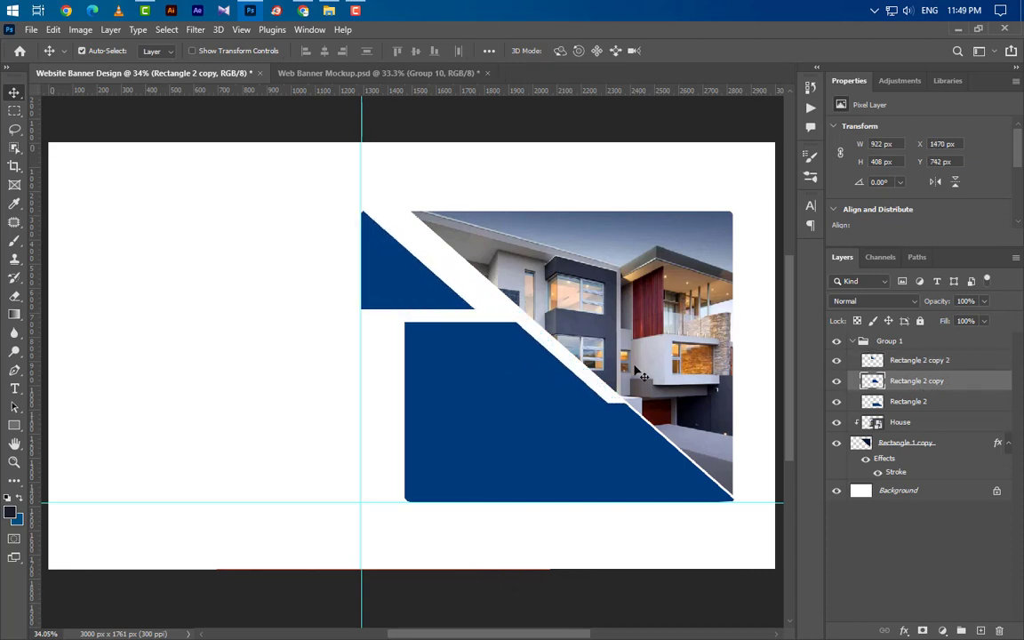
# - Shift the bottom blue stripe down and left to open a gap
pyautogui.click(638, 484)
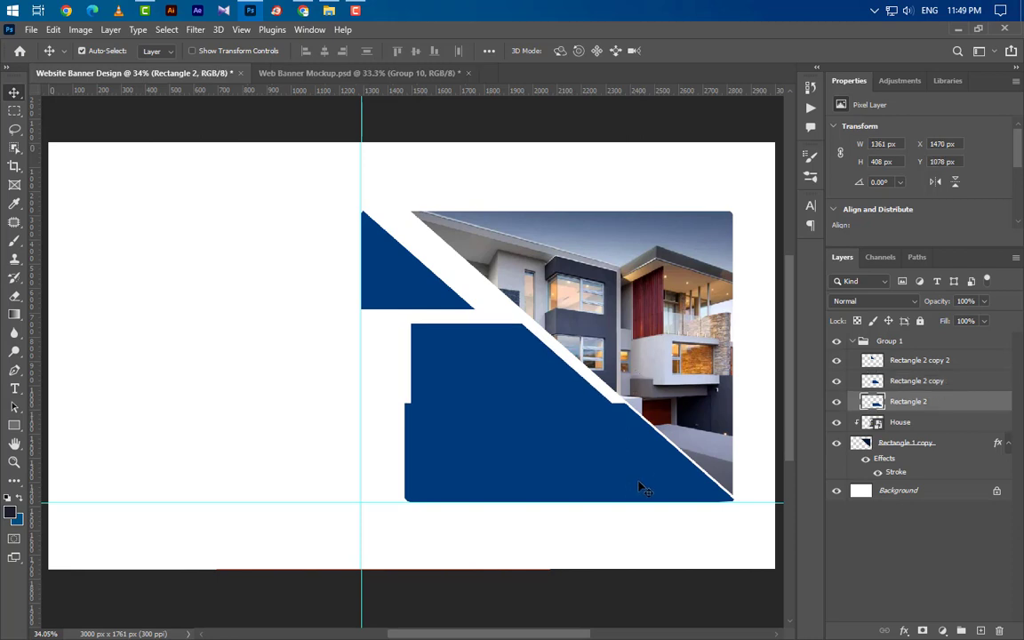
pyautogui.hotkey('shift', 'Down')
pyautogui.press('Down')
pyautogui.press('Down')
pyautogui.press('Down')
pyautogui.hotkey('shift', 'Down')
pyautogui.hotkey('shift', 'Down')
pyautogui.hotkey('shift', 'Down')
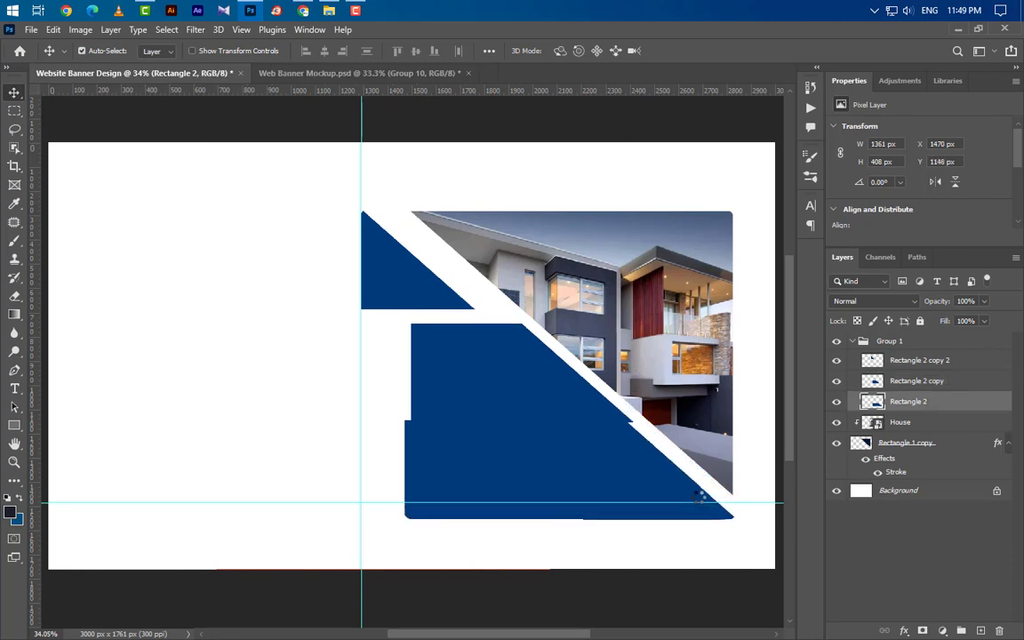
pyautogui.hotkey('shift', 'Down')
pyautogui.hotkey('shift', 'Down')
pyautogui.hotkey('shift', 'Down')
pyautogui.hotkey('shift', 'Down')
pyautogui.hotkey('shift', 'Down')
pyautogui.hotkey('shift', 'Down')
pyautogui.hotkey('shift', 'Down')
pyautogui.hotkey('shift', 'Down')
pyautogui.hotkey('shift', 'Down')
pyautogui.press('Down')
pyautogui.press('Down')
pyautogui.press('Down')
pyautogui.press('Down')
pyautogui.press('Down')
pyautogui.hotkey('shift', 'Left')
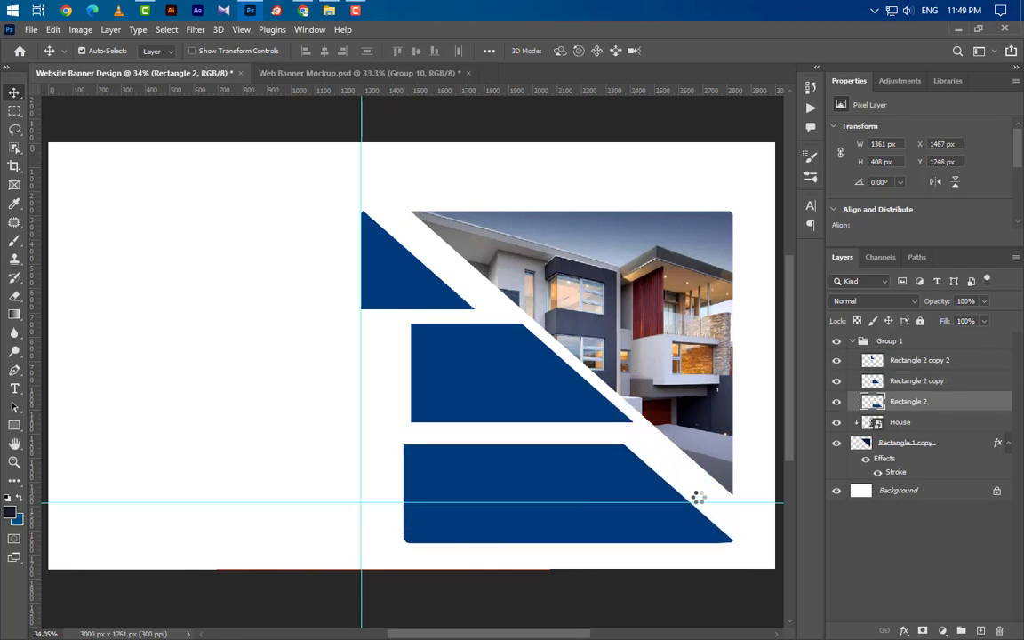
pyautogui.hotkey('shift', 'Left')
pyautogui.hotkey('shift', 'Left')
pyautogui.hotkey('shift', 'Left')
pyautogui.hotkey('shift', 'Left')
pyautogui.hotkey('shift', 'Left')
pyautogui.hotkey('shift', 'Left')
pyautogui.hotkey('shift', 'Left')
pyautogui.press('Left')
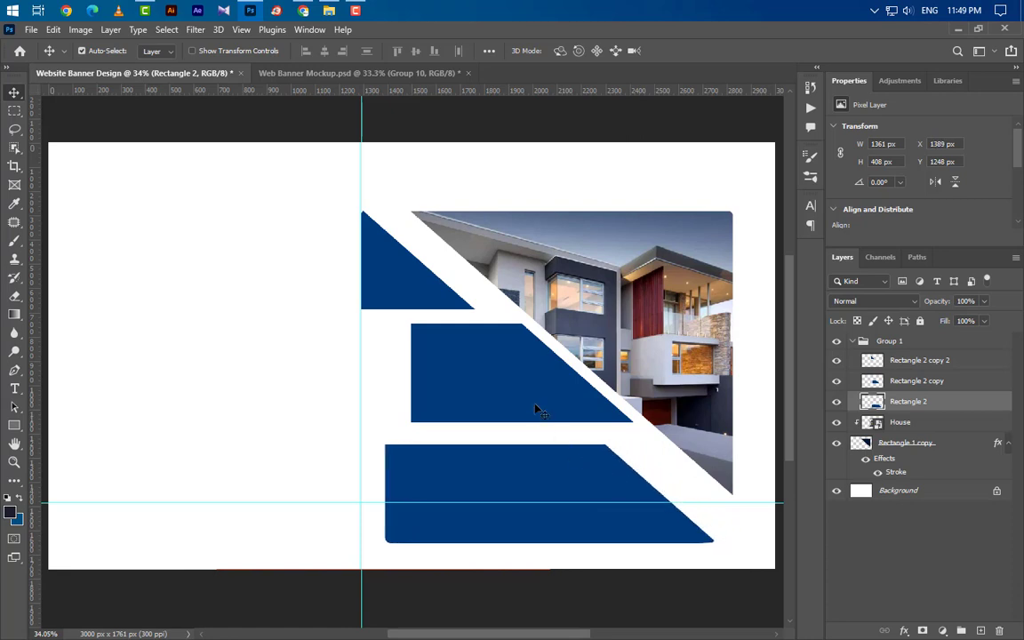
# - Nudge the middle stripe right and down, then place the Washroom photo into the banner
pyautogui.click(536, 410)
pyautogui.hotkey('shift', 'Down')
pyautogui.hotkey('shift', 'Right')
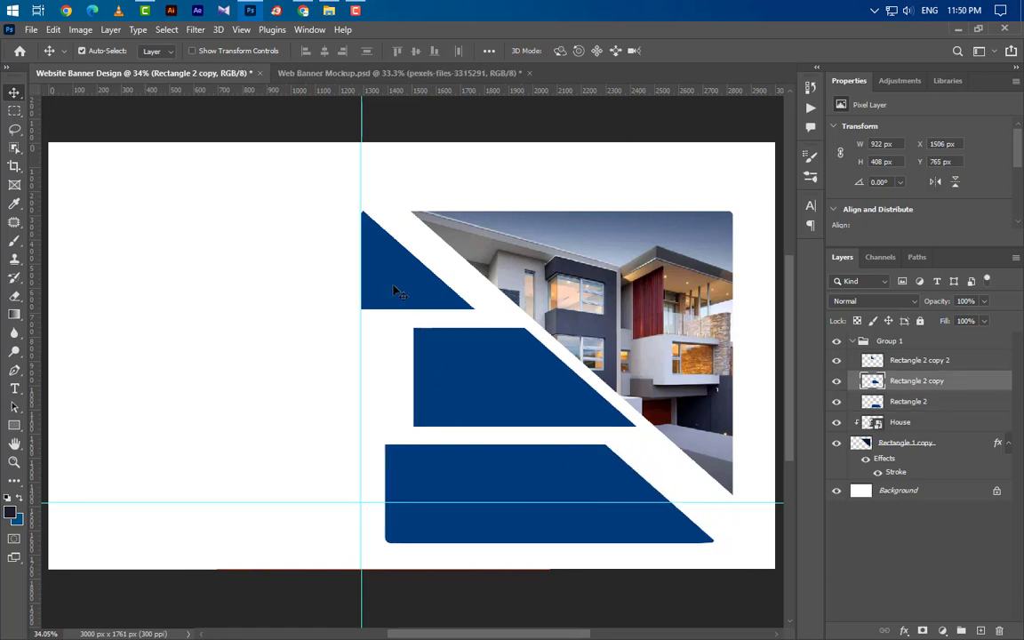
pyautogui.click(329, 10)
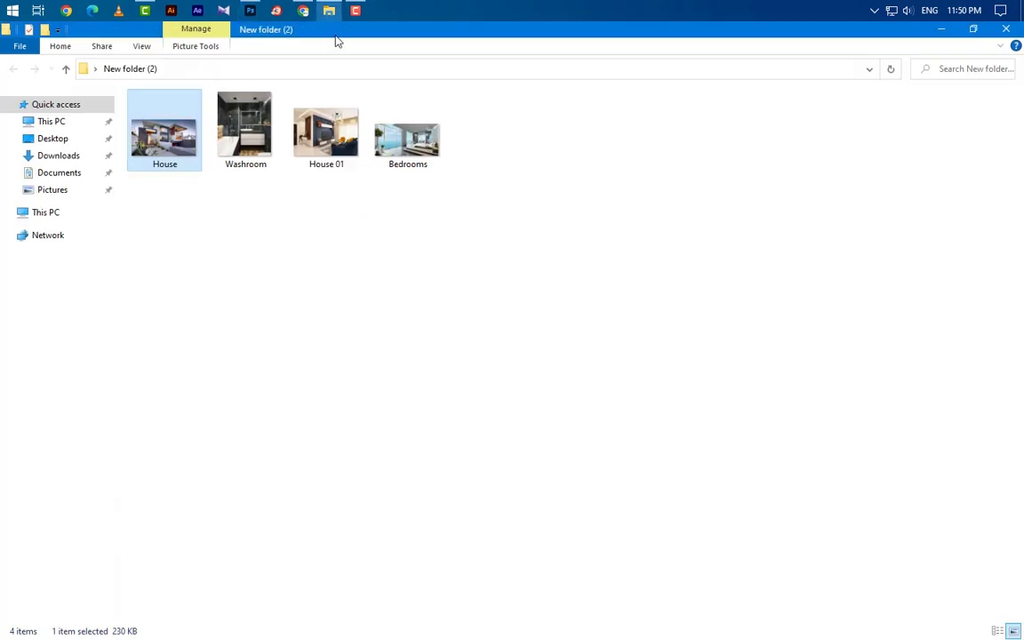
pyautogui.moveTo(218, 123)
pyautogui.mouseDown()
pyautogui.moveTo(251, 11)
pyautogui.moveTo(417, 311)
pyautogui.mouseUp()
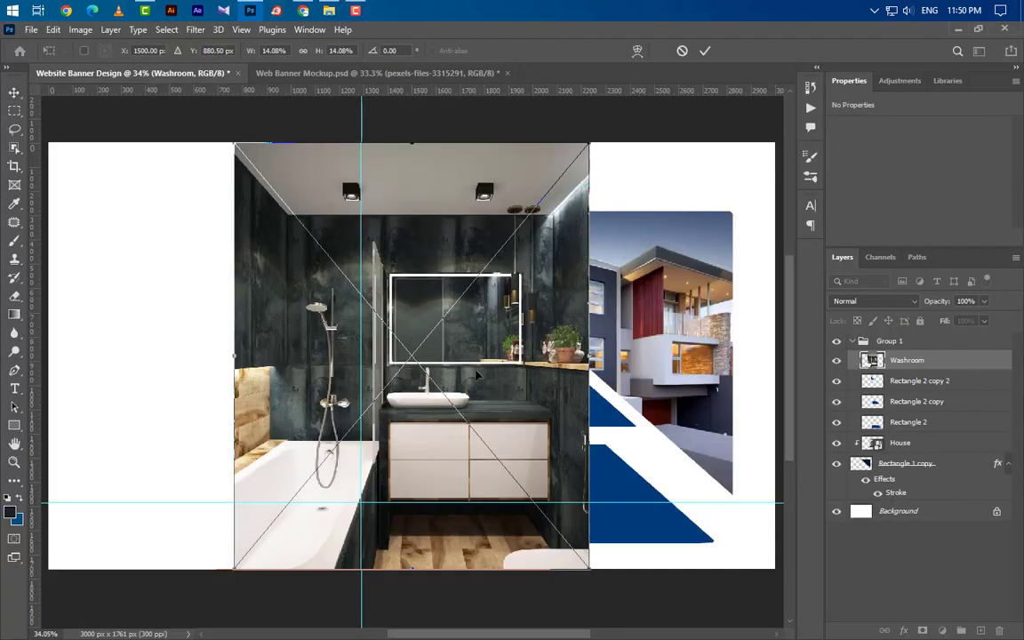
# - Resize and position the Washroom photo to fit the top blue stripe
pyautogui.moveTo(476, 375); pyautogui.dragTo(636, 369)
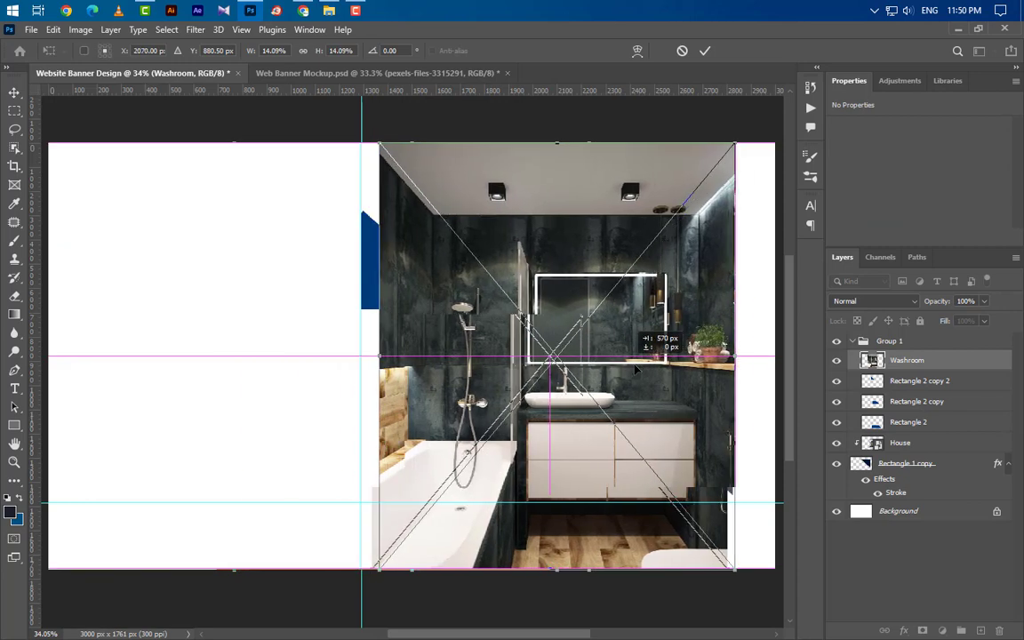
pyautogui.moveTo(636, 369); pyautogui.dragTo(618, 367)
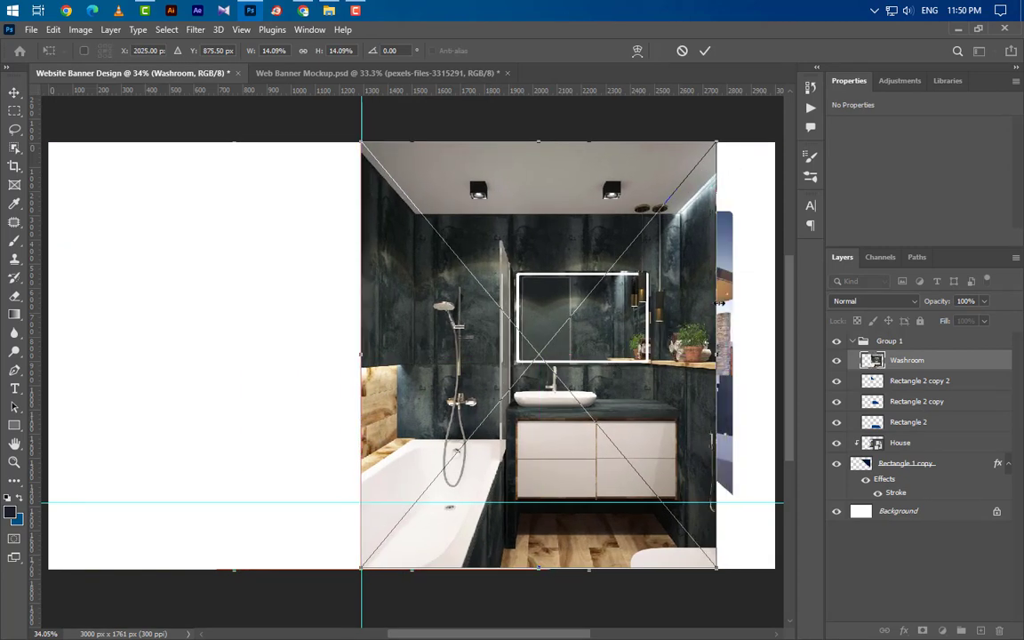
pyautogui.moveTo(718, 303)
pyautogui.mouseDown()
pyautogui.moveTo(469, 300)
pyautogui.moveTo(470, 238)
pyautogui.mouseUp()
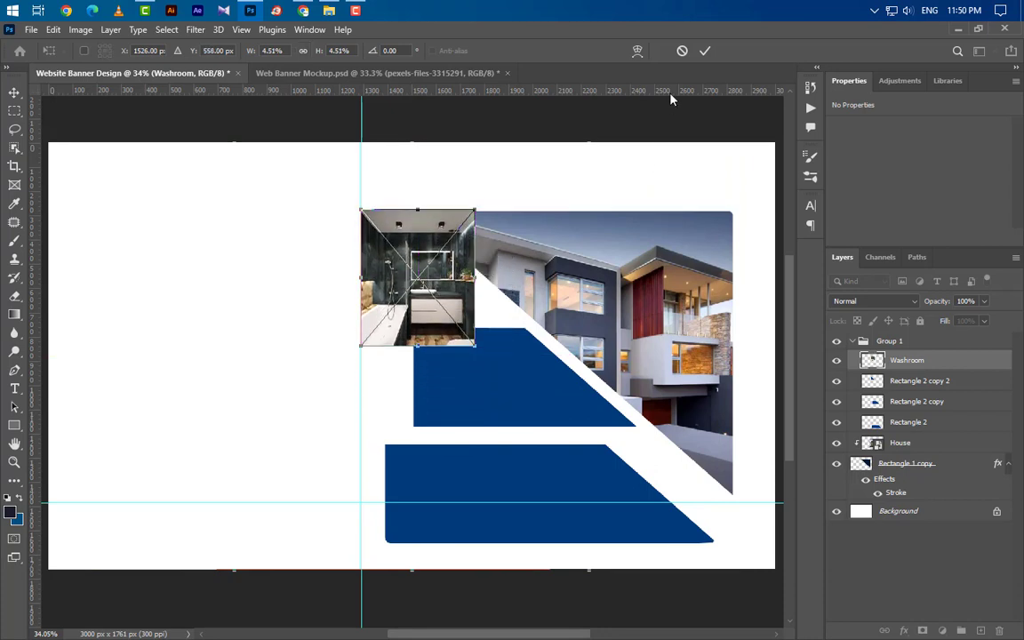
pyautogui.click(704, 50)
# - Clip Washroom into the top stripe, then drag the Bedrooms photo in from the folder
pyautogui.rightClick(964, 364)
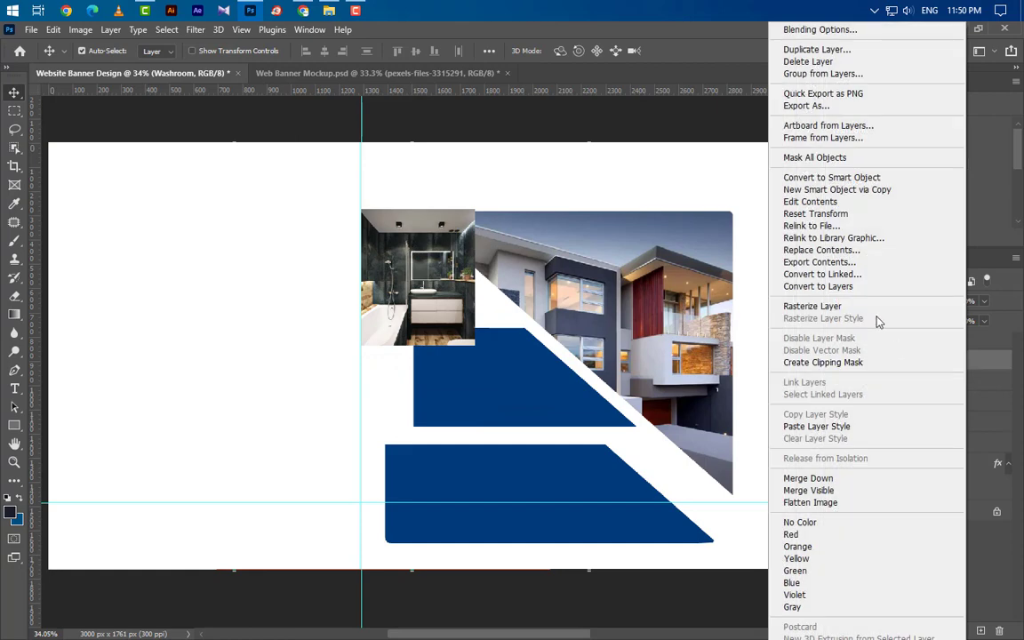
pyautogui.click(822, 362)
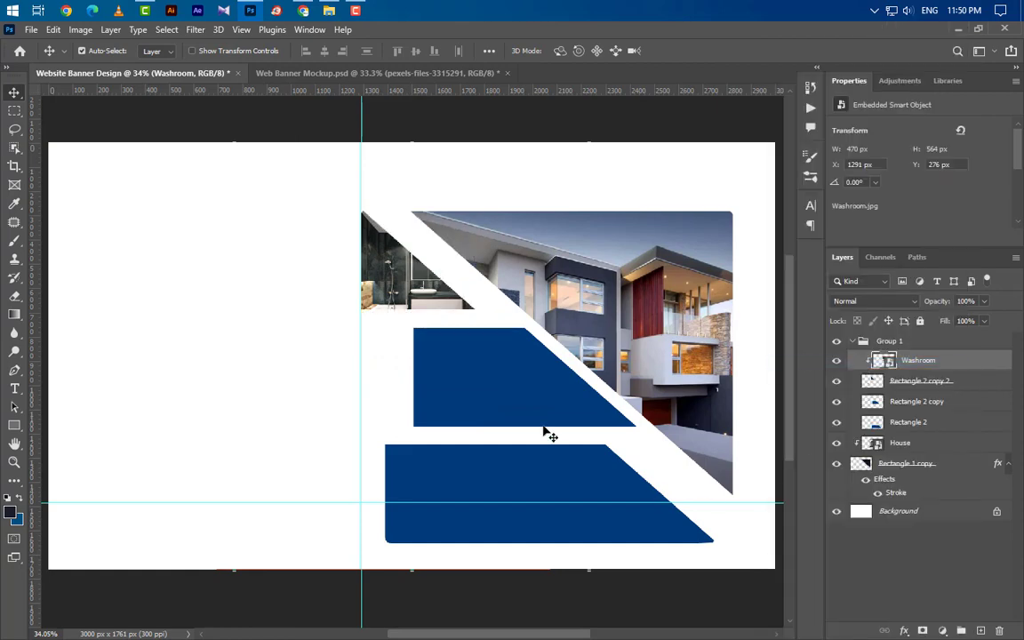
pyautogui.click(525, 382)
pyautogui.click(329, 11)
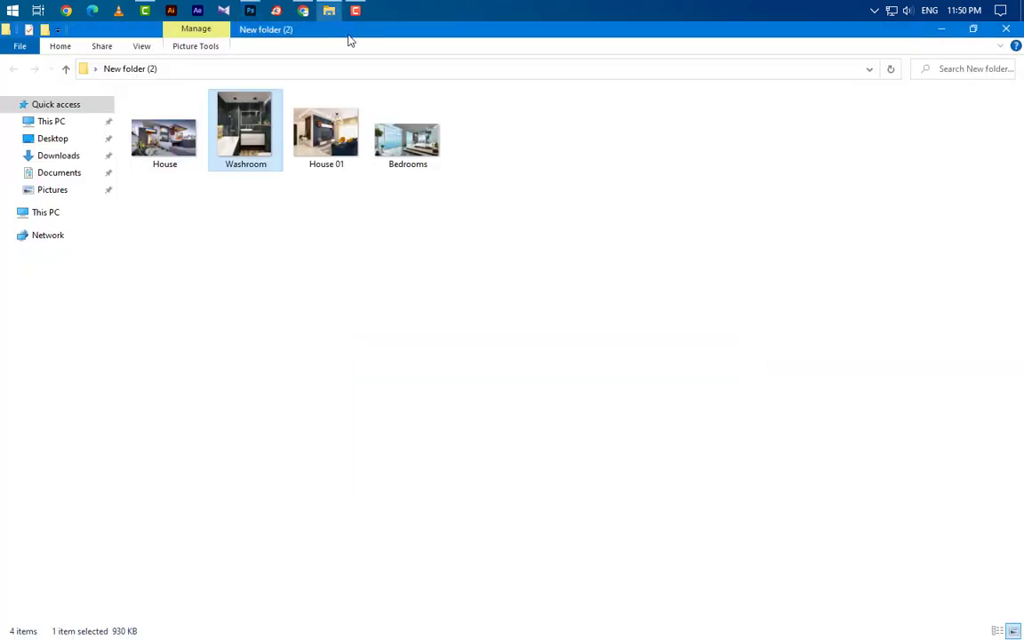
pyautogui.moveTo(407, 140)
pyautogui.mouseDown()
pyautogui.moveTo(397, 229)
pyautogui.moveTo(424, 335)
pyautogui.mouseUp()
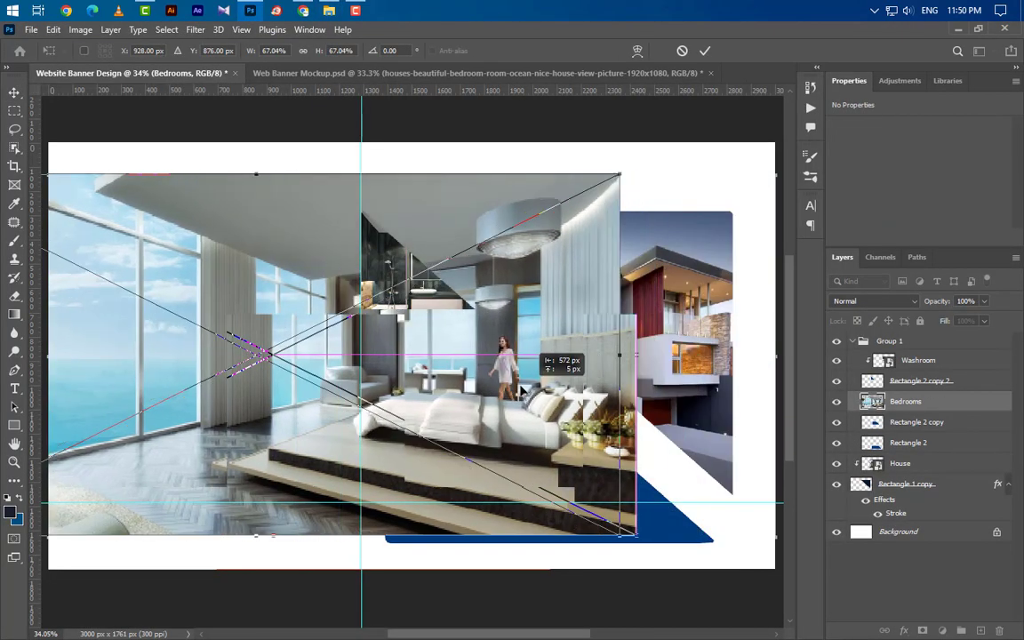
# - Shrink the Bedrooms photo to about a third and clip it into the middle stripe
pyautogui.moveTo(524, 391)
pyautogui.mouseDown()
pyautogui.moveTo(498, 391)
pyautogui.moveTo(552, 392)
pyautogui.mouseUp()
pyautogui.scroll(-1, 631, 429)
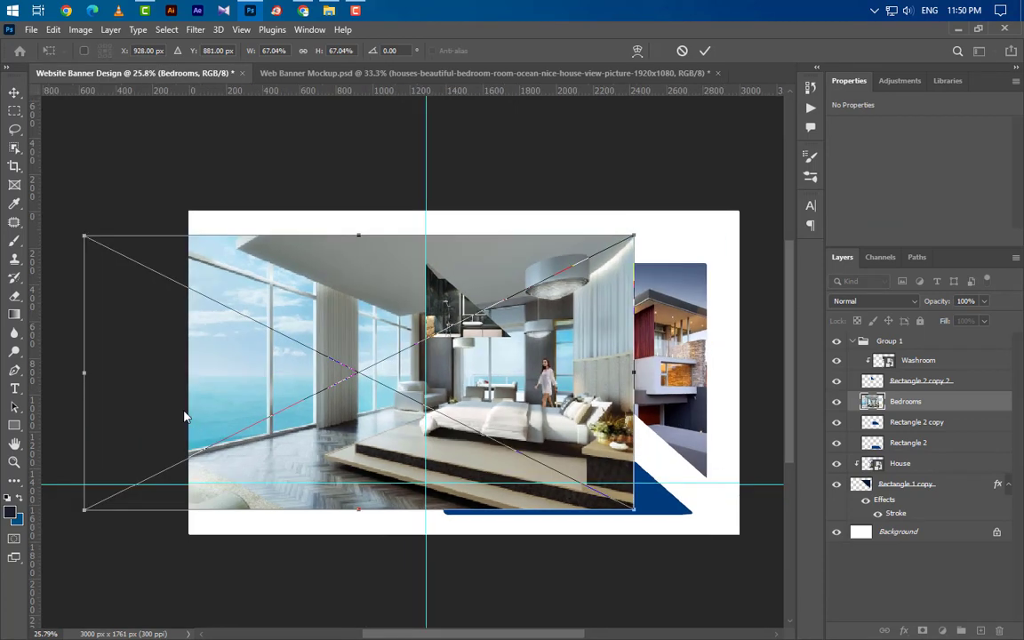
pyautogui.moveTo(100, 373); pyautogui.dragTo(371, 372)
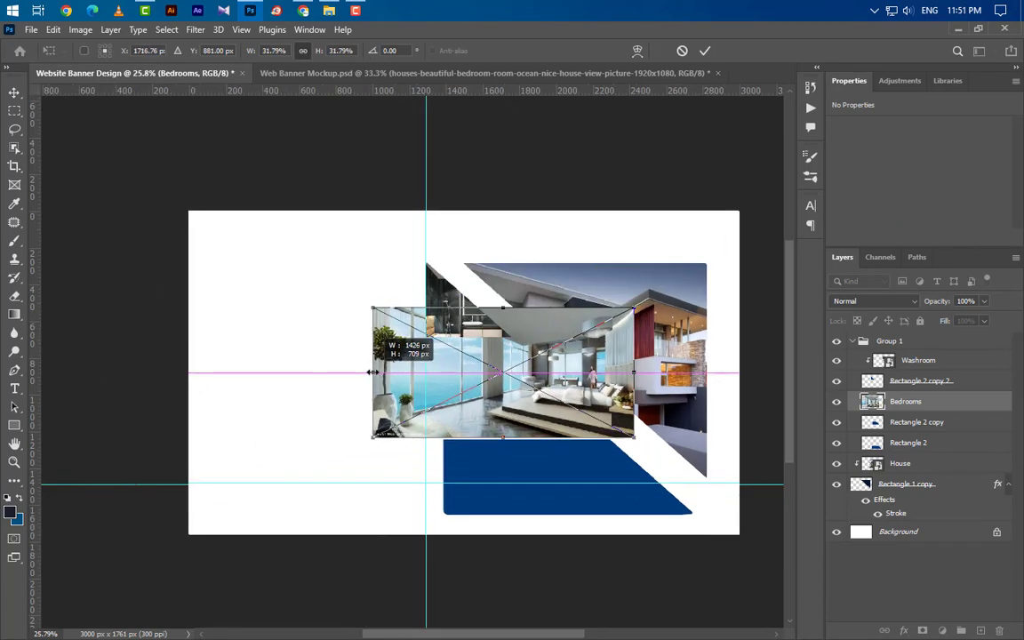
pyautogui.click(704, 51)
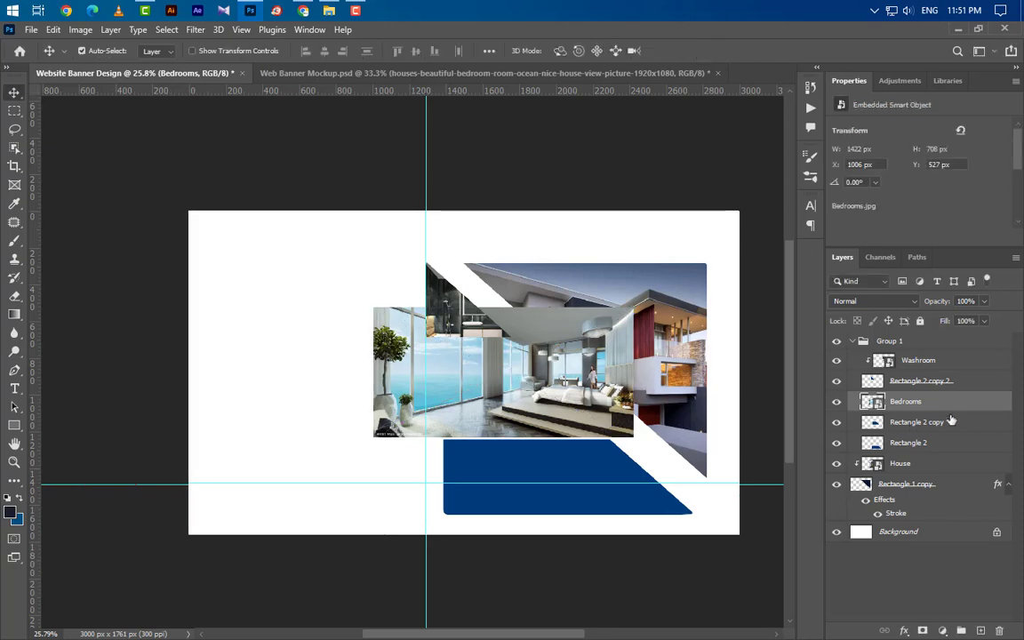
pyautogui.rightClick(957, 408)
pyautogui.click(810, 362)
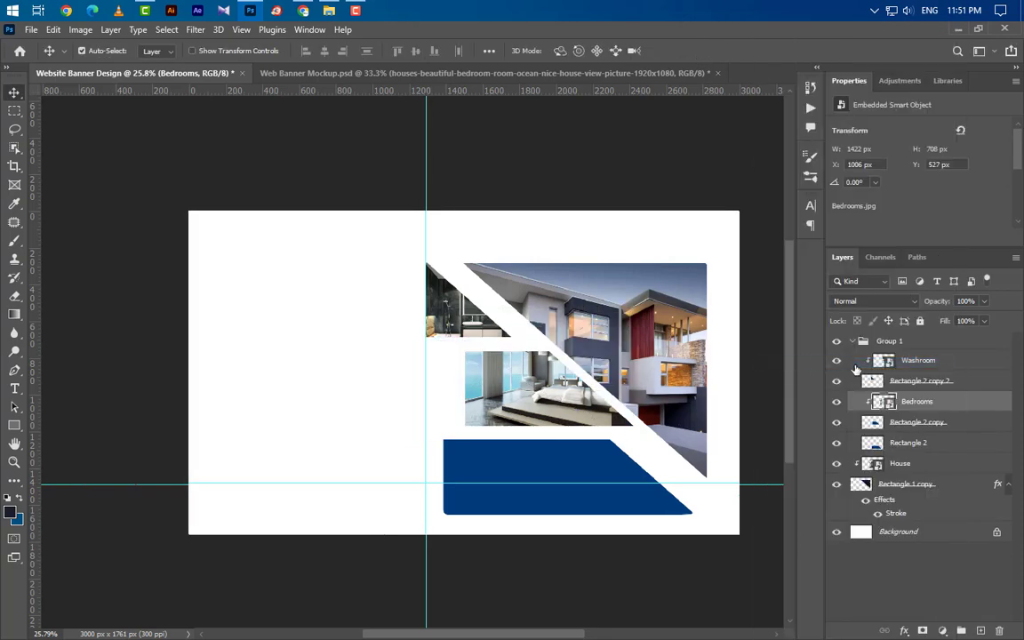
# - Nudge Bedrooms down, rescale it to about 25%, and select Rectangle 2
pyautogui.hotkey('ctrl', 't')
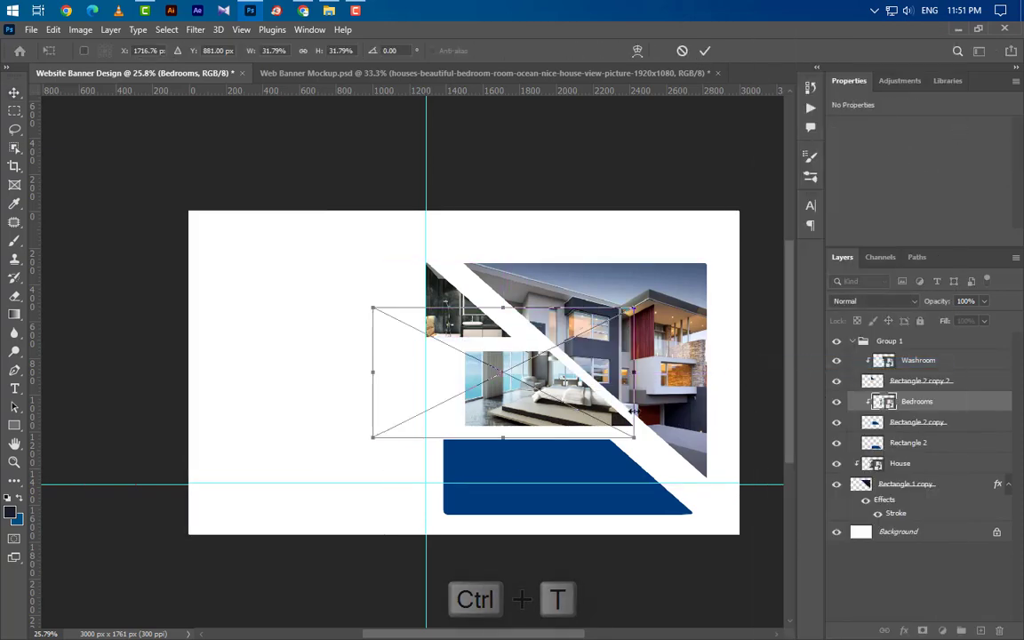
pyautogui.press('Down')
pyautogui.press('Down')
pyautogui.press('Down')
pyautogui.press('Down')
pyautogui.press('Down')
pyautogui.press('Down')
pyautogui.press('Down')
pyautogui.press('Down')
pyautogui.press('Down')
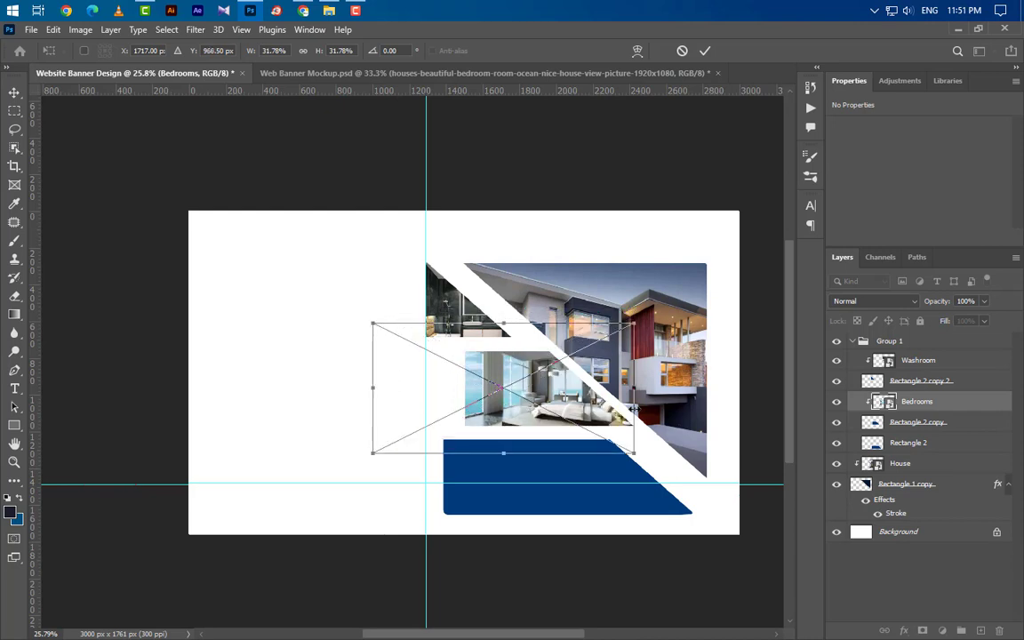
pyautogui.moveTo(368, 396); pyautogui.dragTo(425, 388)
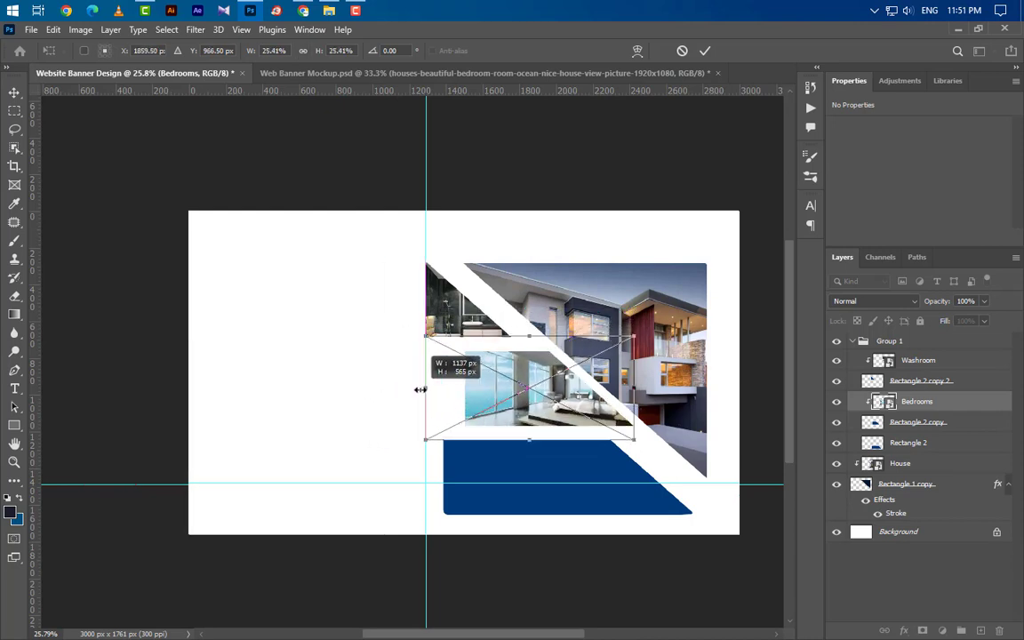
pyautogui.click(707, 50)
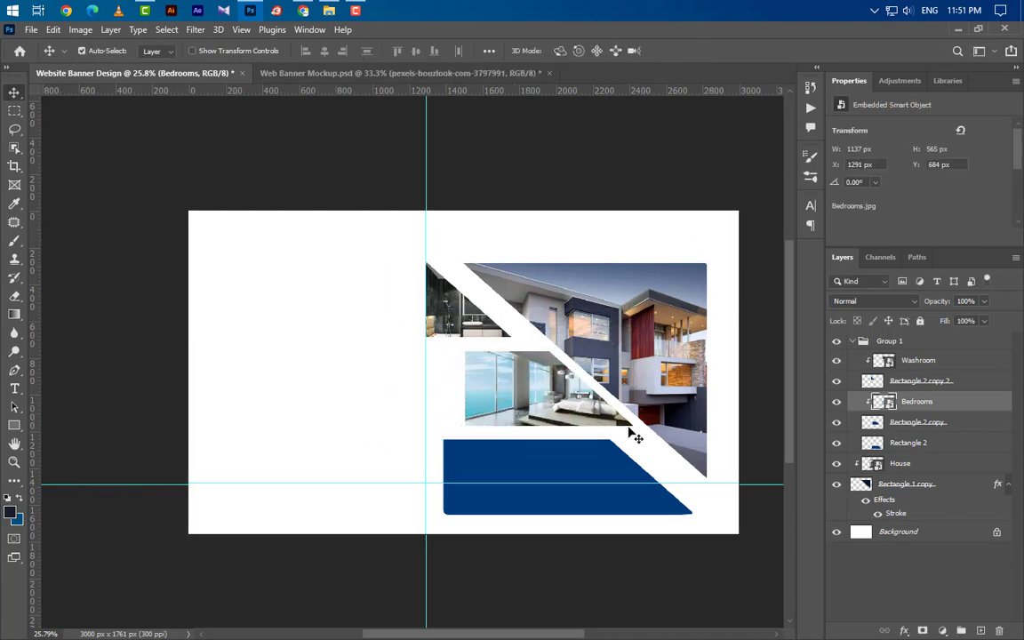
pyautogui.click(582, 459)
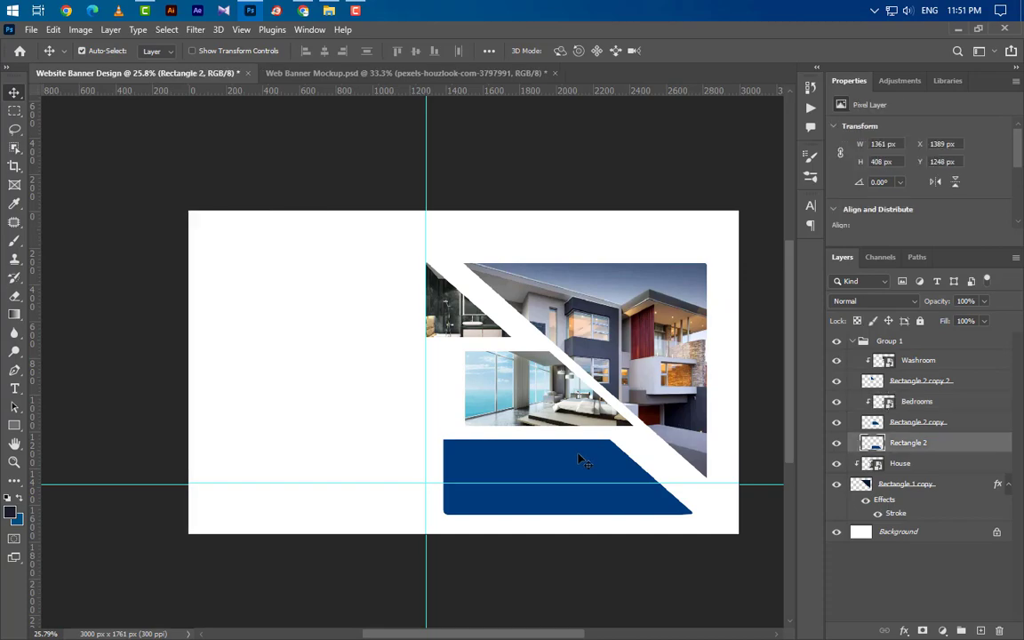
pyautogui.click(957, 31)
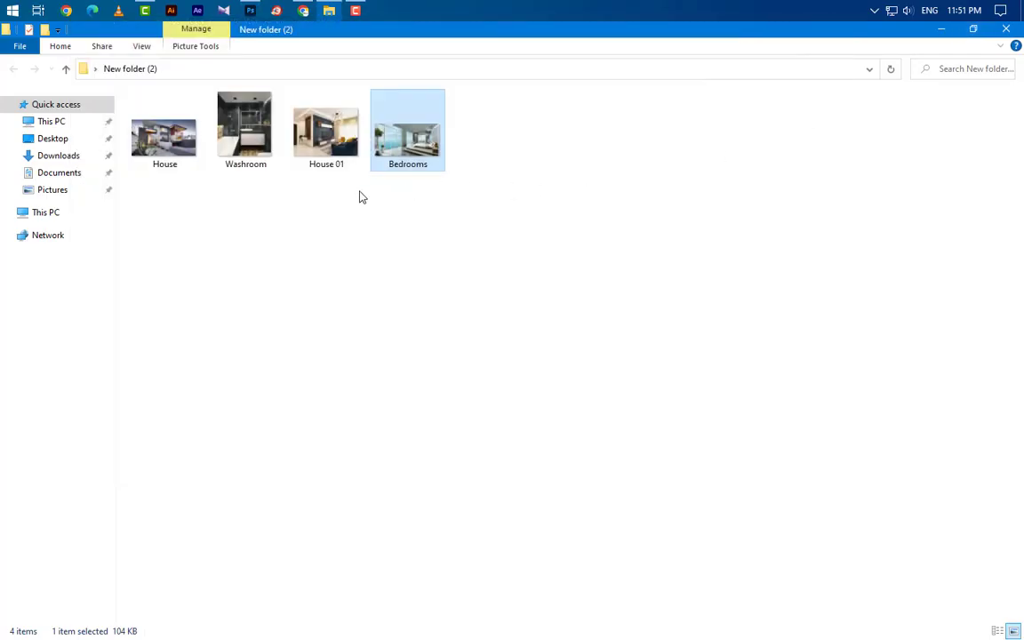
# - Place House 01 at about 1361 × 1021 px over the bottom rectangle
pyautogui.moveTo(325, 133); pyautogui.dragTo(430, 479)
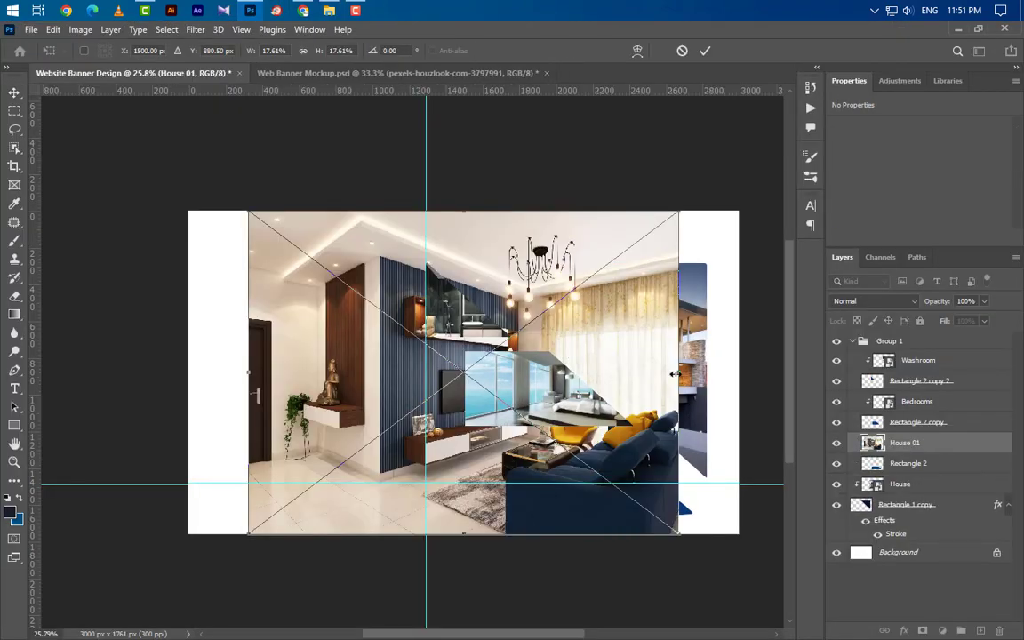
pyautogui.moveTo(675, 374); pyautogui.dragTo(693, 374)
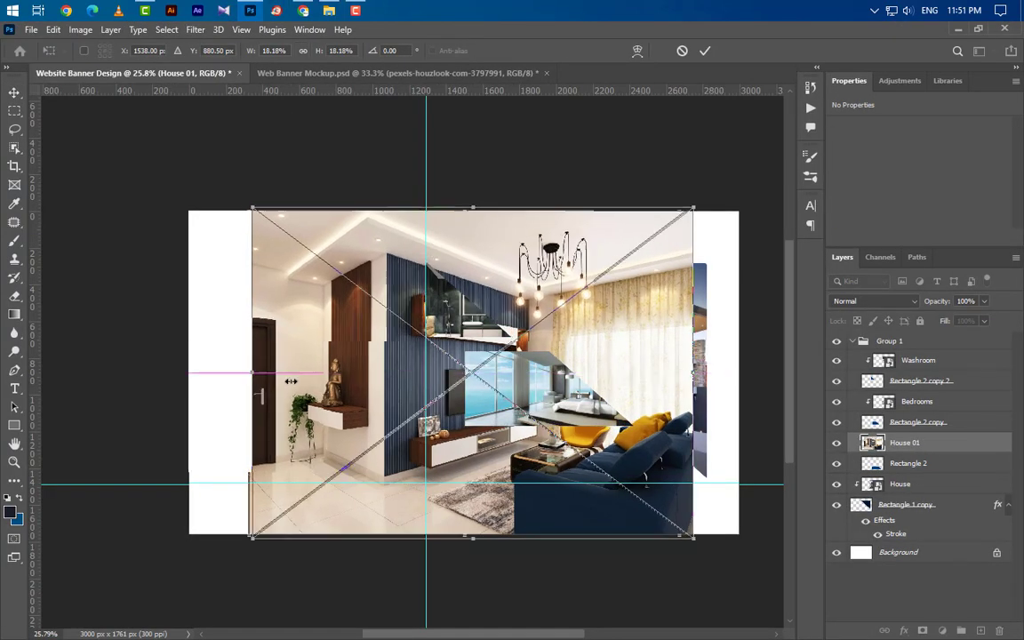
pyautogui.moveTo(291, 381); pyautogui.dragTo(448, 387)
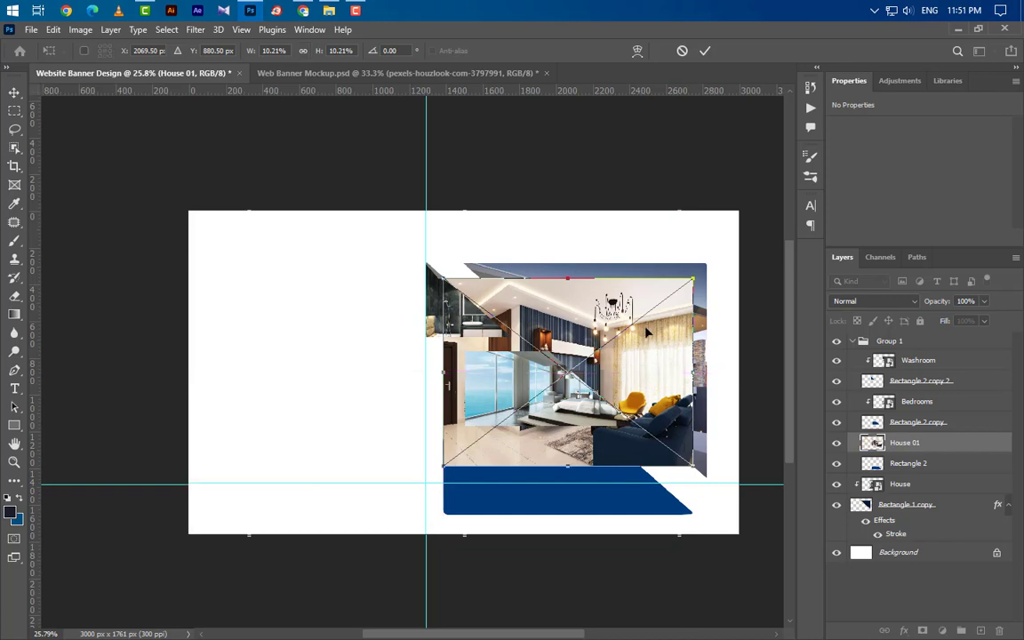
pyautogui.moveTo(630, 405); pyautogui.dragTo(630, 474)
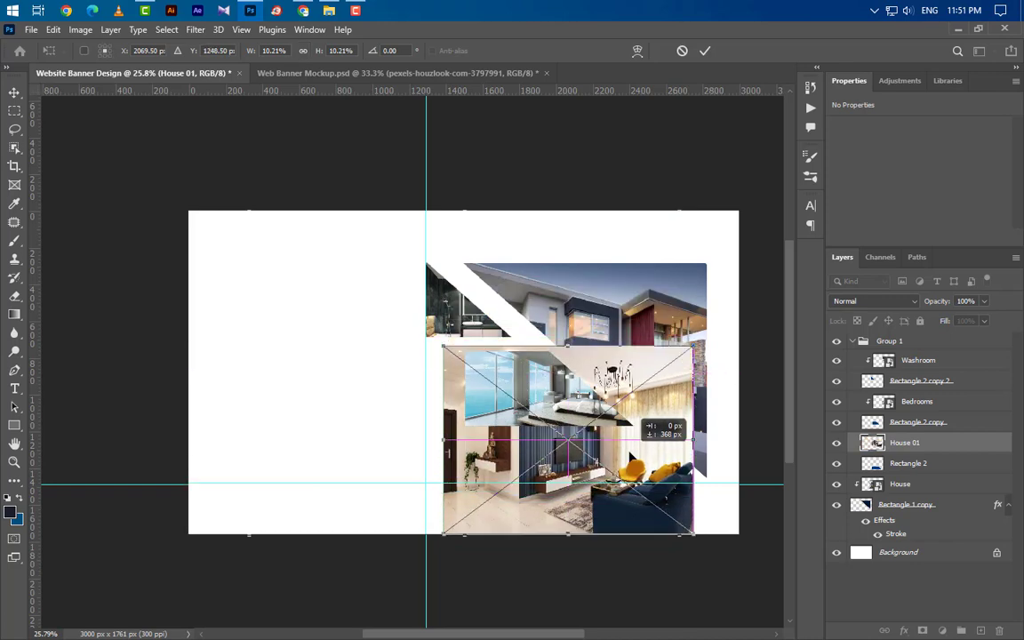
pyautogui.click(703, 52)
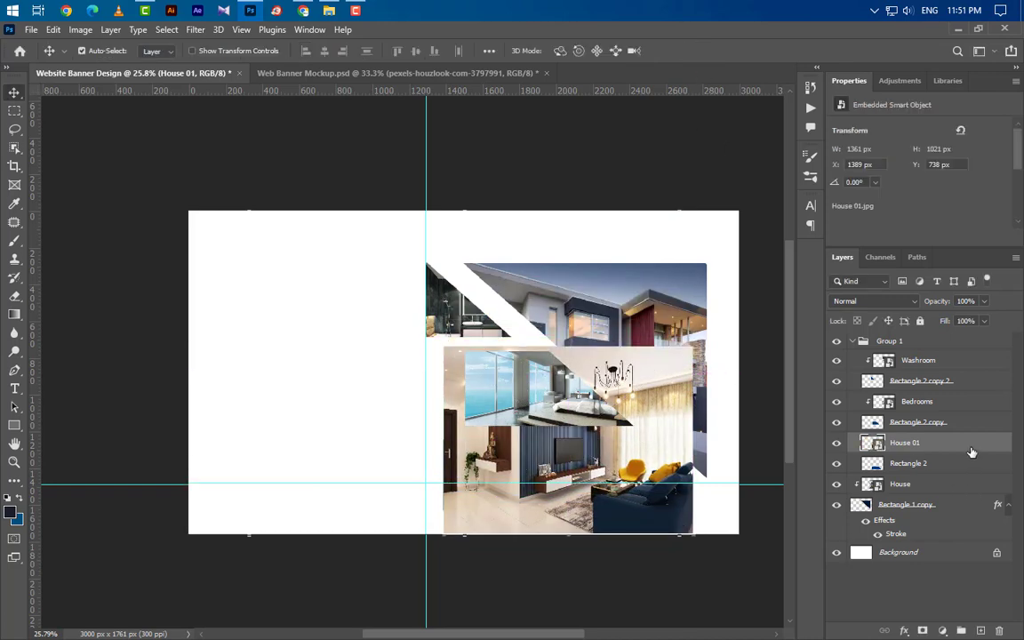
# - Clip House 01 into the bottom frame, slide it lower, and collapse Group 1
pyautogui.rightClick(878, 442)
pyautogui.click(864, 361)
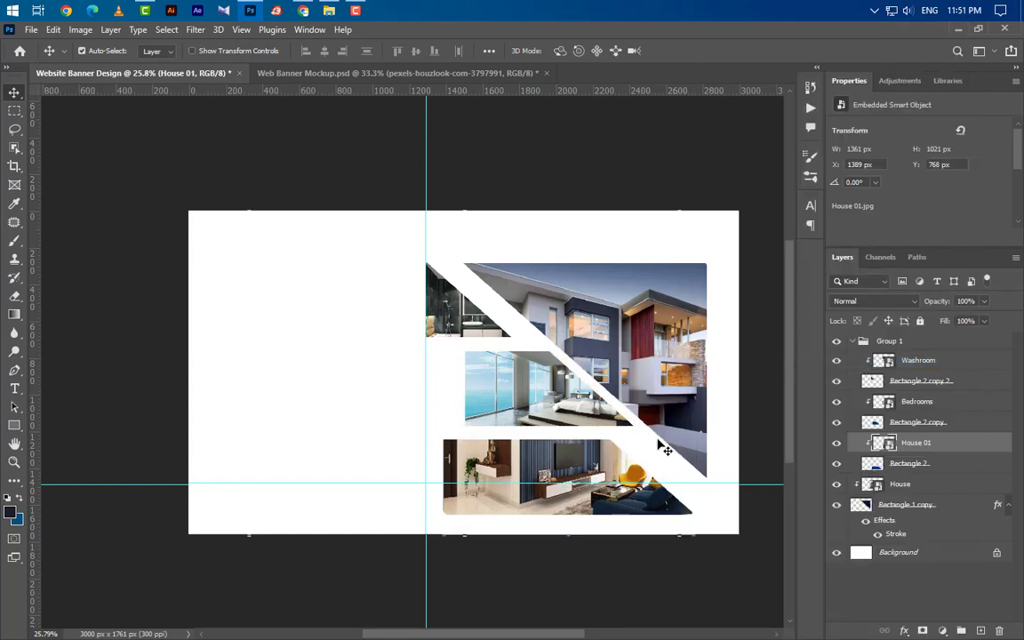
pyautogui.moveTo(612, 453); pyautogui.dragTo(675, 479)
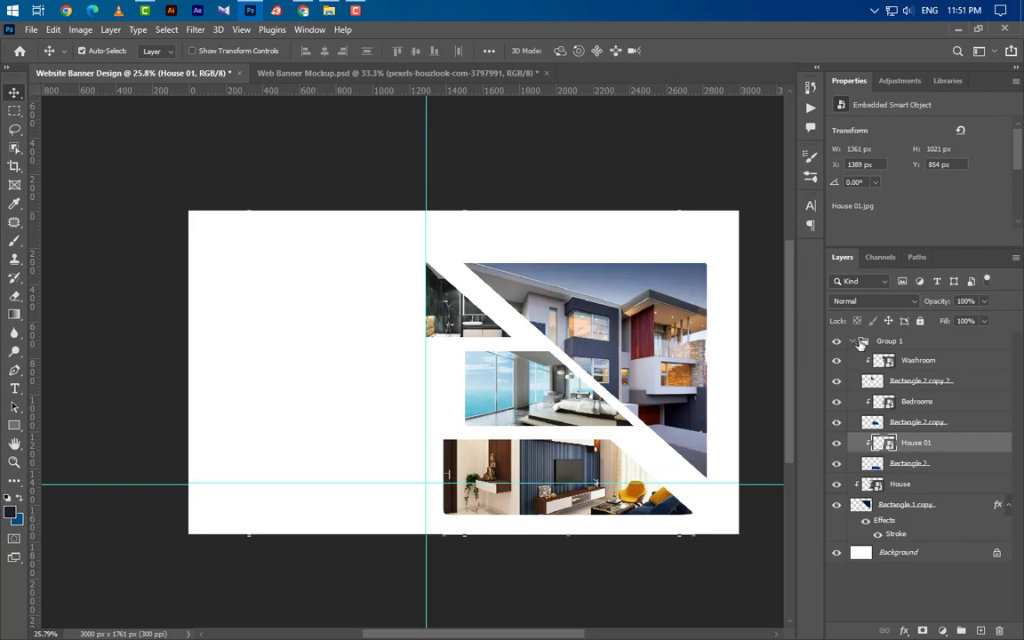
pyautogui.click(853, 343)
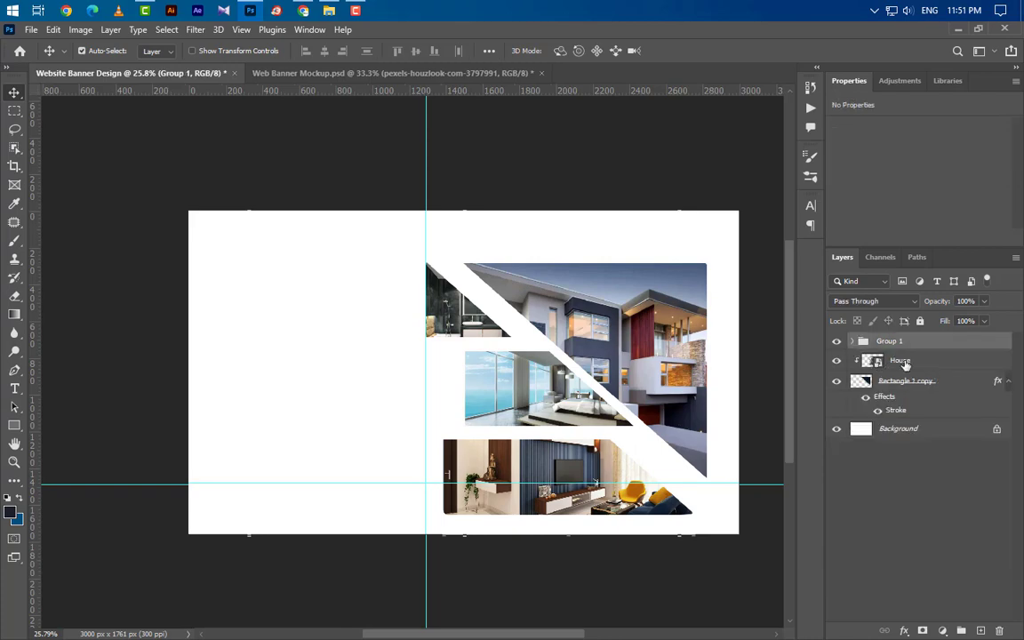
# - Give Group 1 a 10 px white inside stroke in Layer Style
pyautogui.doubleClick(951, 347)
pyautogui.moveTo(522, 194); pyautogui.dragTo(737, 178)
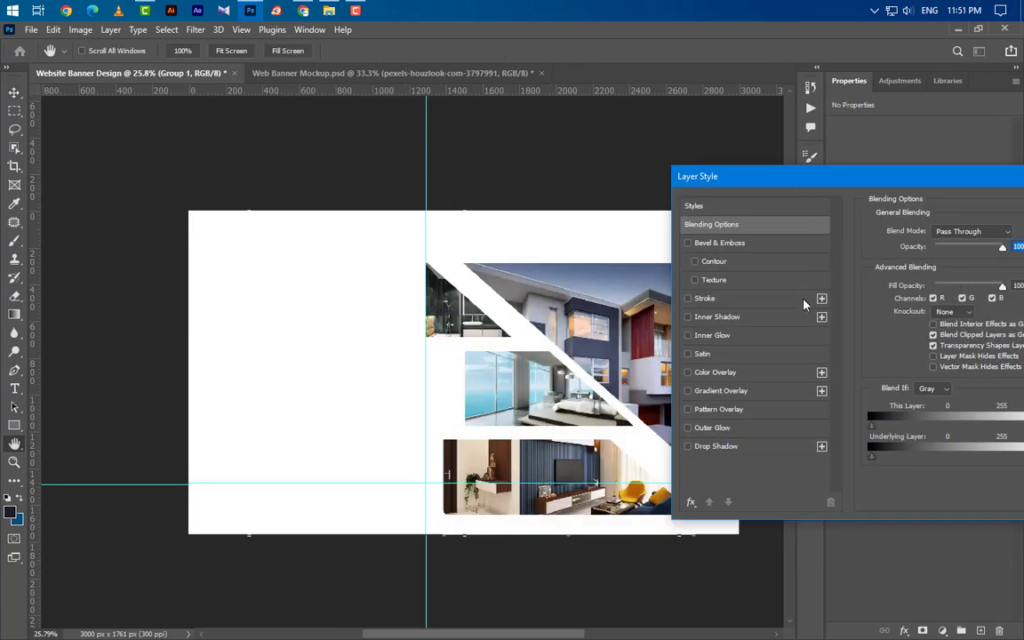
pyautogui.click(711, 298)
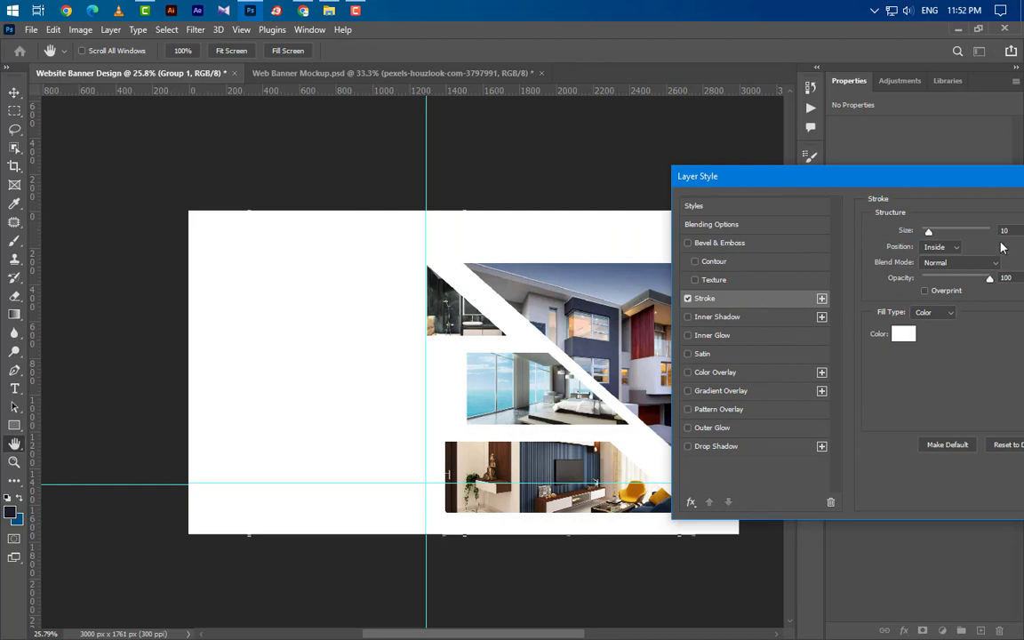
pyautogui.moveTo(729, 176); pyautogui.dragTo(505, 176)
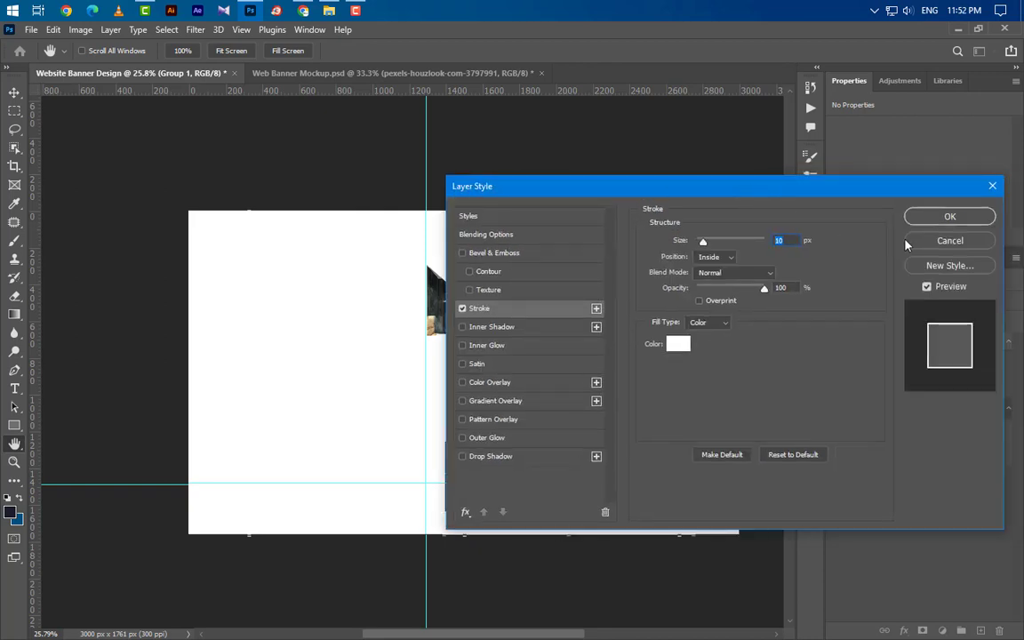
pyautogui.click(915, 213)
pyautogui.scroll(2, 555, 457)
pyautogui.scroll(1, 555, 457)
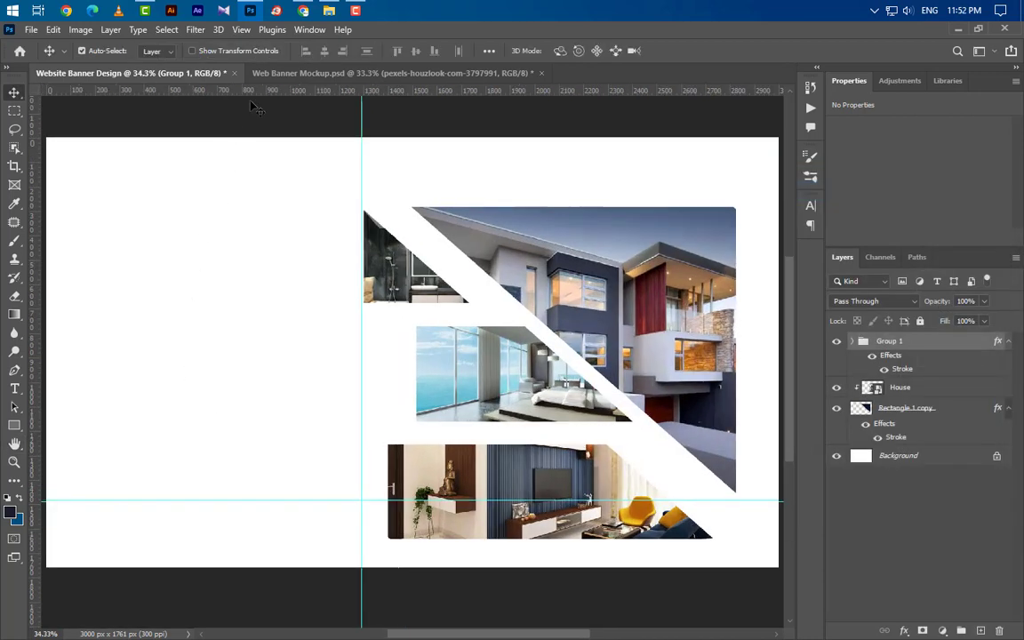
# - Clear the guides and group Group 1, House and Rectangle 1 copy into Group 2
pyautogui.click(244, 30)
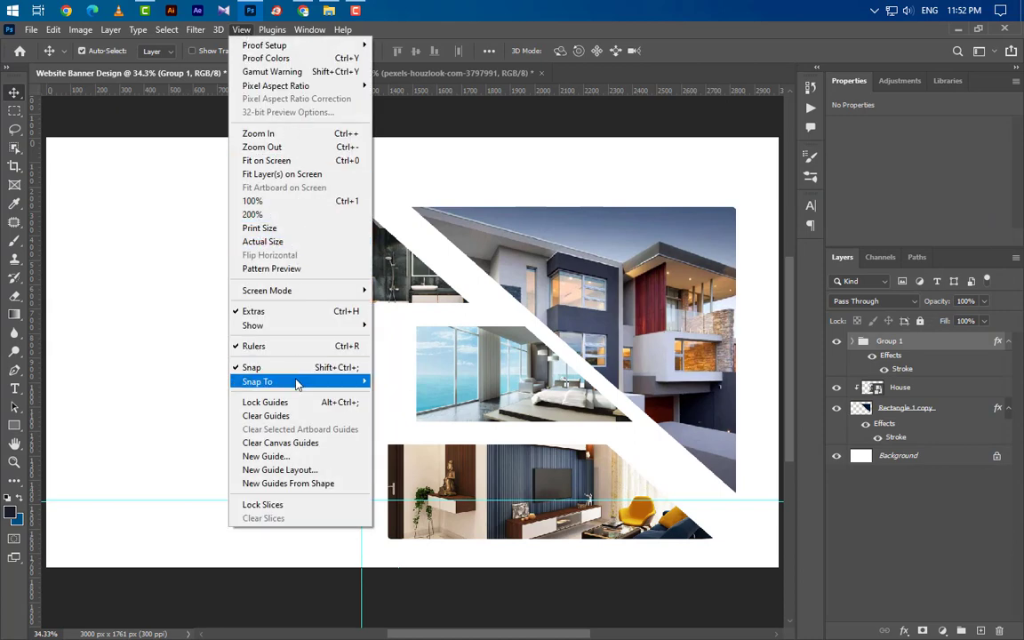
pyautogui.click(292, 417)
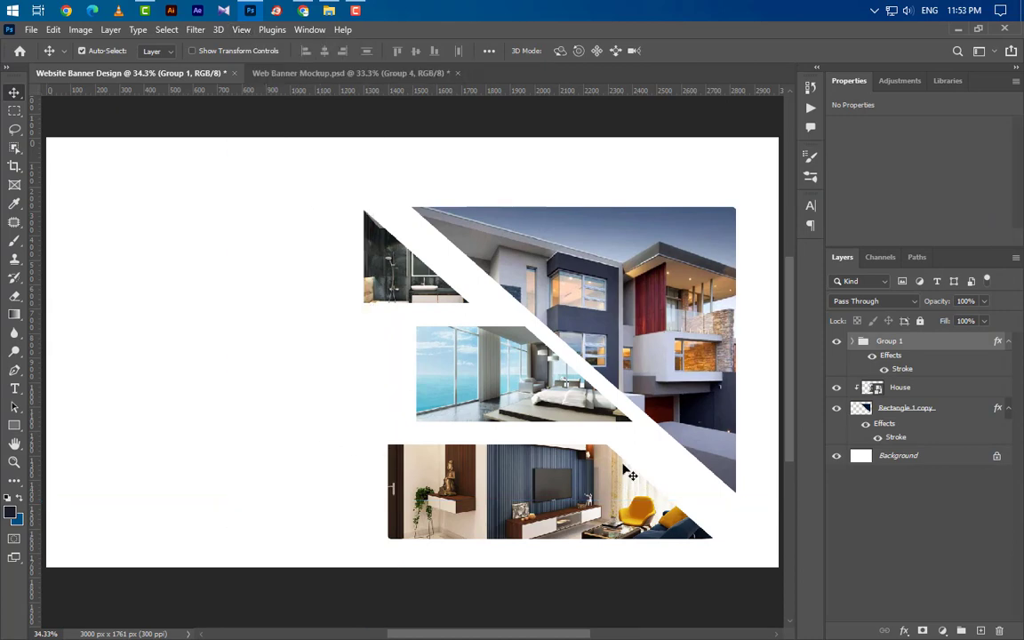
pyautogui.click(1010, 343)
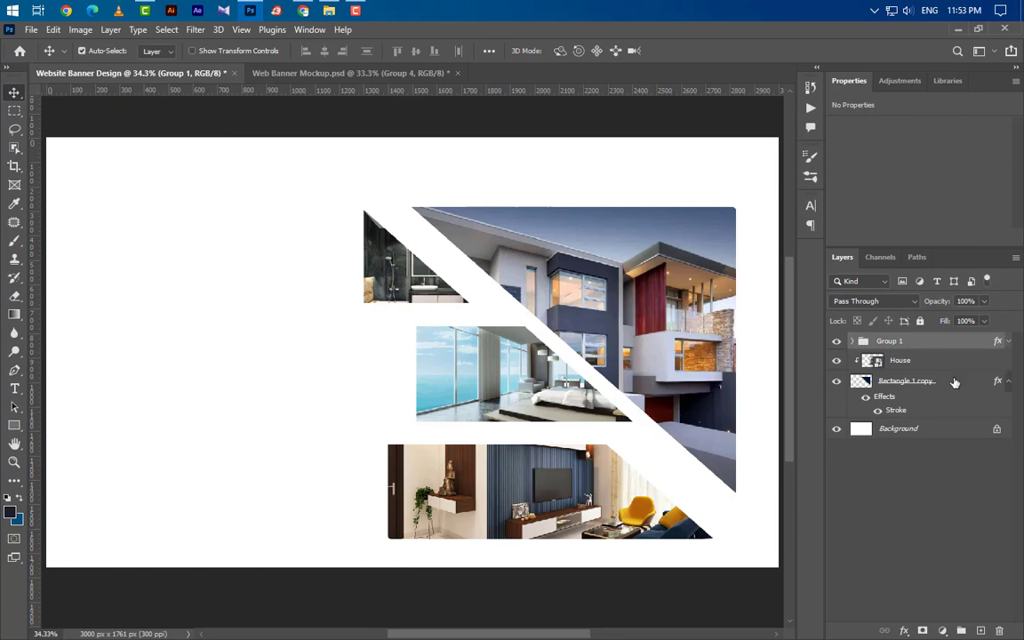
pyautogui.click(925, 367)
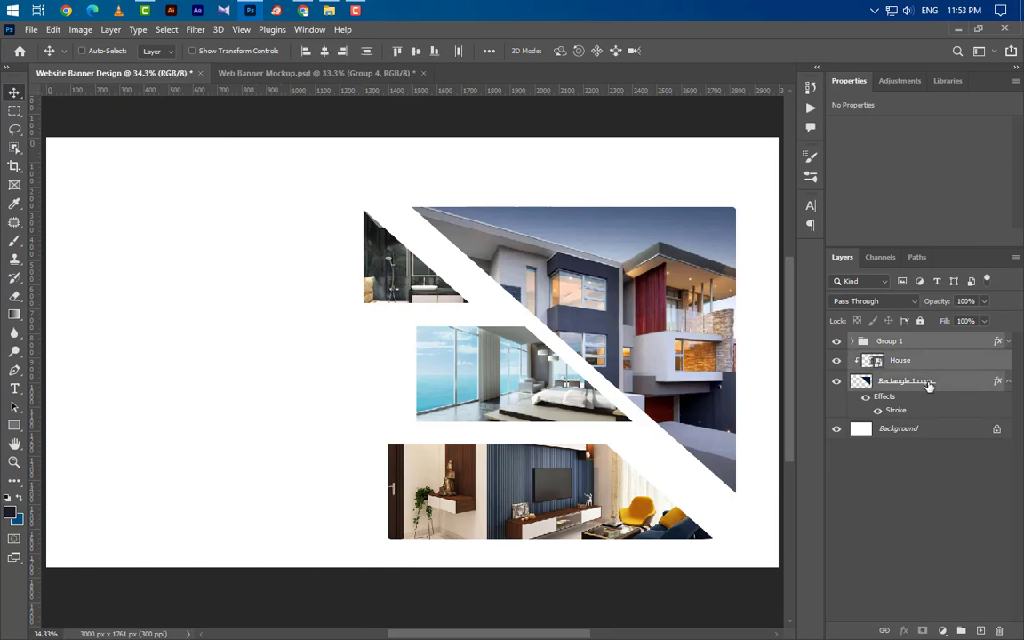
pyautogui.click(1007, 383)
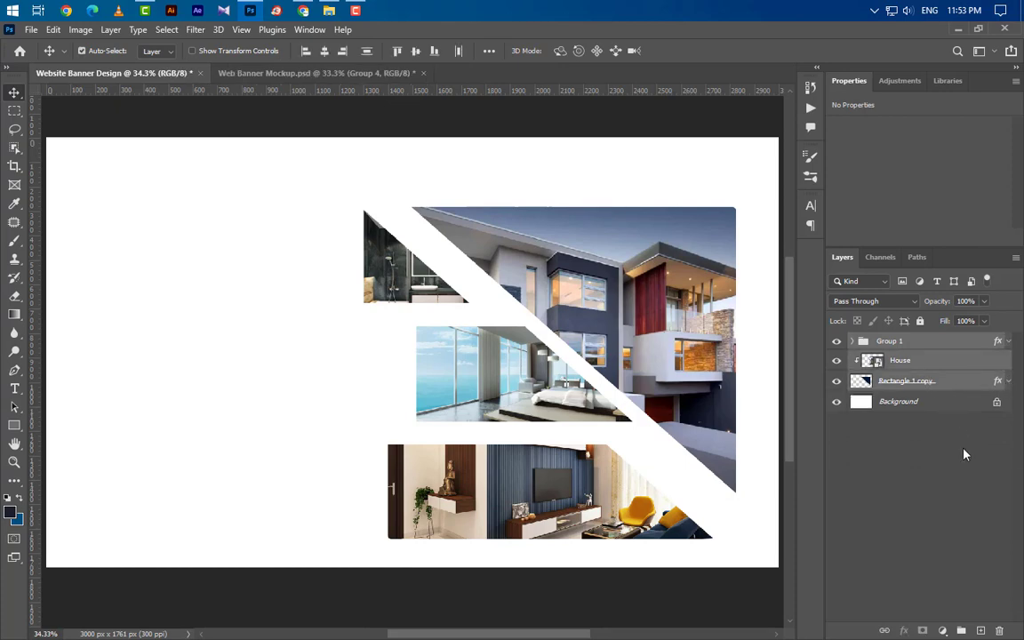
pyautogui.click(960, 631)
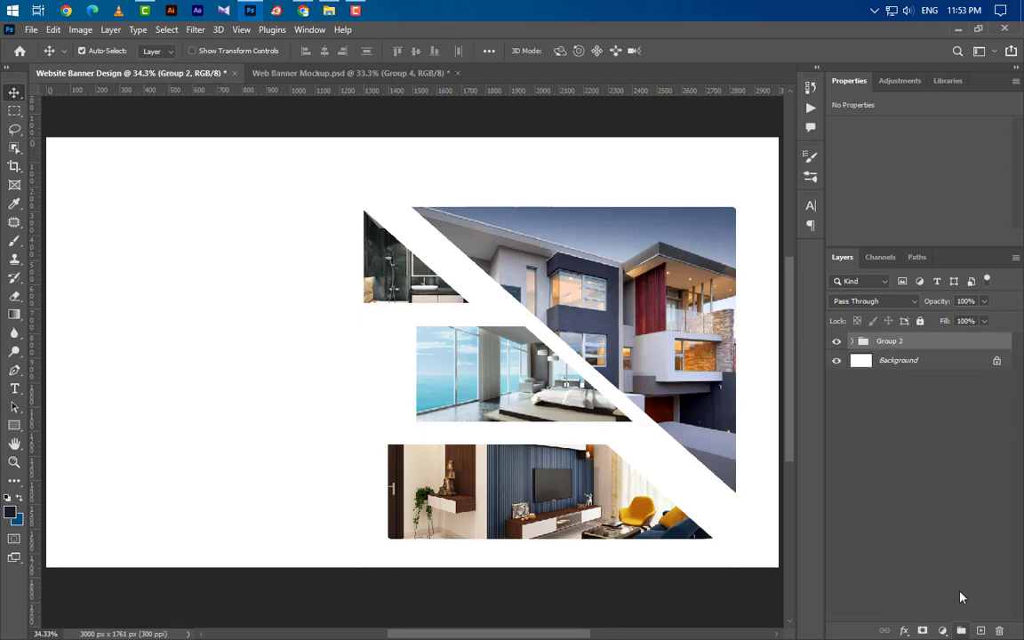
# - Give Group 2 two drop shadows at 50% and 35% opacity
pyautogui.doubleClick(953, 345)
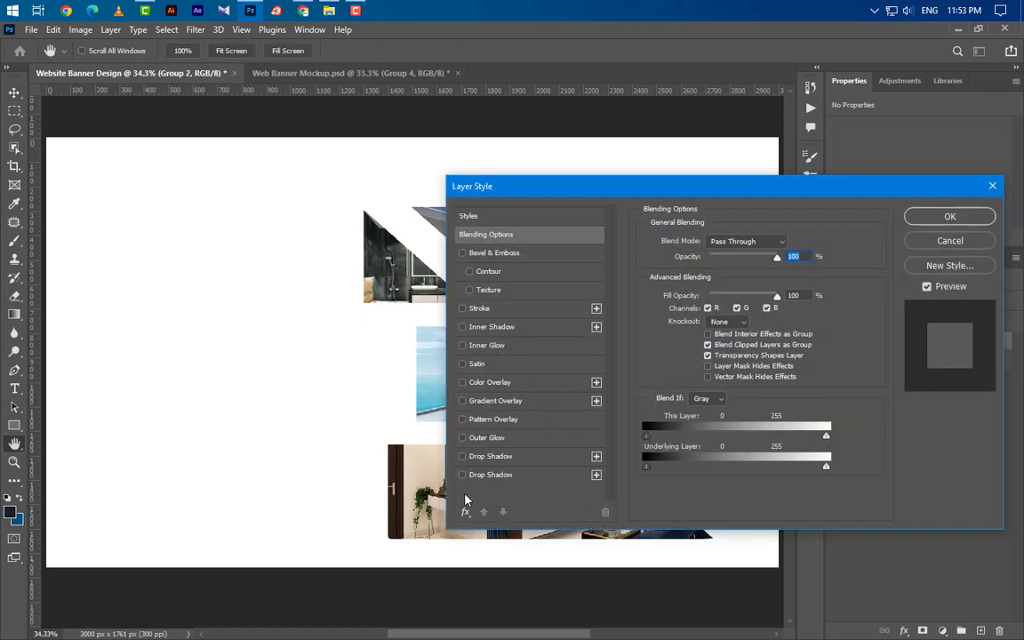
pyautogui.click(529, 462)
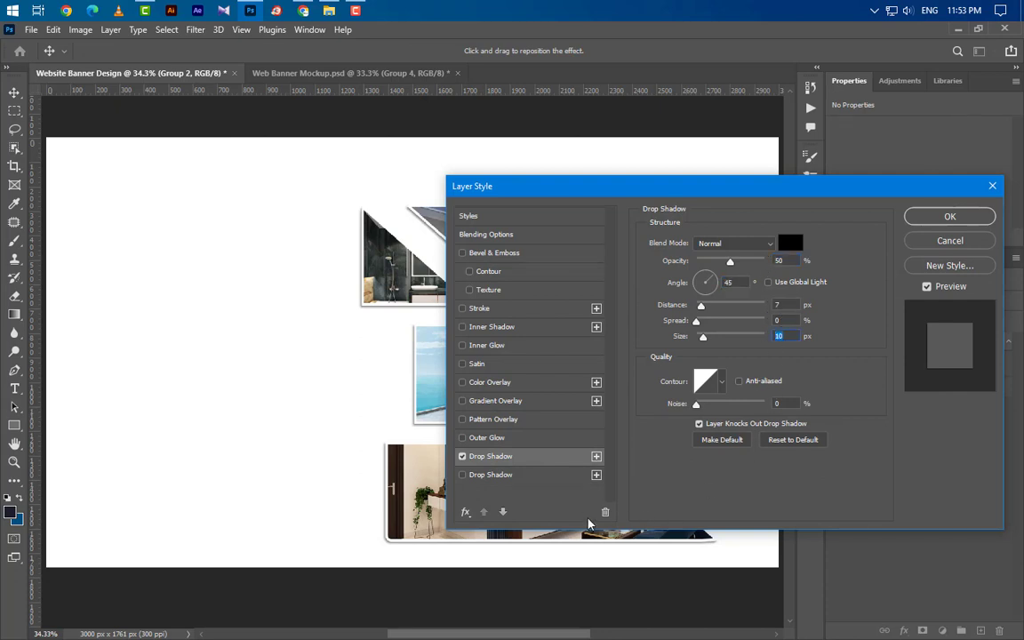
pyautogui.click(554, 475)
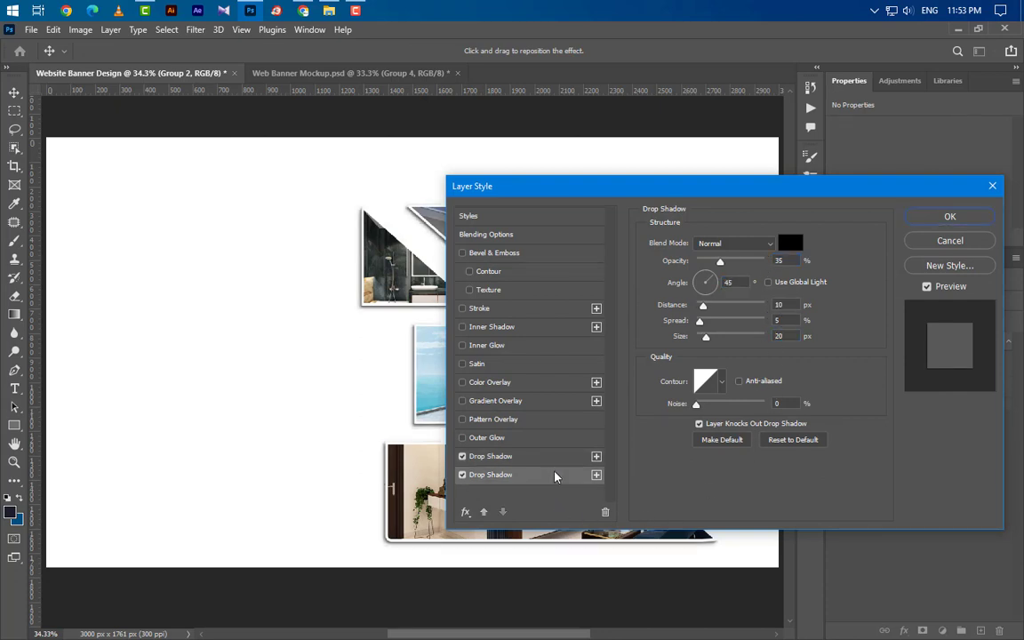
pyautogui.click(772, 320)
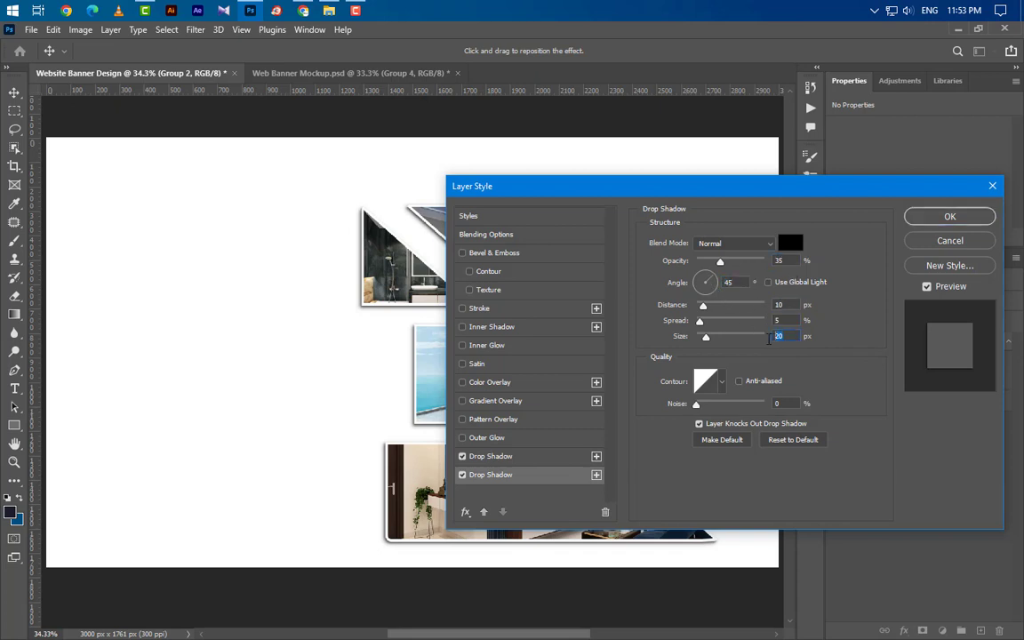
pyautogui.click(935, 222)
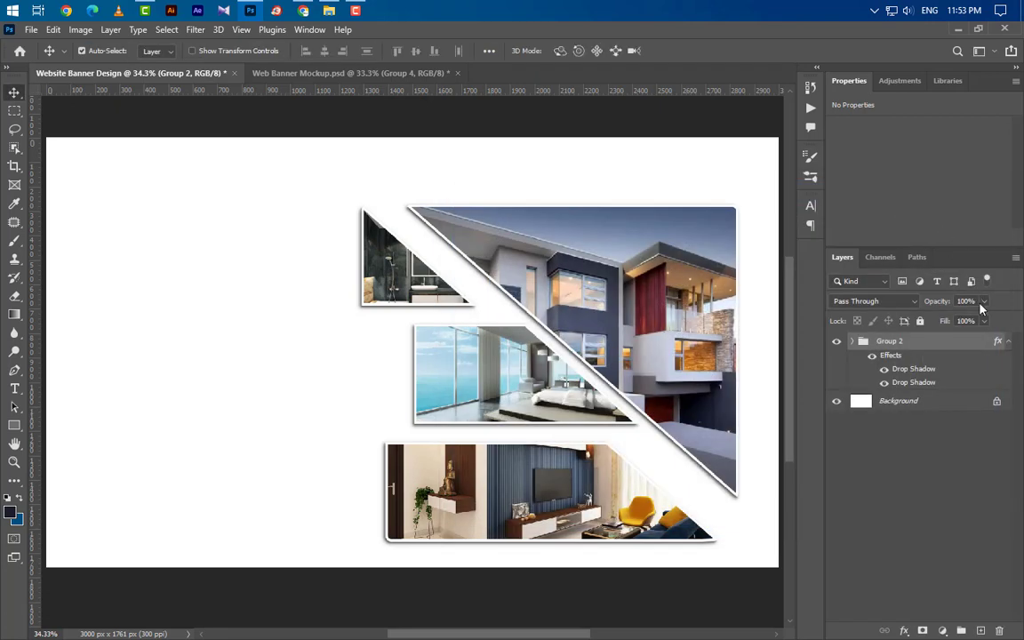
pyautogui.click(1008, 341)
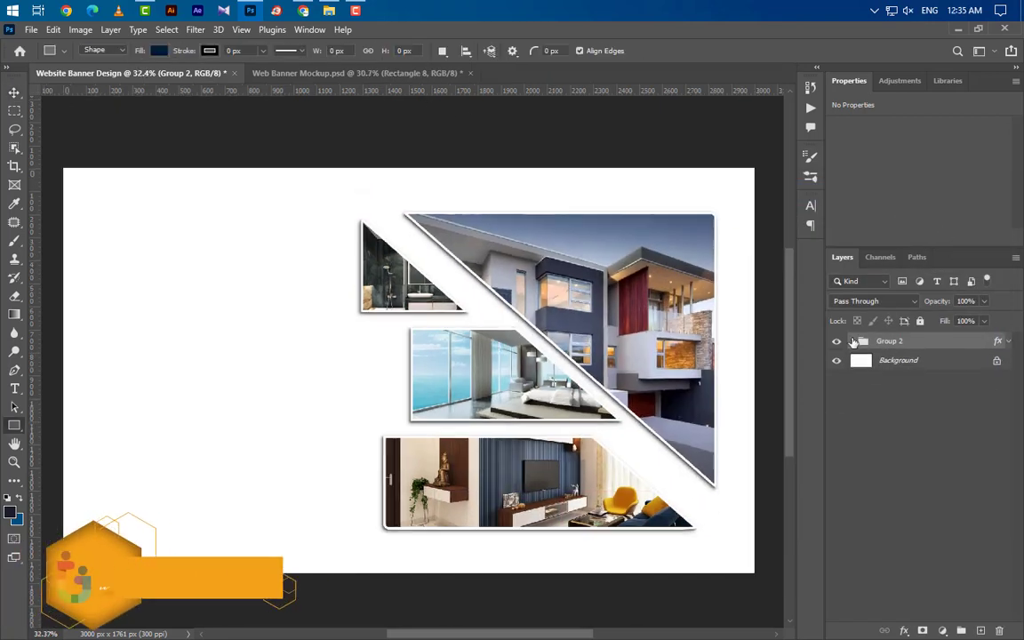
# - Add a full-canvas rectangle above Background filled with dark #212531
pyautogui.click(919, 363)
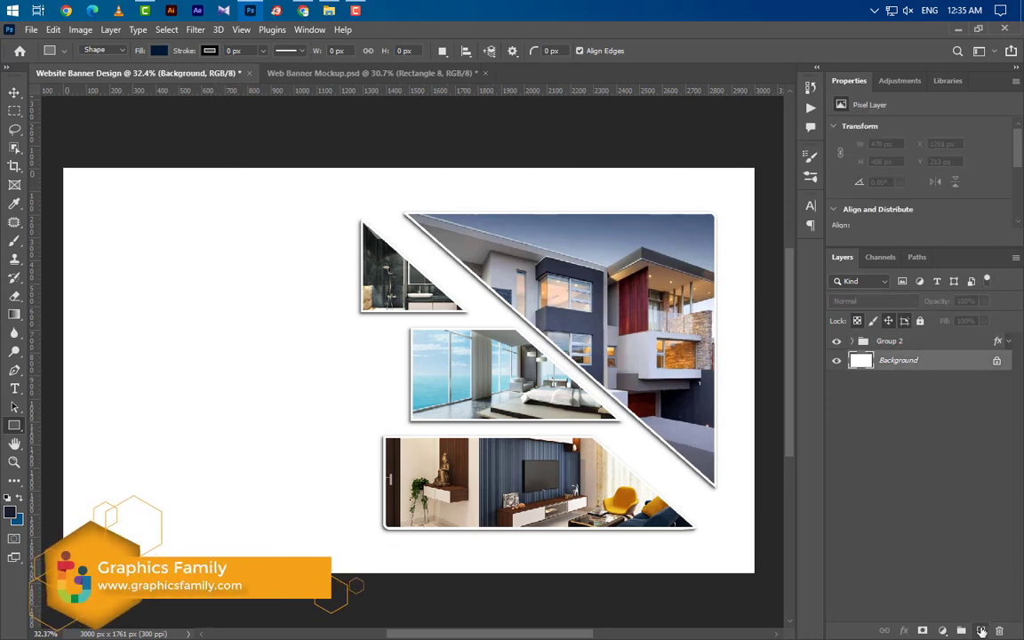
pyautogui.click(980, 630)
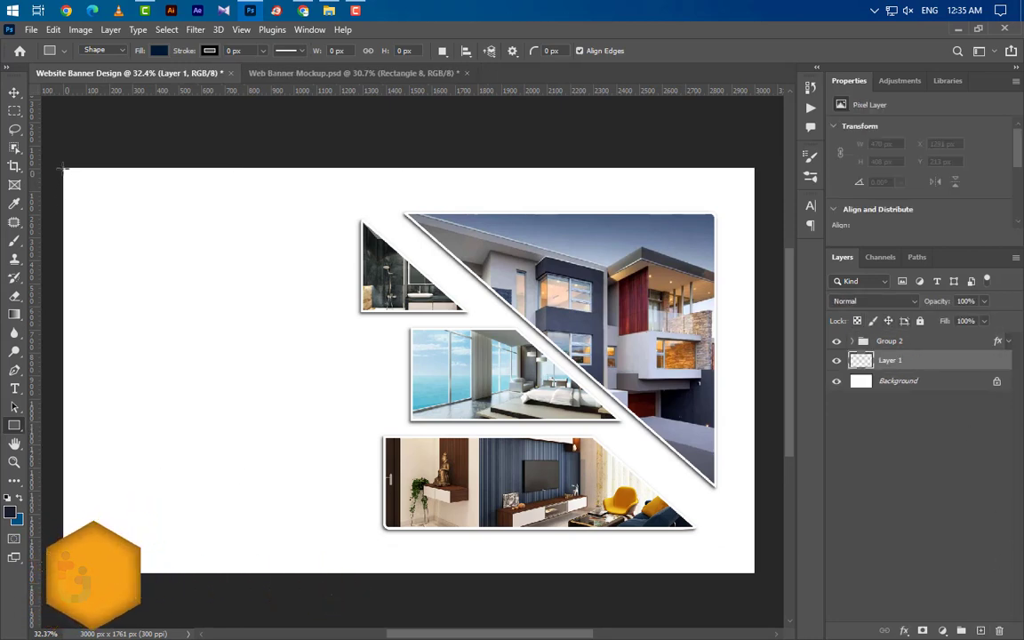
pyautogui.moveTo(57, 161); pyautogui.dragTo(761, 578)
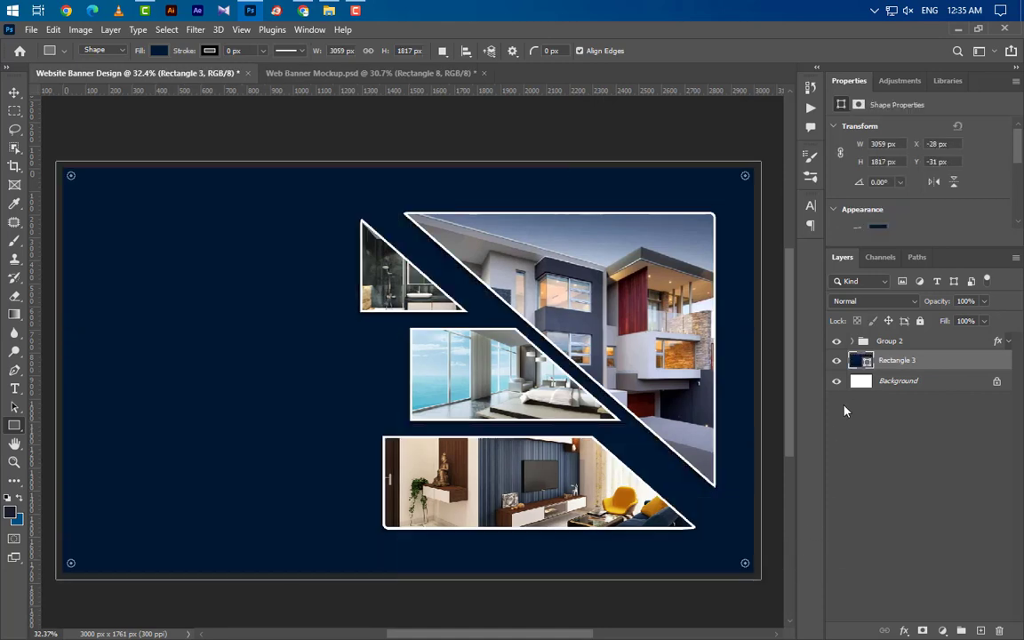
pyautogui.doubleClick(866, 361)
pyautogui.write('212531')
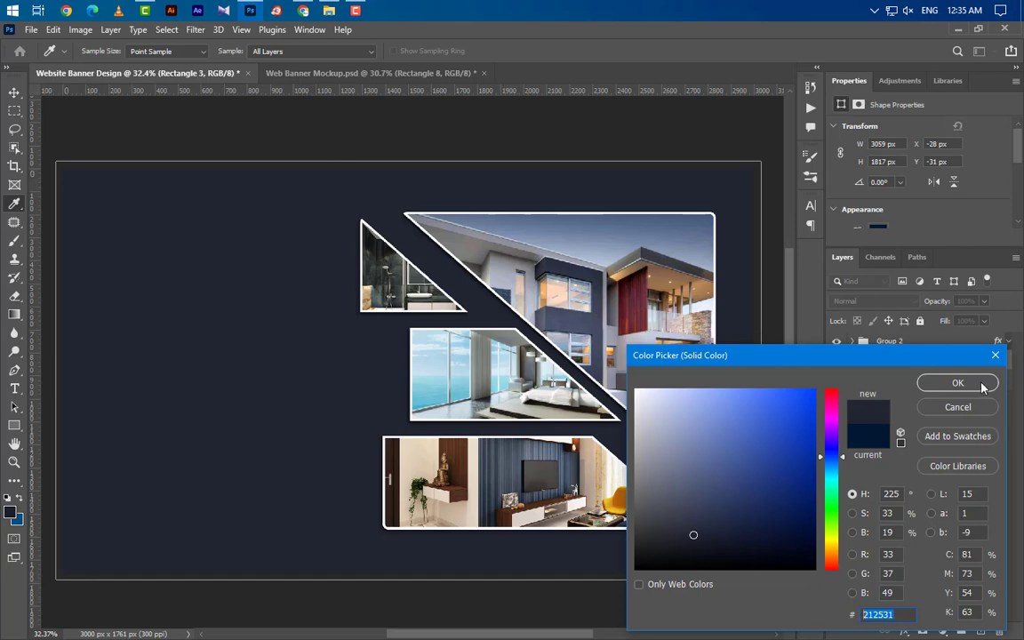
pyautogui.click(958, 383)
pyautogui.scroll(-3, 511, 338)
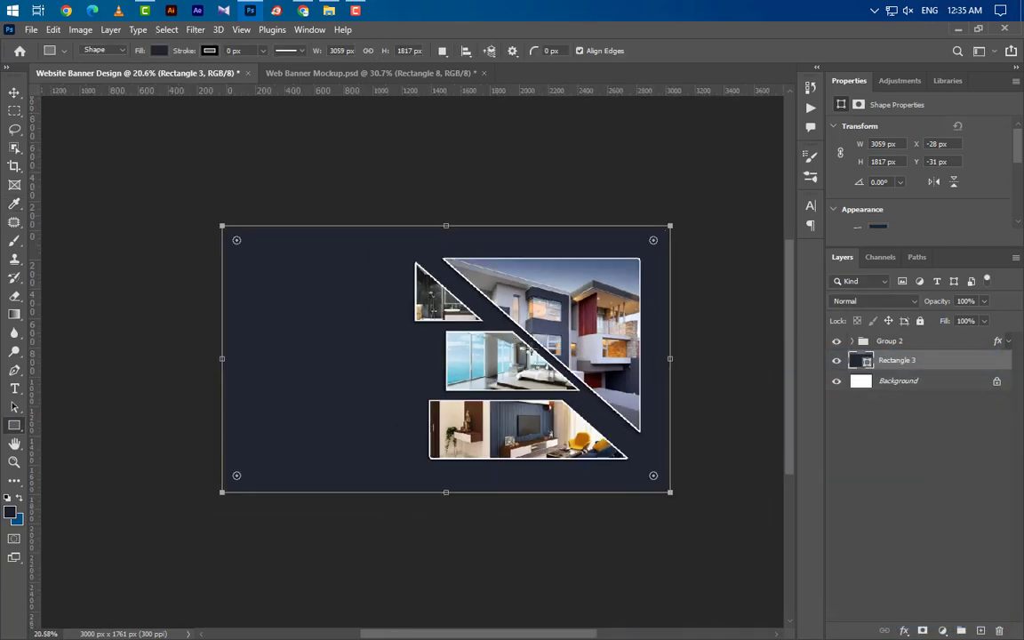
# - Draw a new rectangle, rotate it 41.20°, and move it to the banner's lower left
pyautogui.click(982, 631)
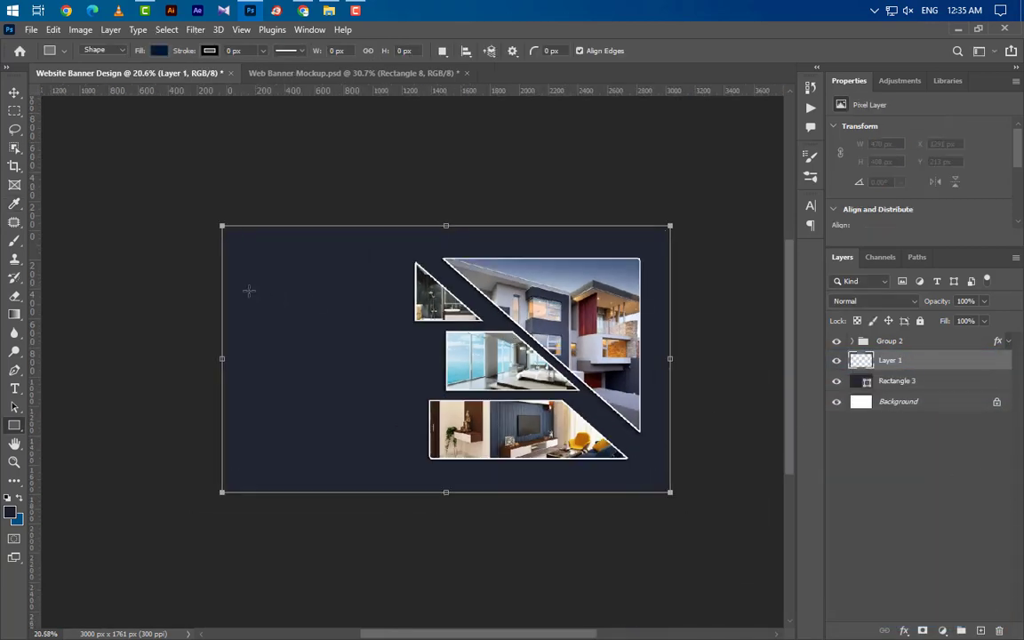
pyautogui.moveTo(198, 274); pyautogui.dragTo(727, 547)
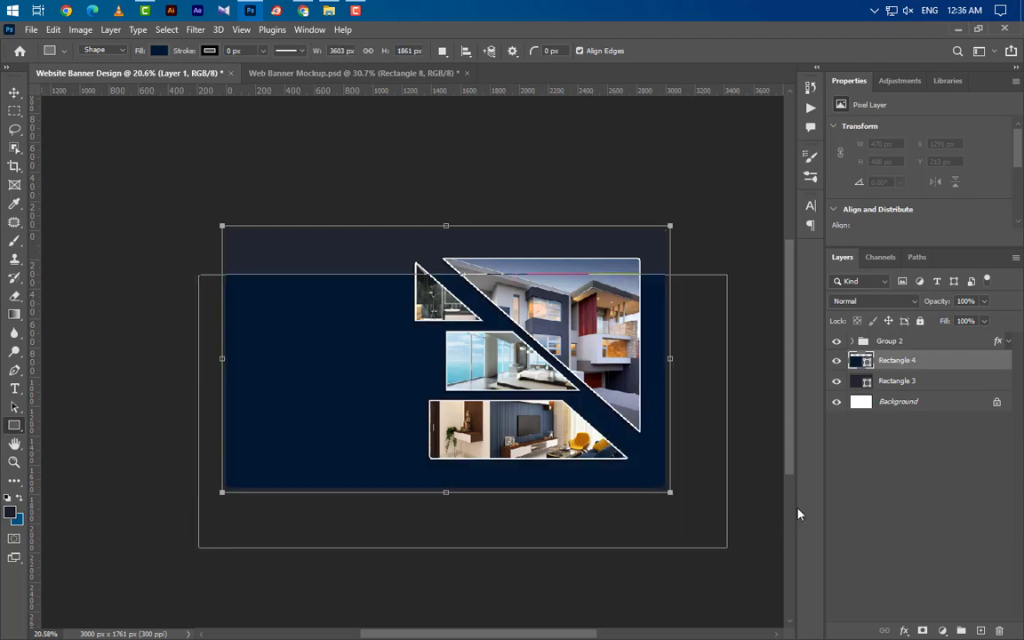
pyautogui.hotkey('ctrl', 't')
pyautogui.moveTo(731, 232); pyautogui.dragTo(748, 460)
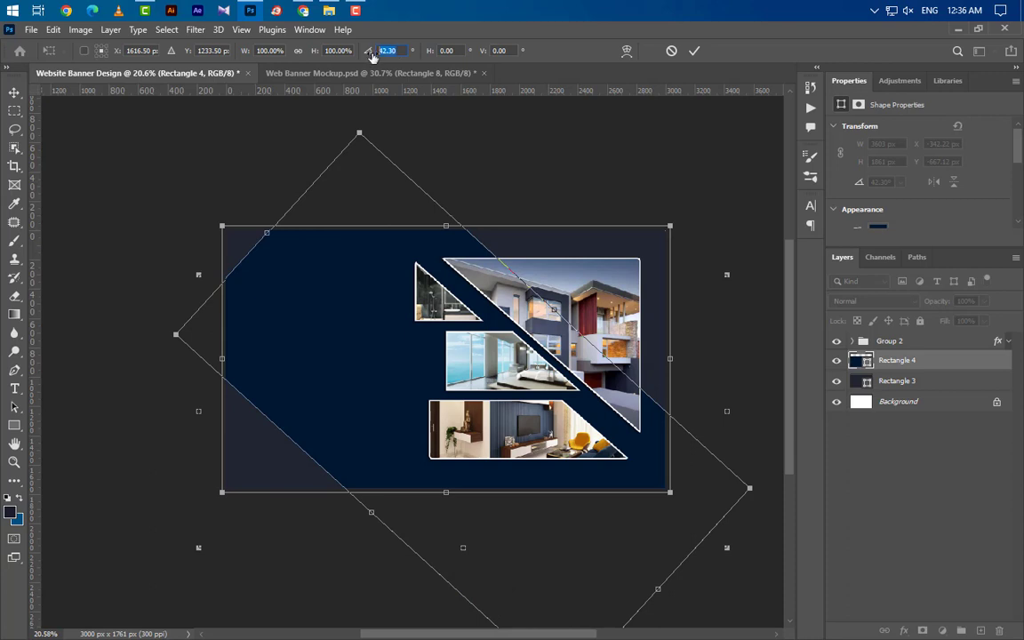
pyautogui.write('41')
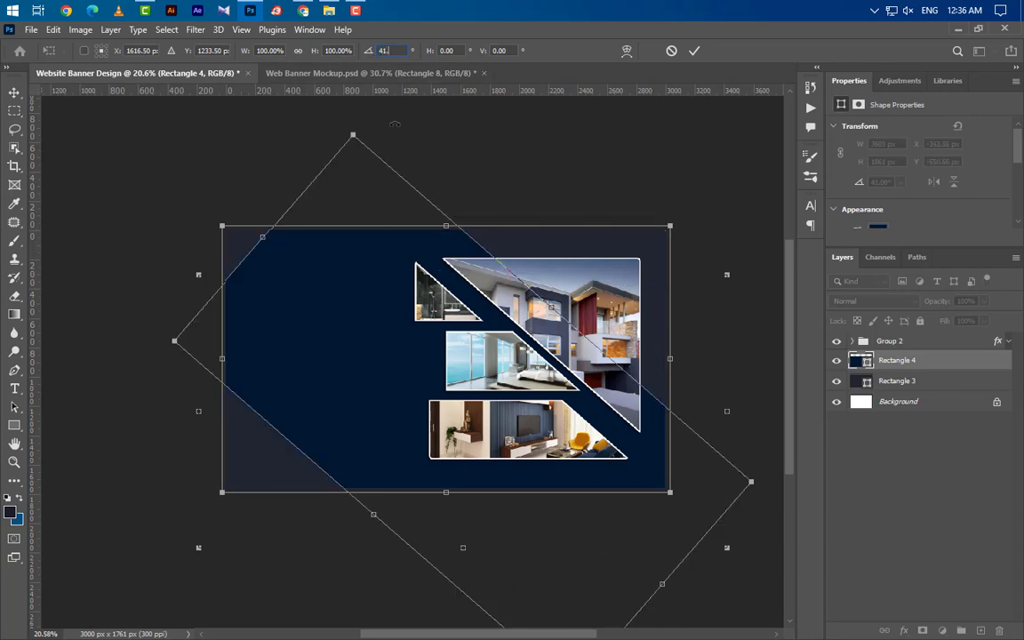
pyautogui.write('.20')
pyautogui.moveTo(471, 336); pyautogui.dragTo(257, 364)
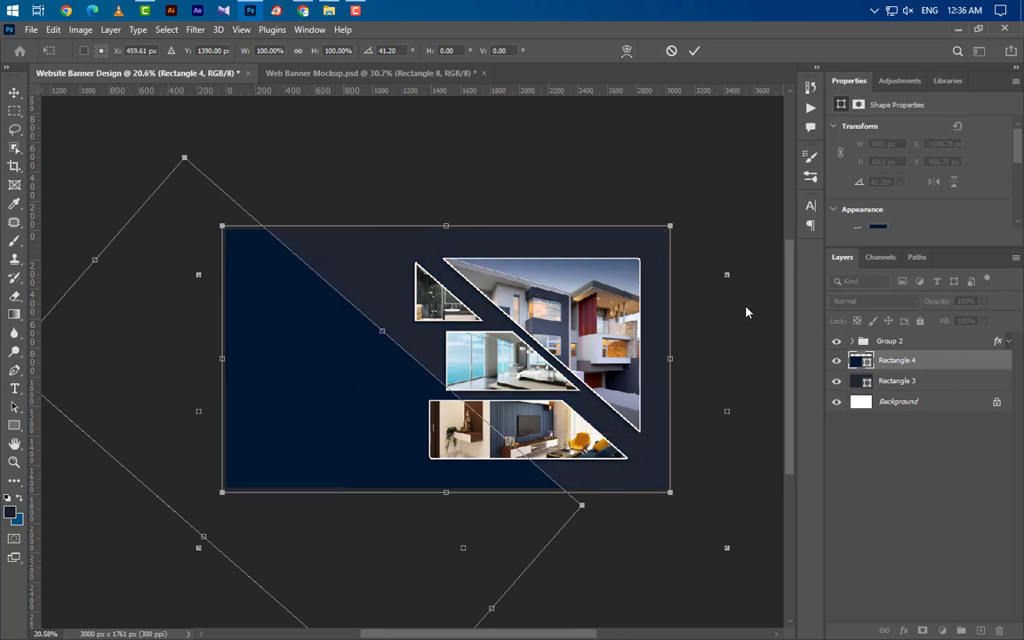
pyautogui.hotkey('shift', 'Left')
pyautogui.hotkey('shift', 'Left')
pyautogui.hotkey('shift', 'Left')
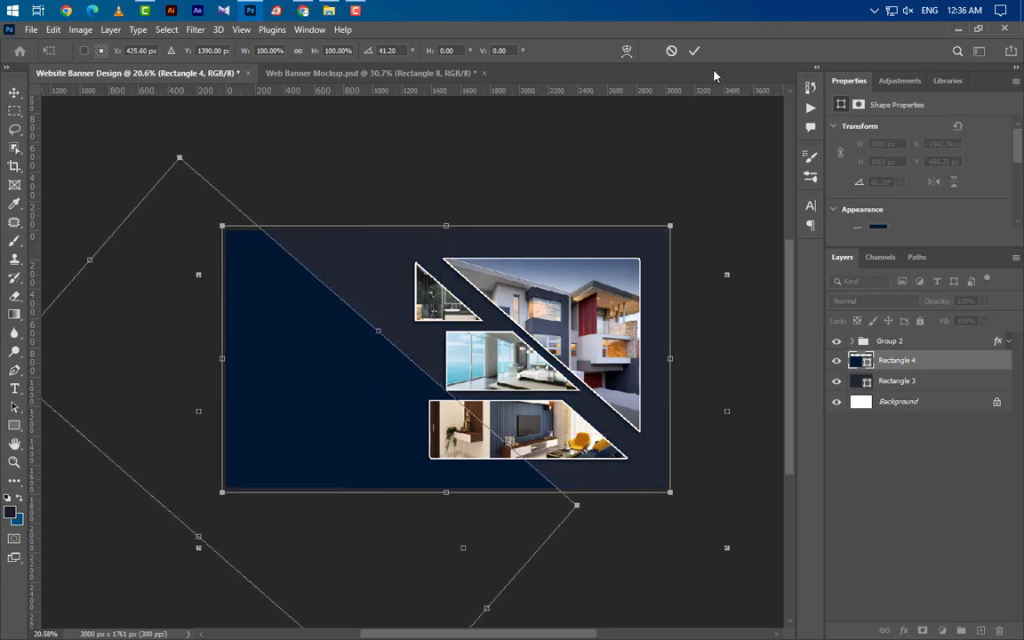
pyautogui.click(694, 52)
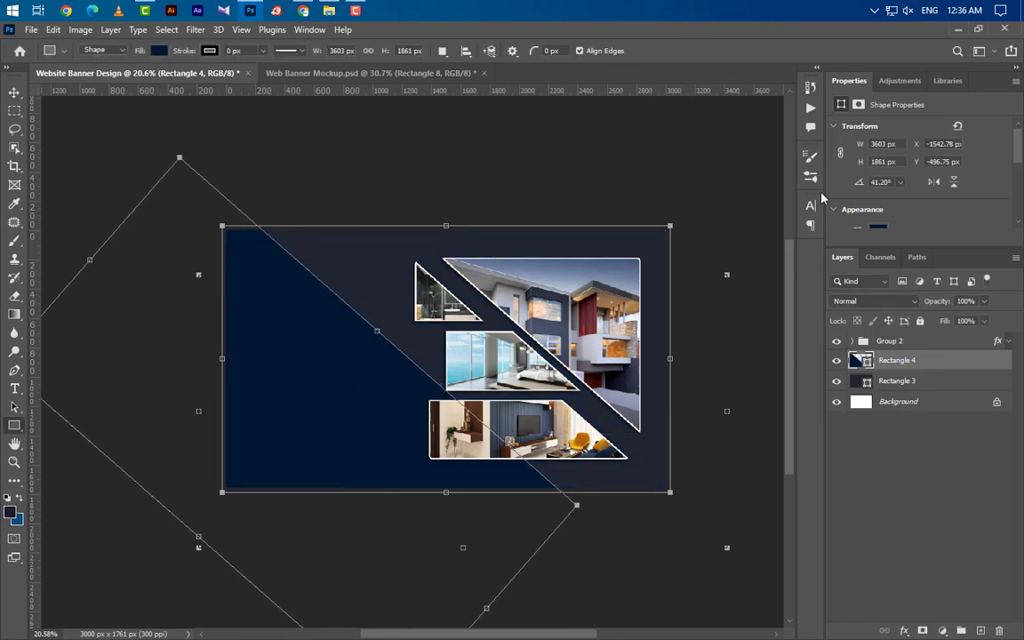
# - Fill the diagonal shape with coral #e27a5f and pick the House photo in File Explorer
pyautogui.doubleClick(866, 362)
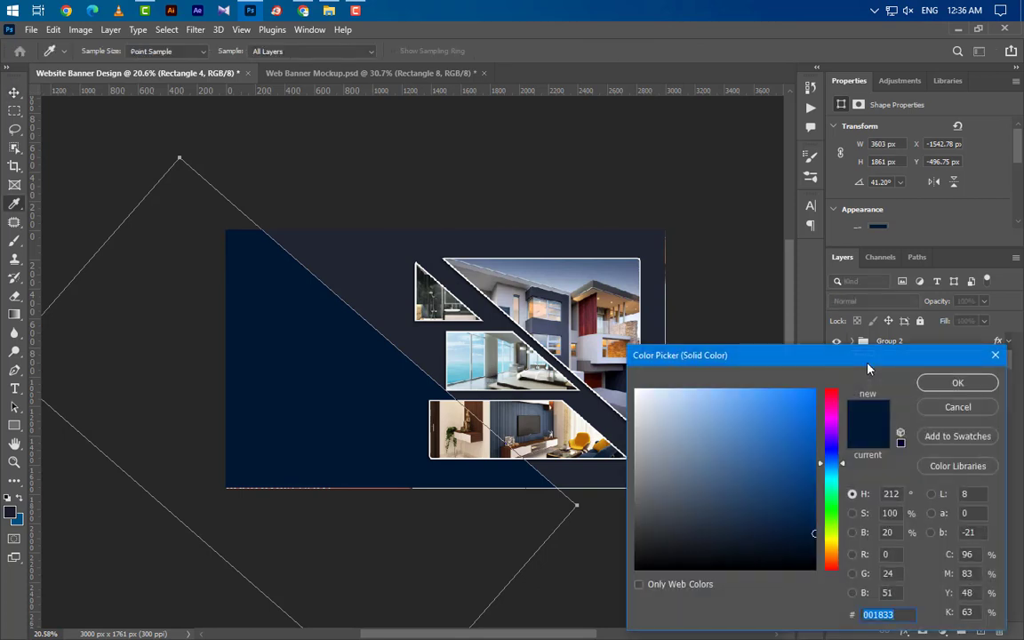
pyautogui.write('e27a5f')
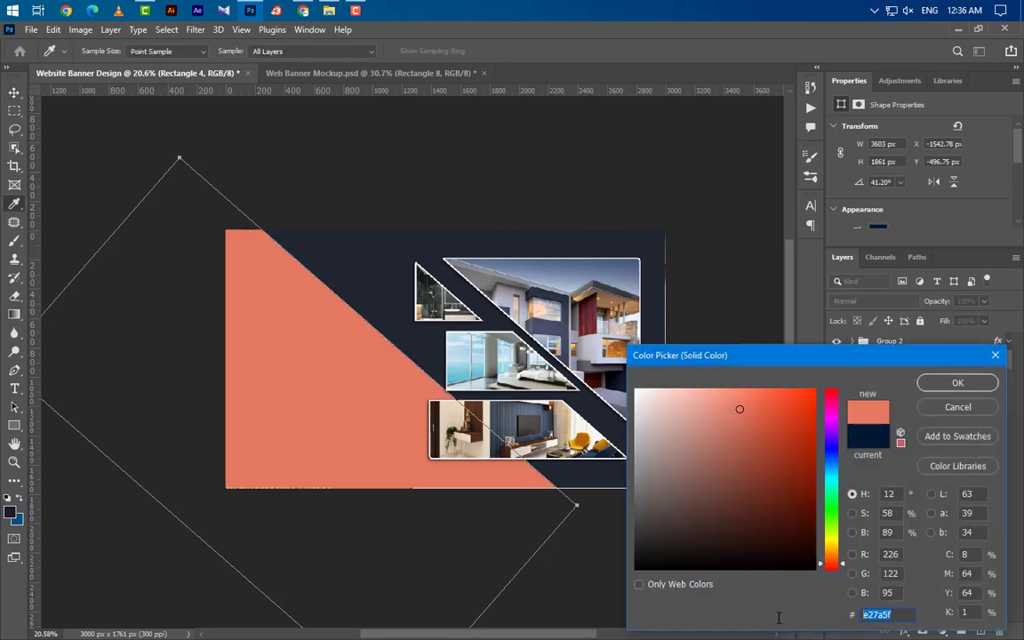
pyautogui.click(957, 383)
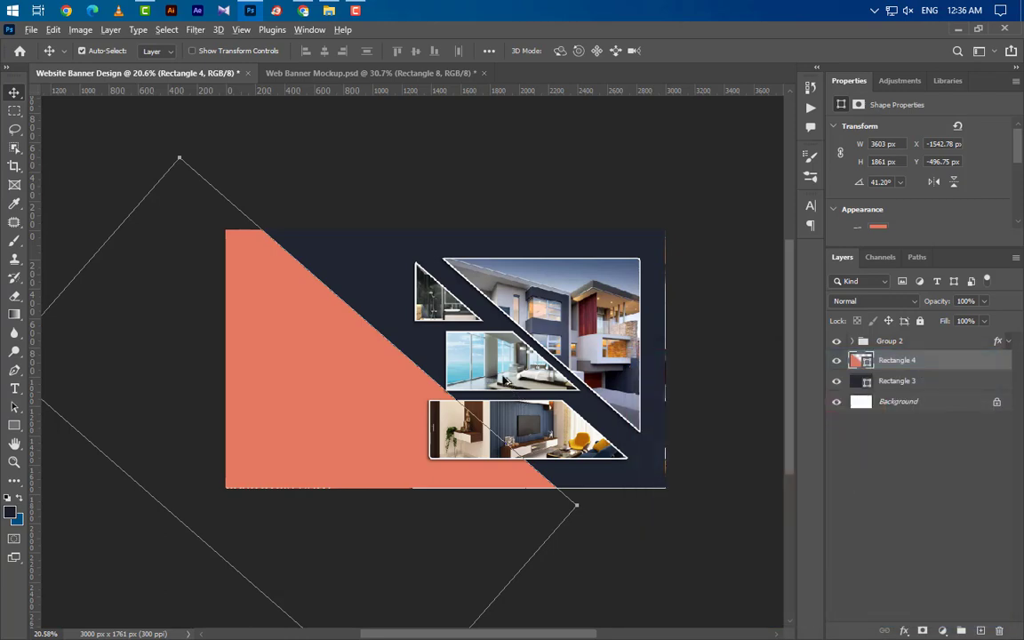
pyautogui.scroll(2, 464, 319)
pyautogui.scroll(2, 464, 318)
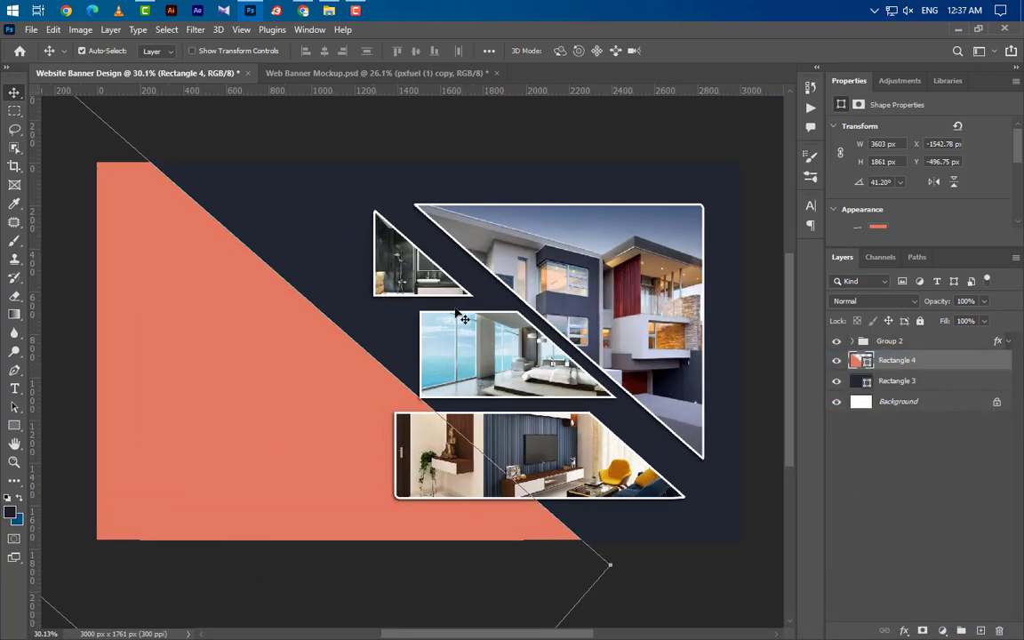
pyautogui.click(958, 32)
pyautogui.click(165, 118)
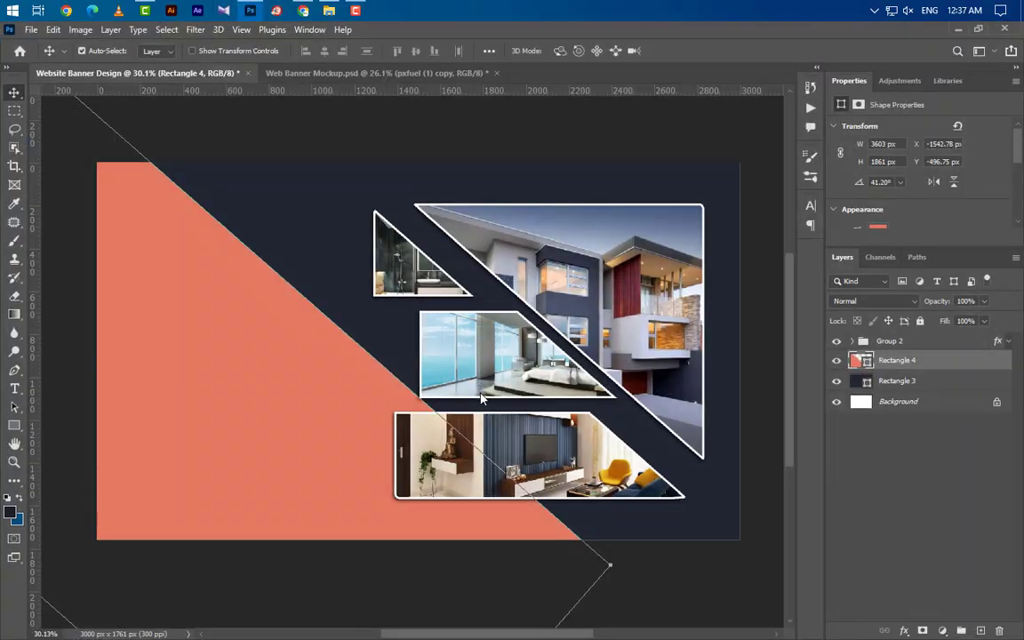
# - Place the House photo stretched over the whole banner in Linear Light blend mode
pyautogui.moveTo(251, 12); pyautogui.dragTo(418, 211)
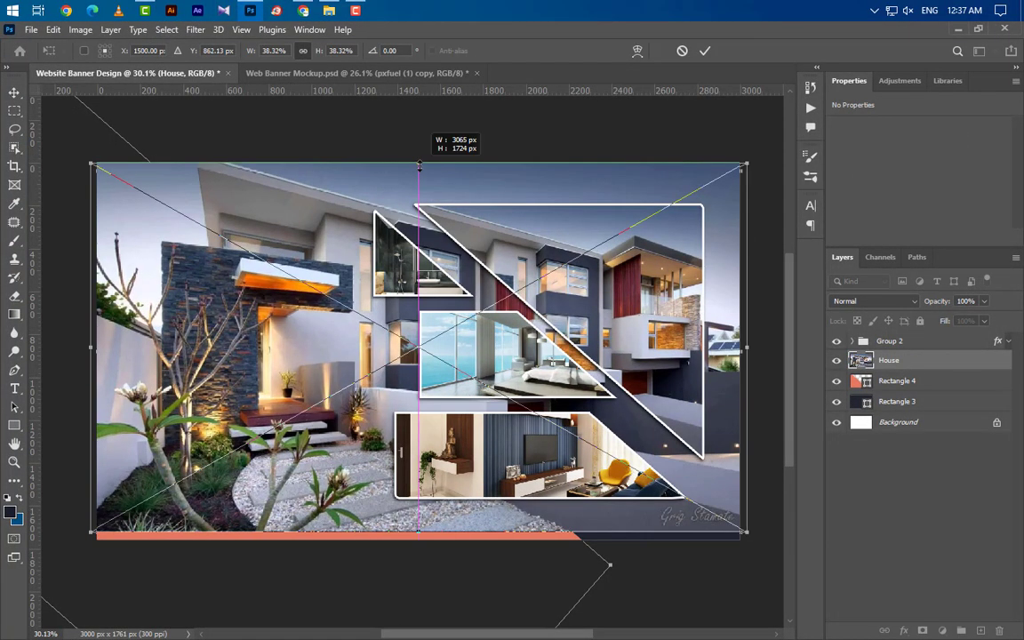
pyautogui.moveTo(418, 171); pyautogui.dragTo(418, 164)
pyautogui.moveTo(416, 530); pyautogui.dragTo(416, 540)
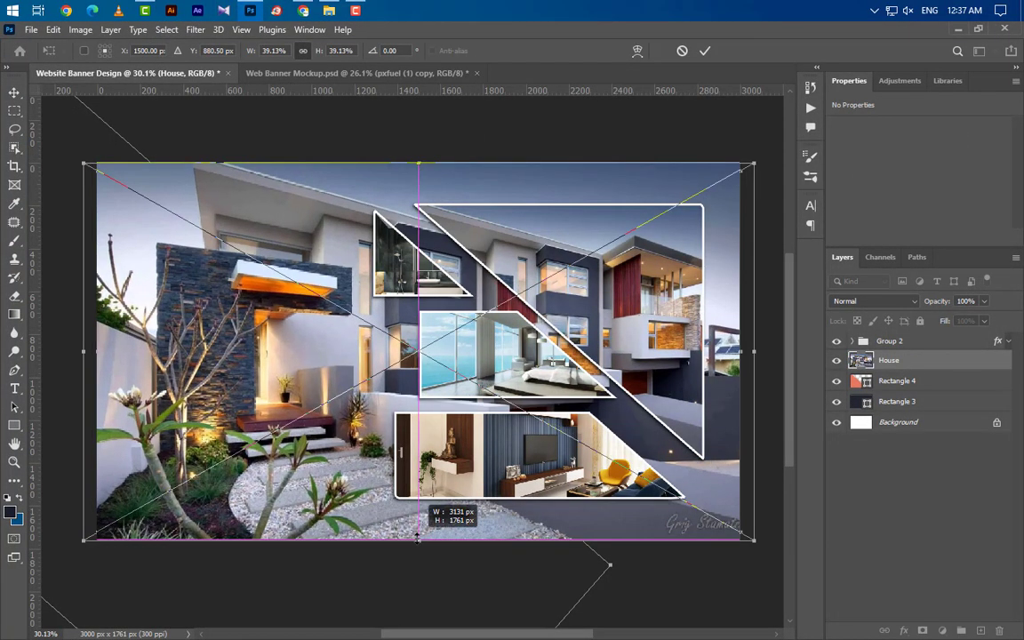
pyautogui.click(703, 51)
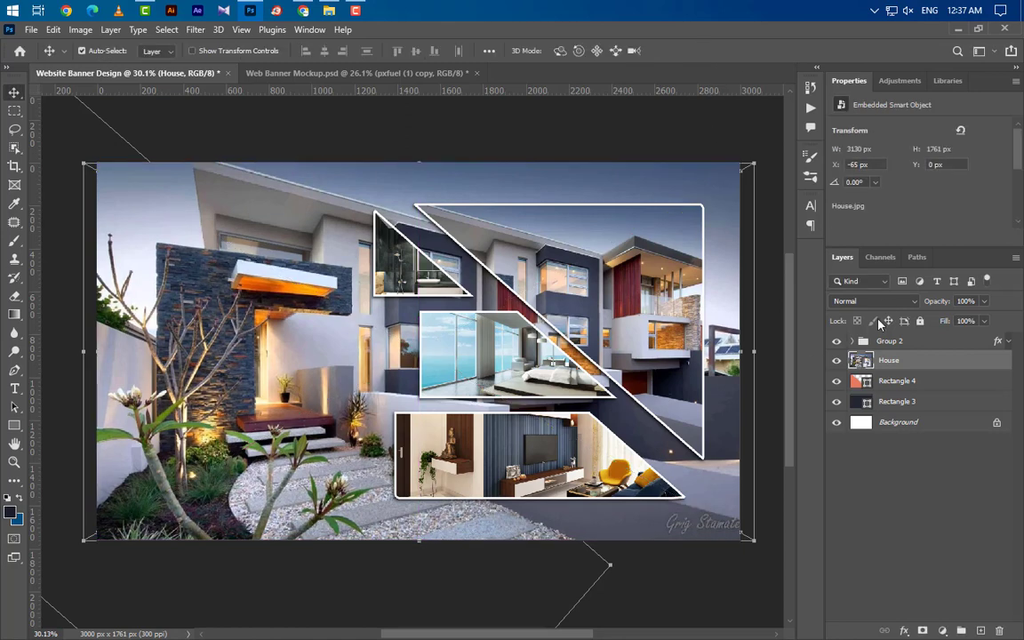
pyautogui.click(870, 301)
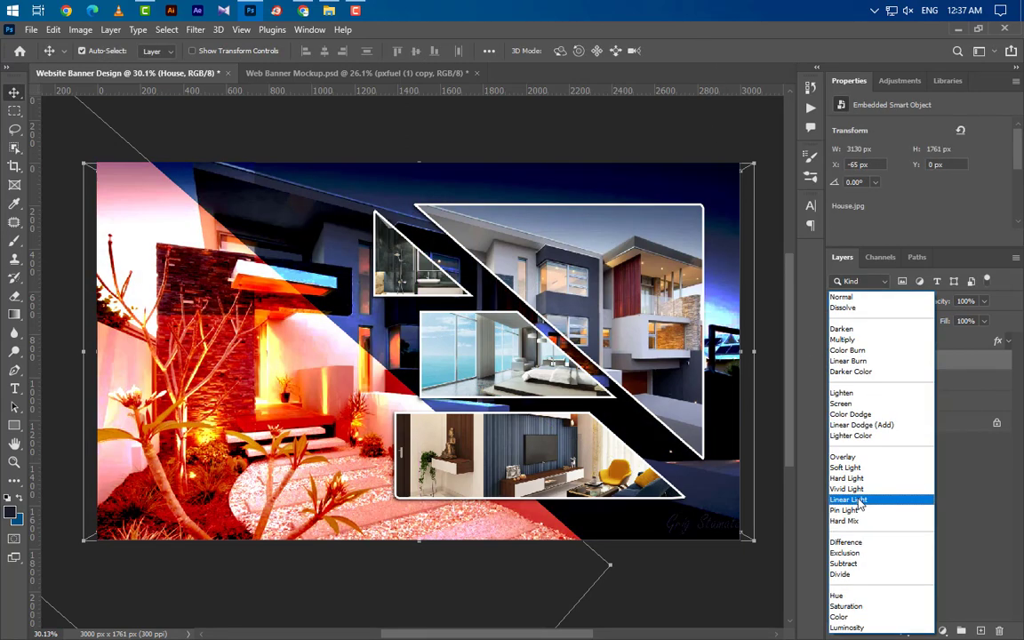
pyautogui.click(851, 500)
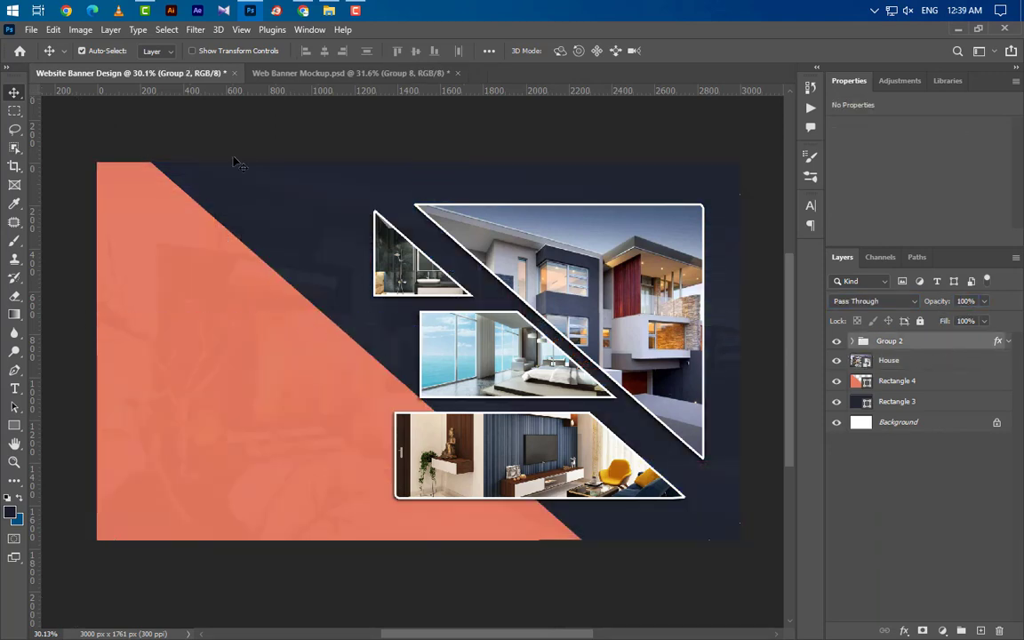
# - Add 150/175 px margin guides and drag the Logo 001 image into the design
pyautogui.click(241, 29)
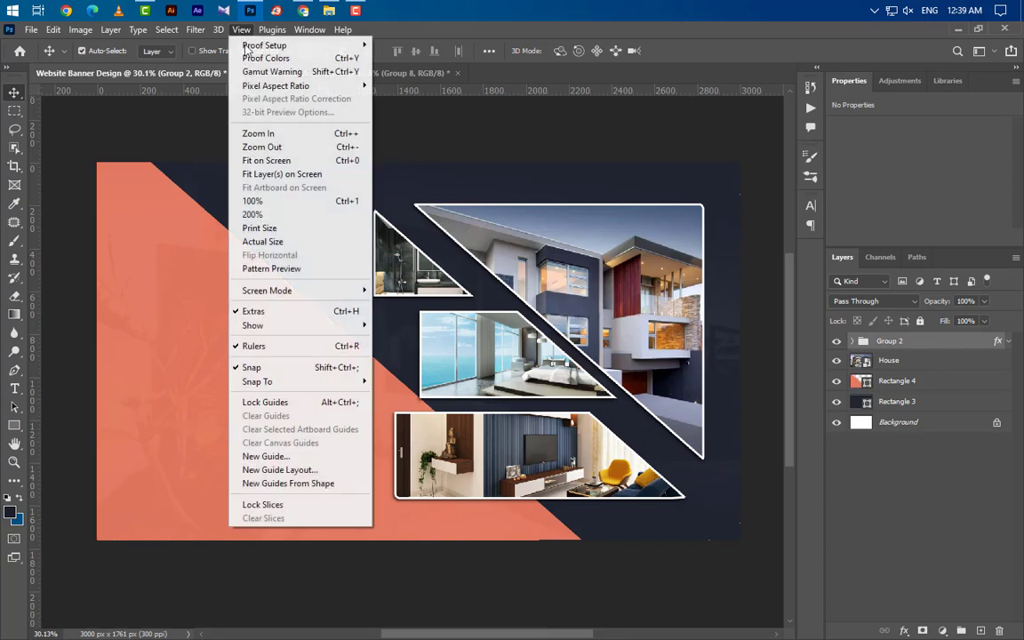
pyautogui.click(322, 471)
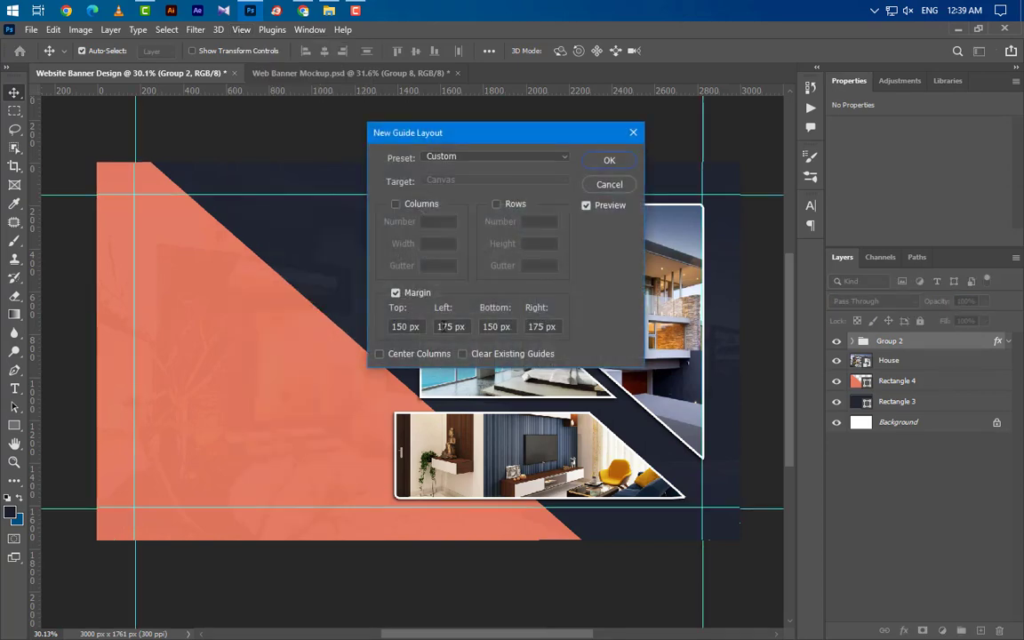
pyautogui.click(605, 161)
pyautogui.click(328, 9)
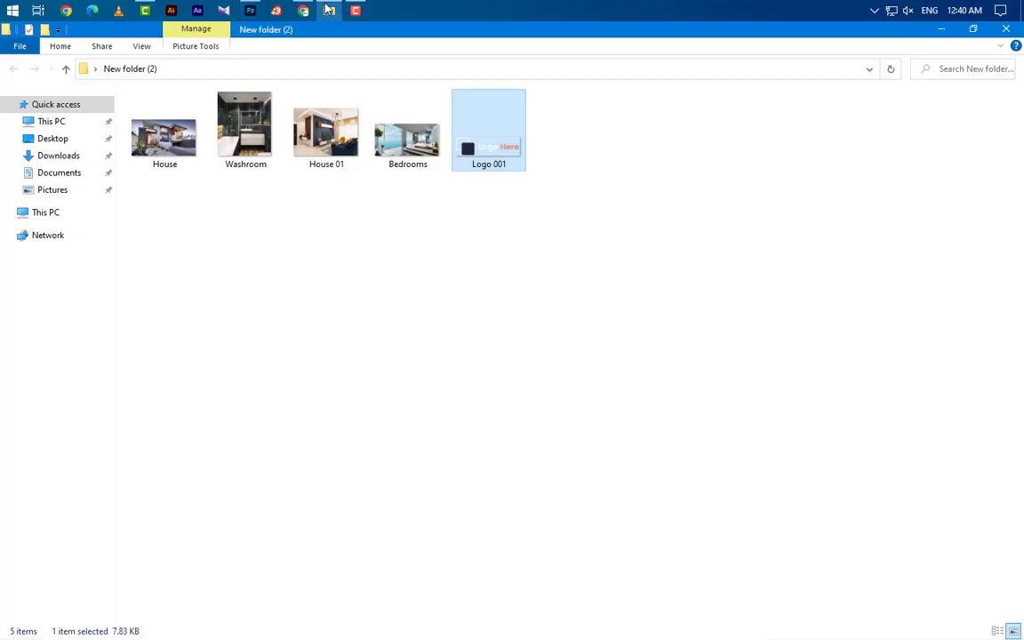
pyautogui.moveTo(484, 141)
pyautogui.mouseDown()
pyautogui.moveTo(258, 12)
pyautogui.moveTo(267, 265)
pyautogui.mouseUp()
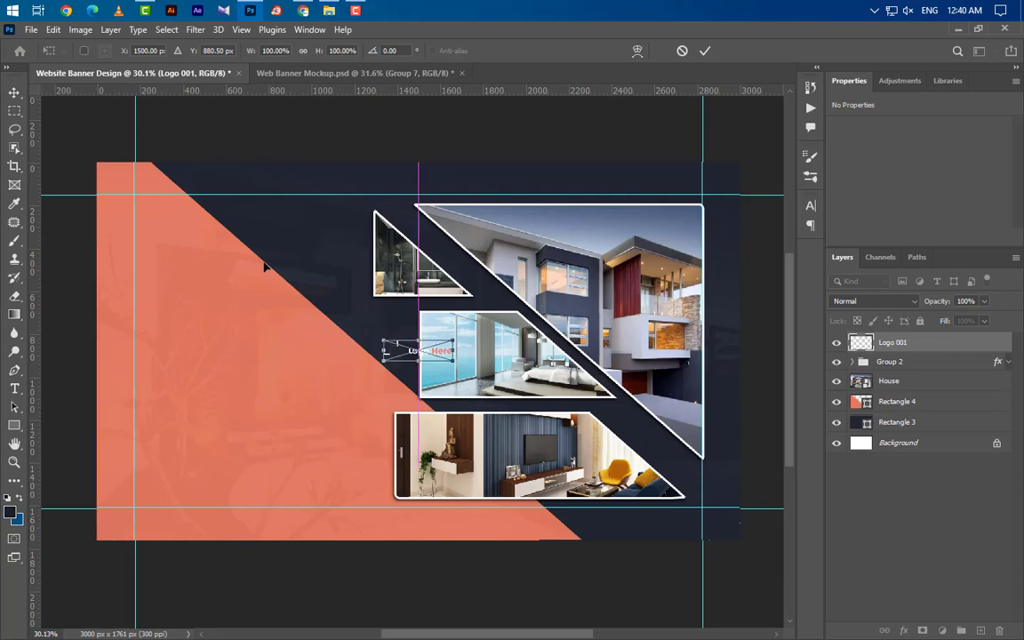
# - Place Logo 001 at 496 × 144 px in the top-left margin corner
pyautogui.moveTo(442, 351); pyautogui.dragTo(194, 211)
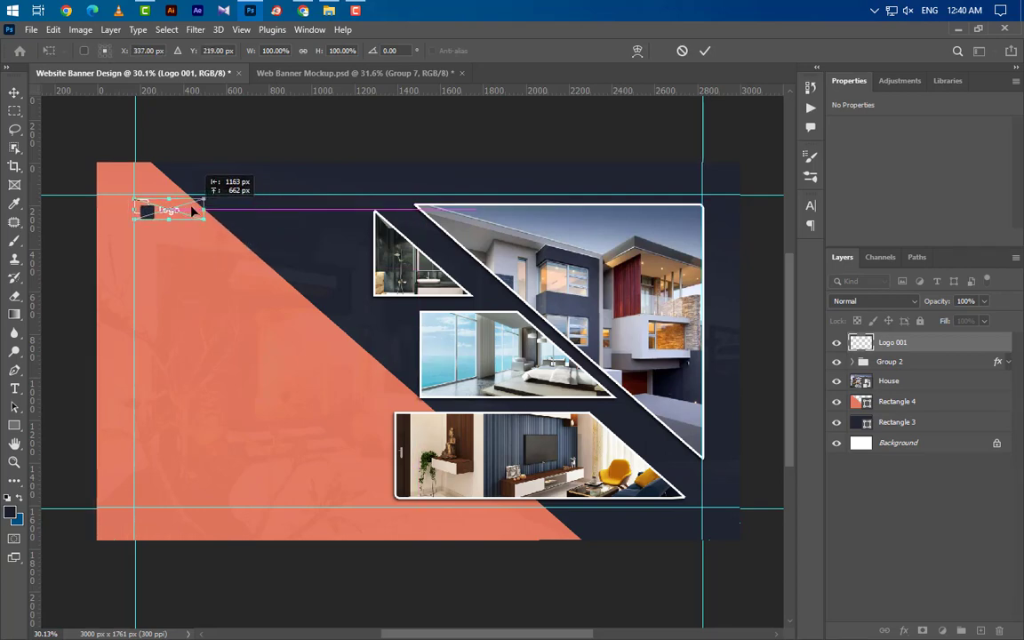
pyautogui.moveTo(194, 210); pyautogui.dragTo(243, 226)
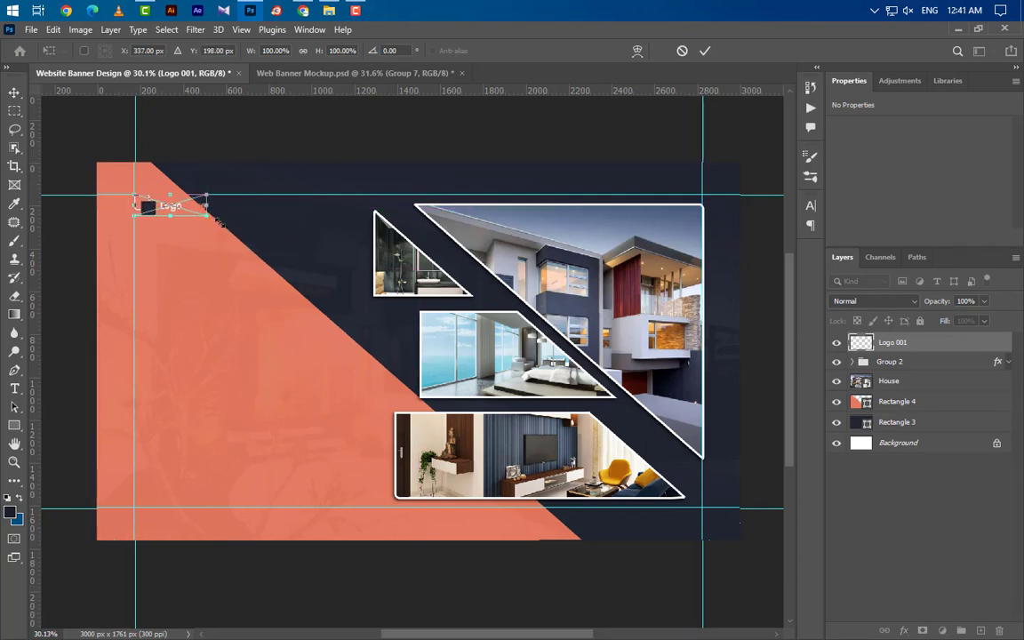
pyautogui.click(706, 50)
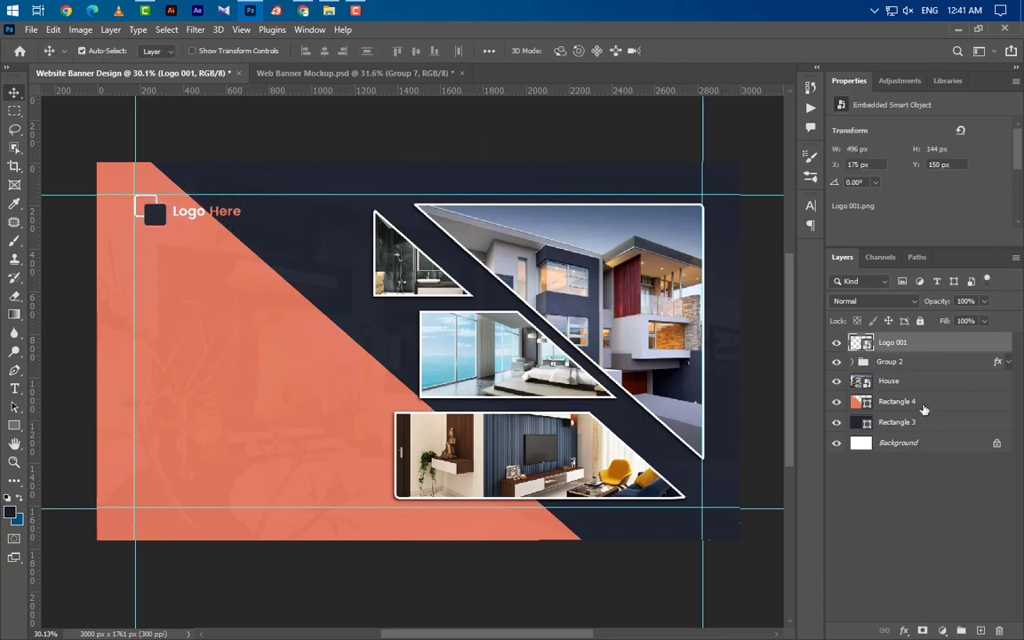
# - Nudge the coral diagonal shape left and add an empty layer above Logo 001
pyautogui.click(924, 408)
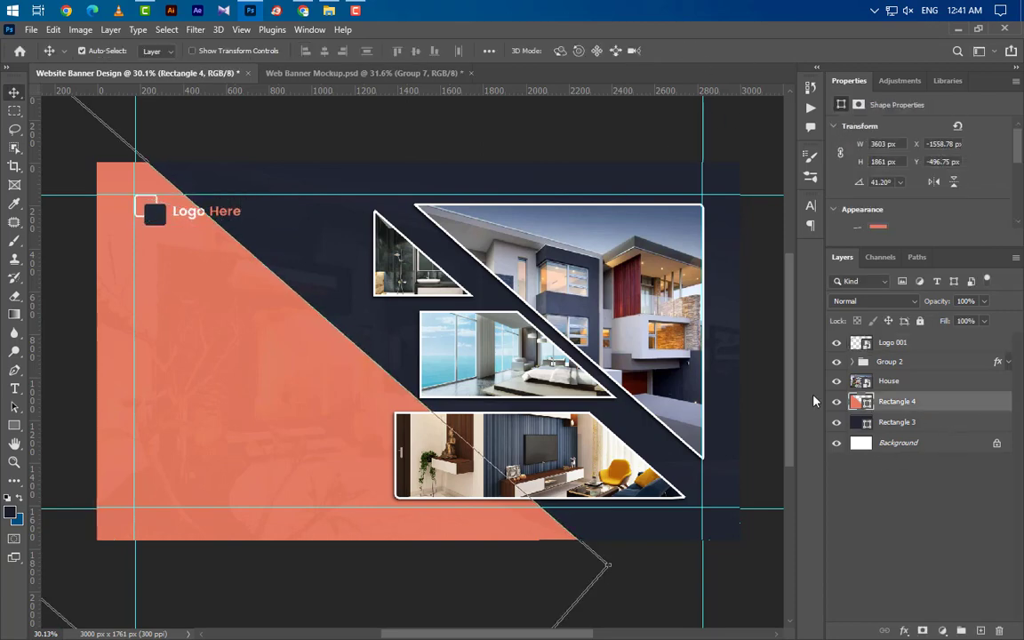
pyautogui.press('Left')
pyautogui.press('Left')
pyautogui.press('Left')
pyautogui.press('Left')
pyautogui.press('Left')
pyautogui.press('Left')
pyautogui.press('Left')
pyautogui.press('Left')
pyautogui.press('Left')
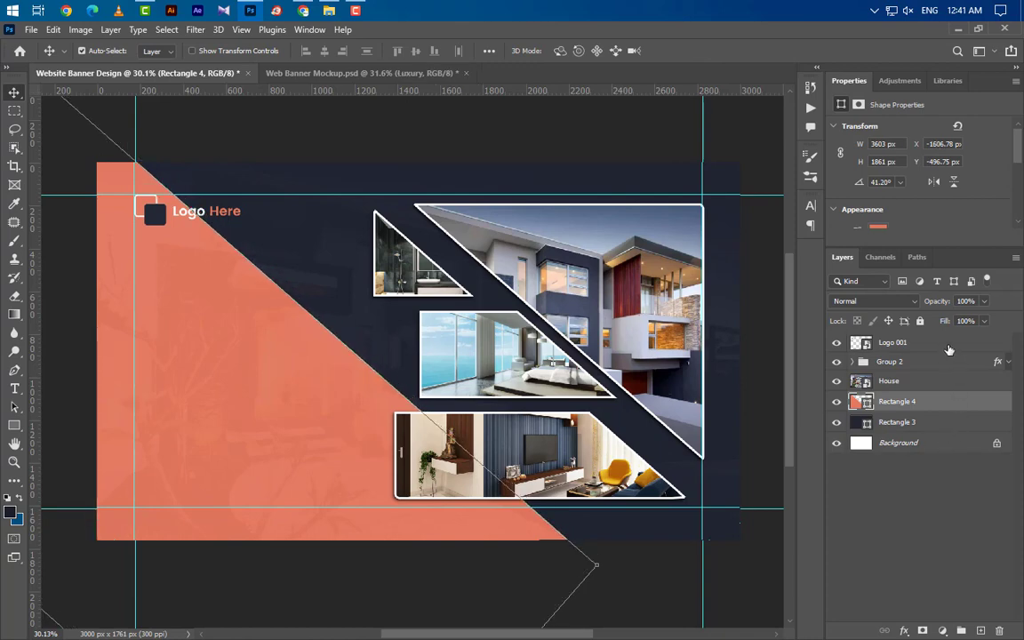
pyautogui.click(948, 346)
pyautogui.click(981, 630)
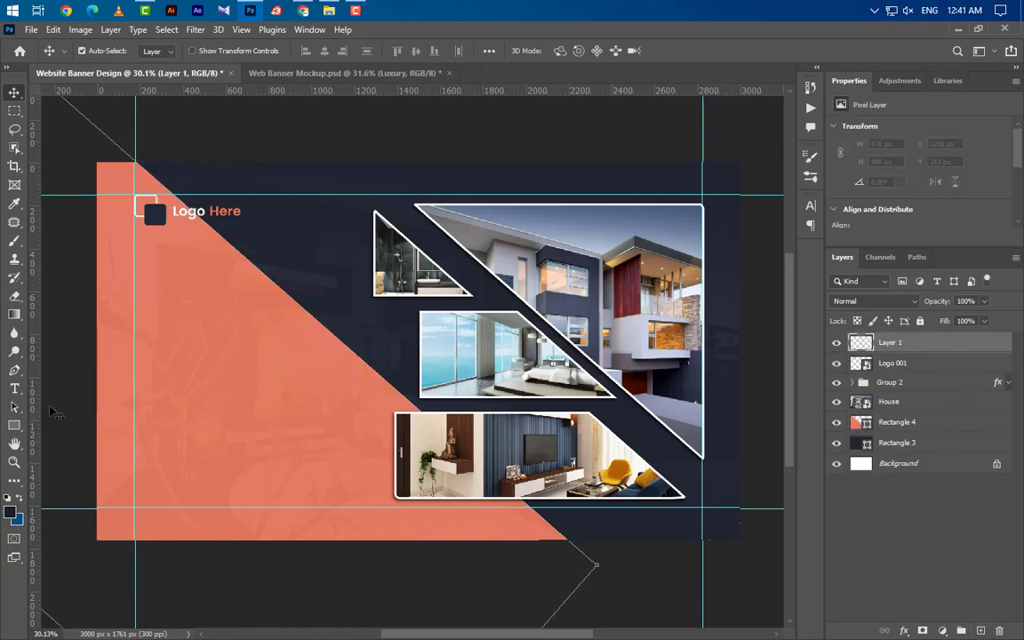
# - Add a 'Luxury' text line on the coral area below the logo
pyautogui.click(14, 389)
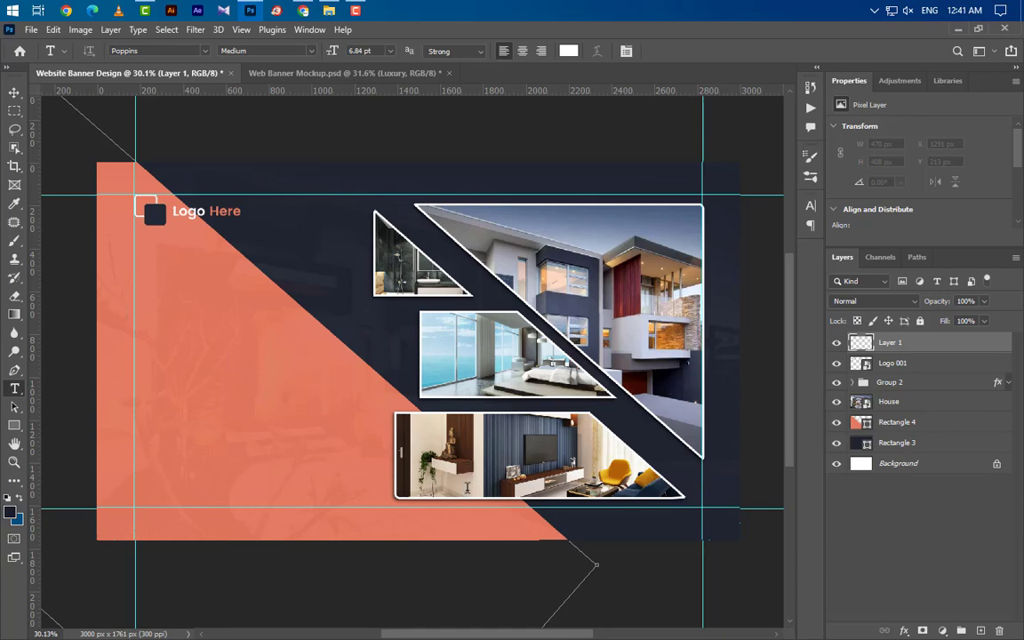
pyautogui.click(135, 313)
pyautogui.press('BackSpace')
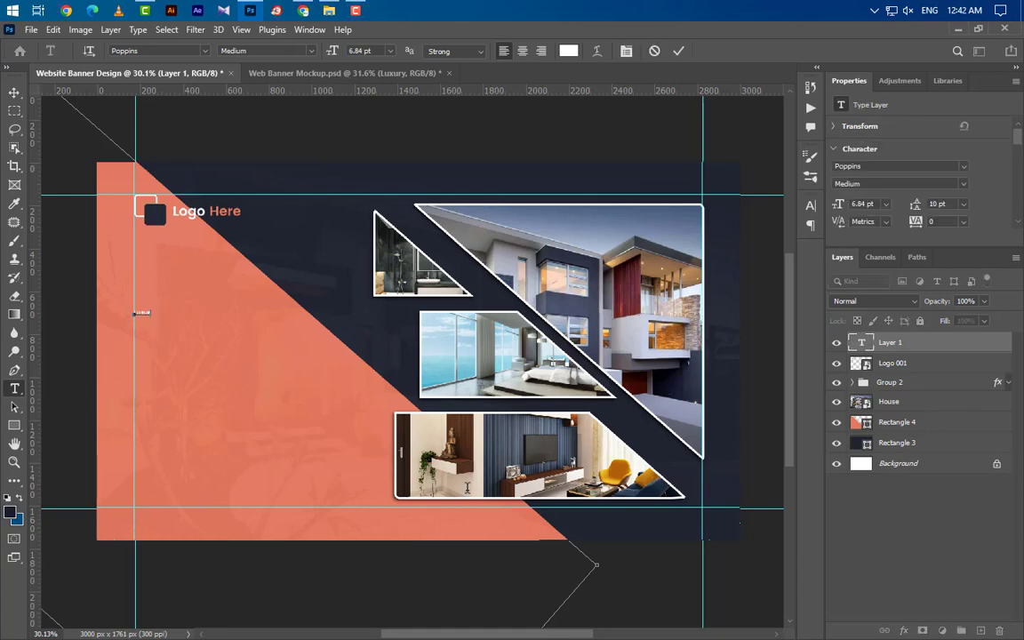
pyautogui.click(679, 51)
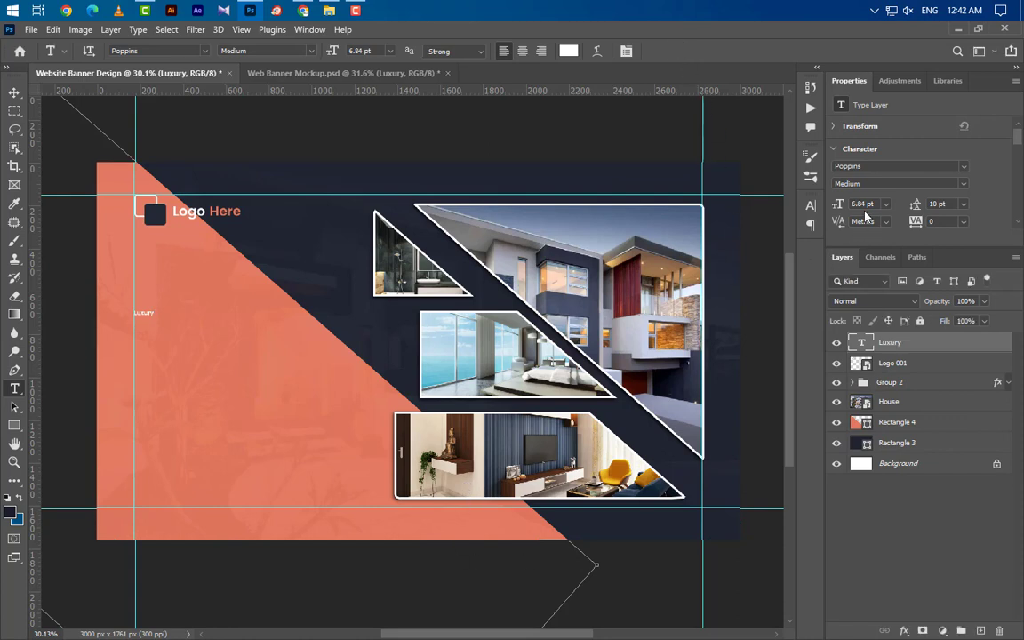
# - Set the Luxury text to 48 pt Poppins Medium
pyautogui.click(834, 205)
pyautogui.write('48')
pyautogui.press('Return')
pyautogui.click(964, 184)
pyautogui.click(867, 214)
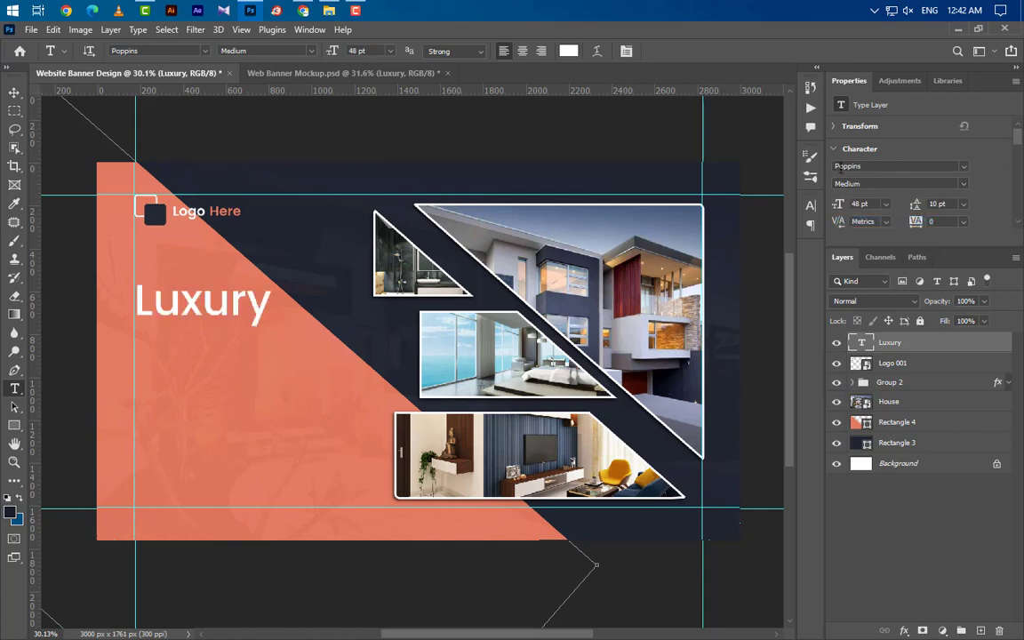
pyautogui.click(867, 166)
pyautogui.click(14, 92)
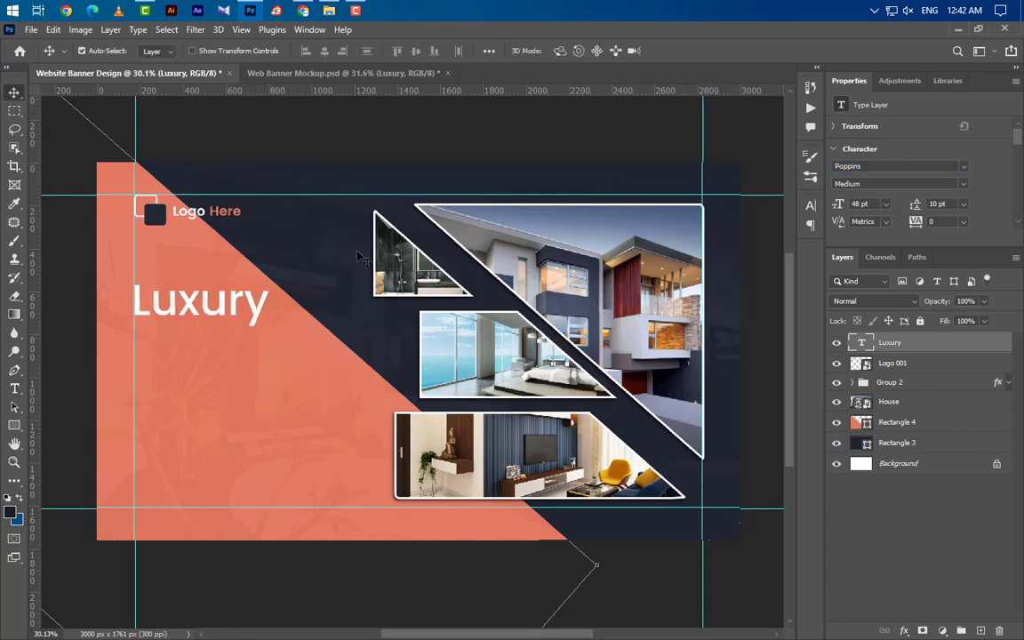
# - Add a 'House' text line beneath Luxury, set to 77.5 pt bold Poppins
pyautogui.click(14, 388)
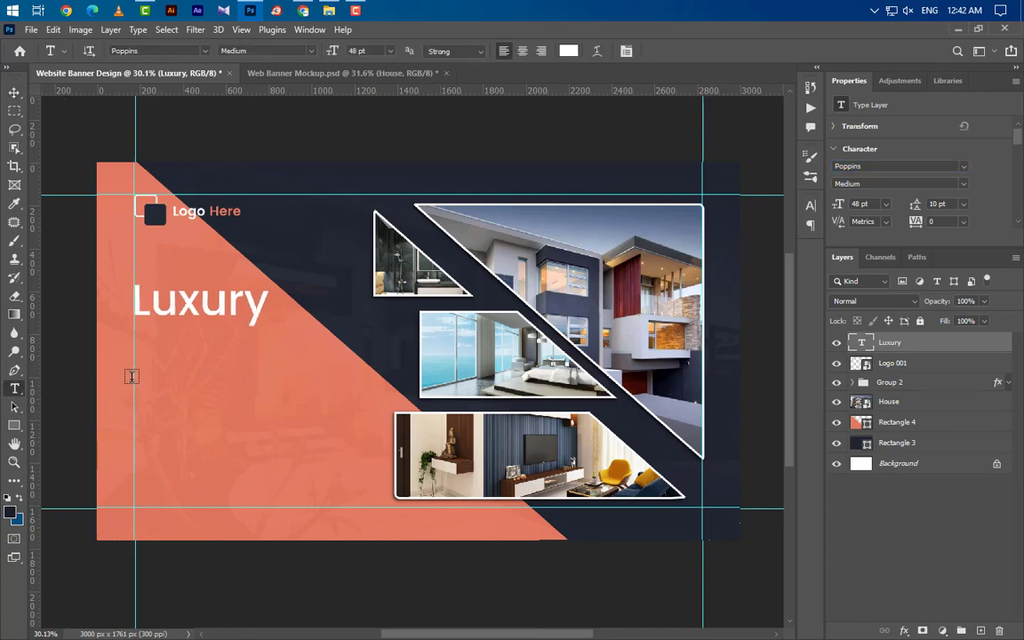
pyautogui.click(135, 377)
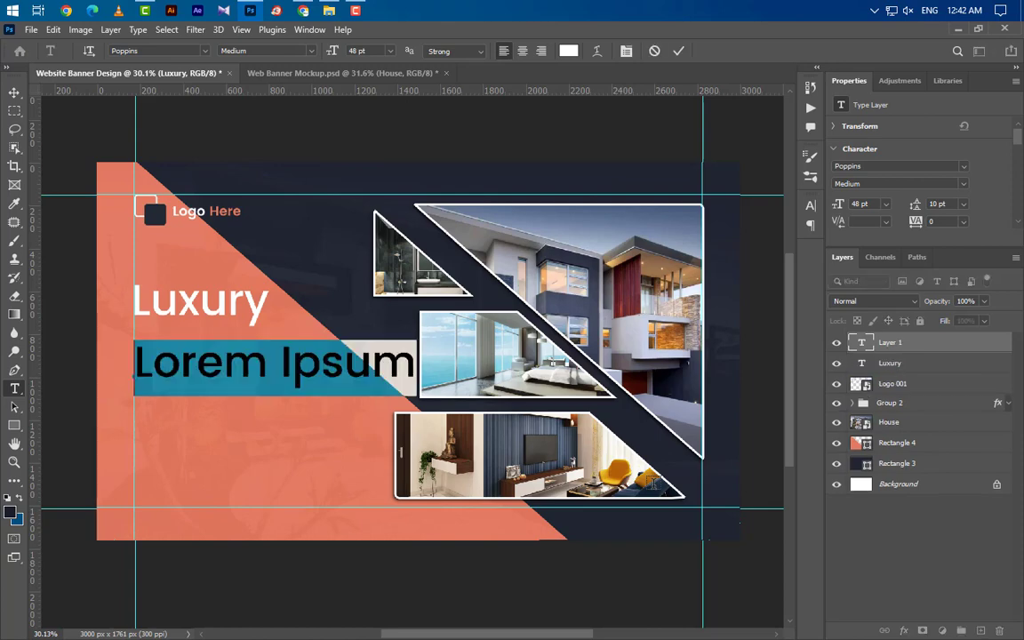
pyautogui.write('House')
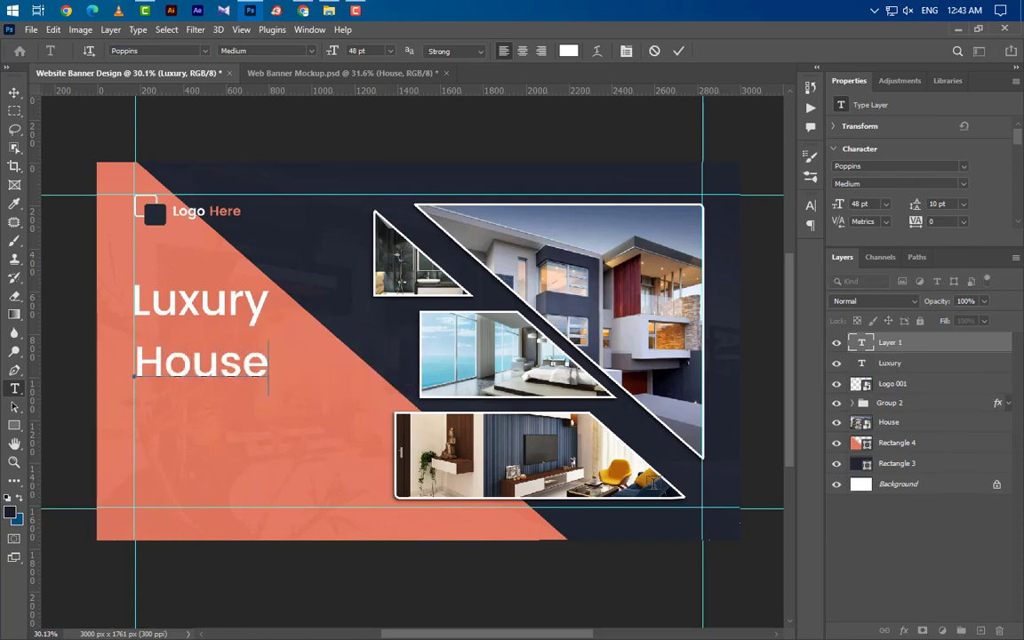
pyautogui.click(678, 51)
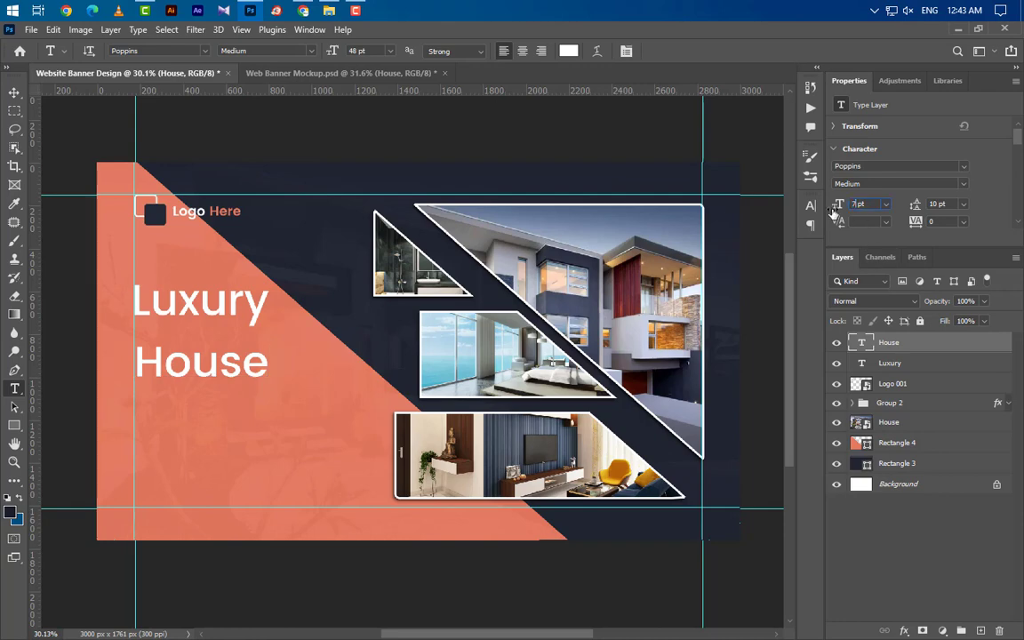
pyautogui.write('77.5')
pyautogui.press('Return')
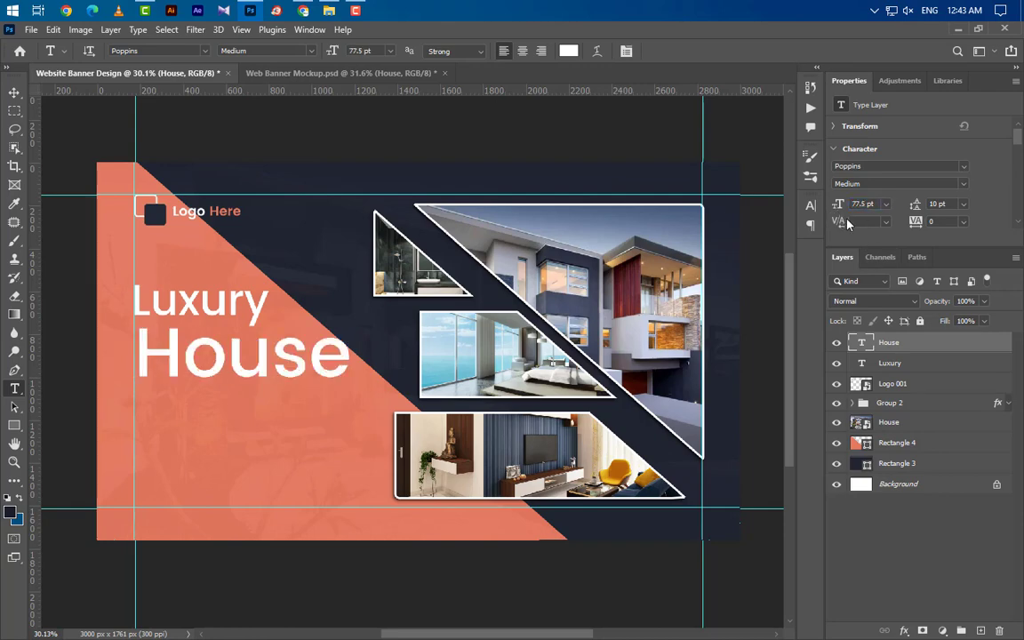
pyautogui.click(964, 184)
pyautogui.click(782, 233)
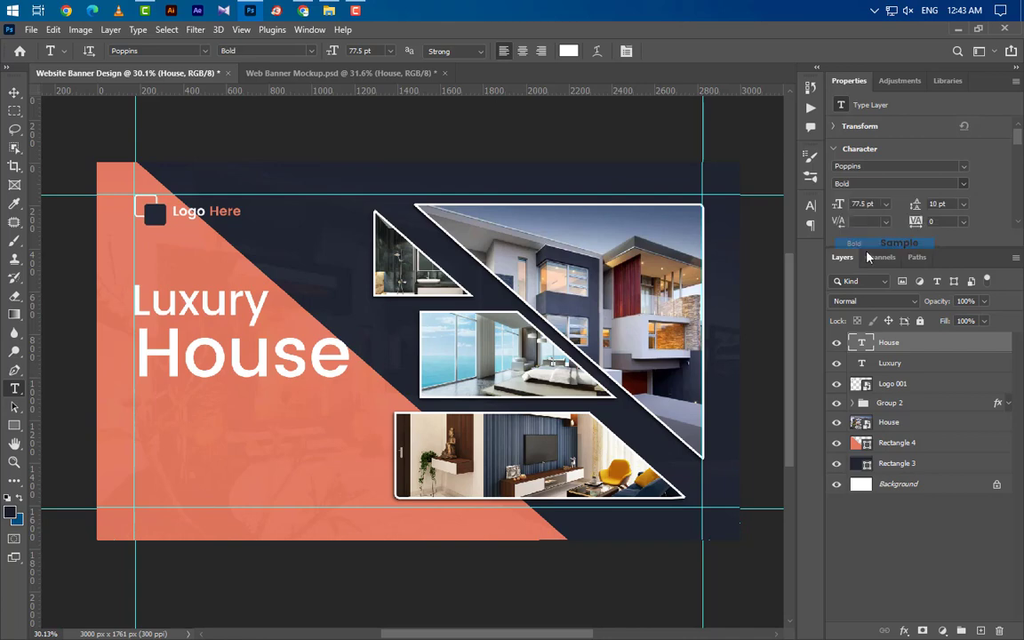
# - Switch the House text to All Caps and colour it dark navy #181b24
pyautogui.click(809, 207)
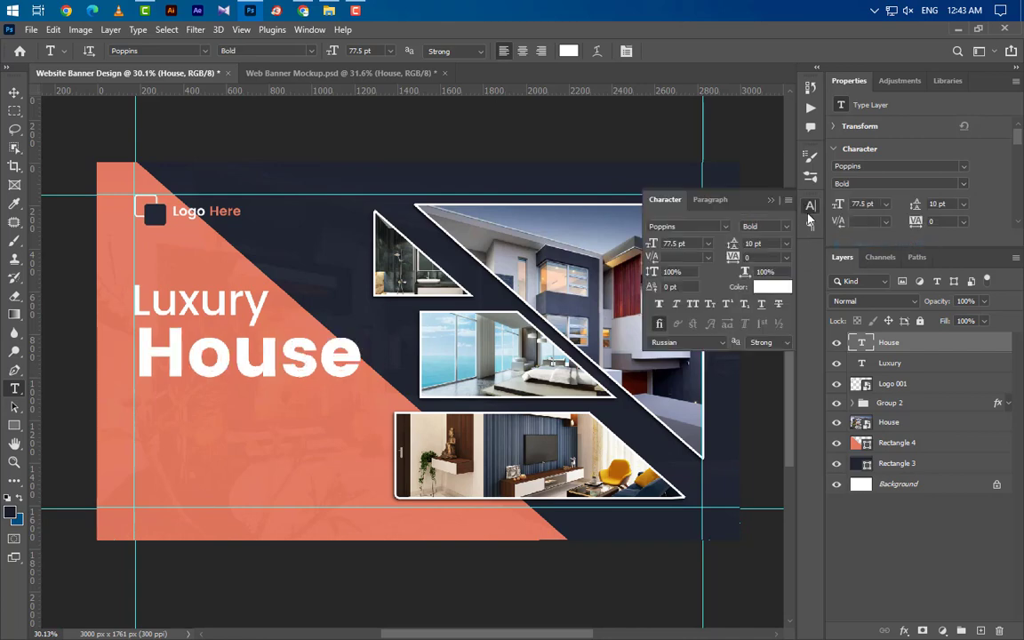
pyautogui.click(692, 303)
pyautogui.click(772, 286)
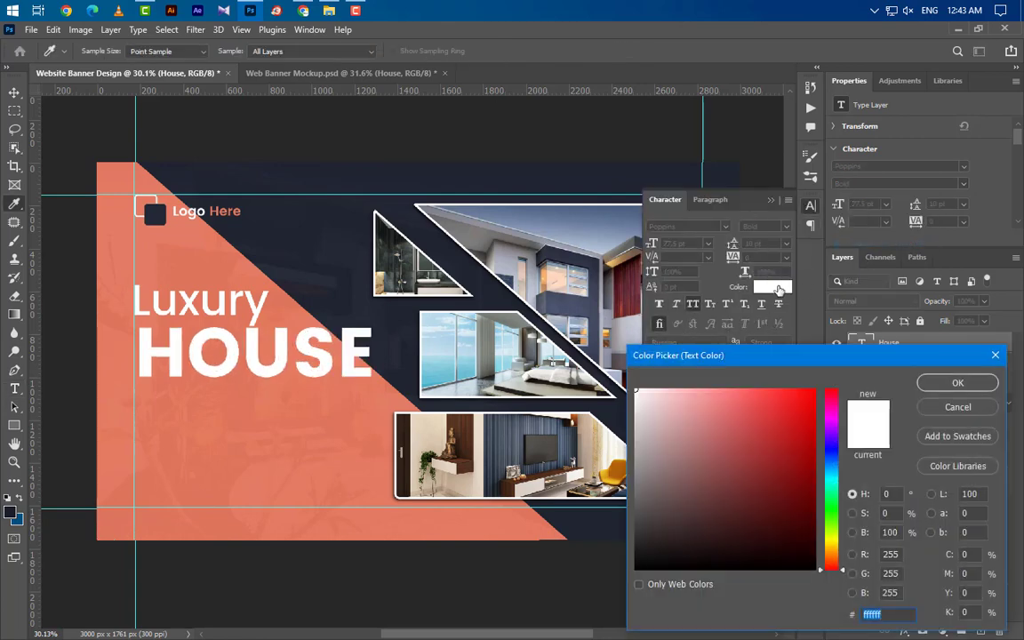
pyautogui.write('181b24')
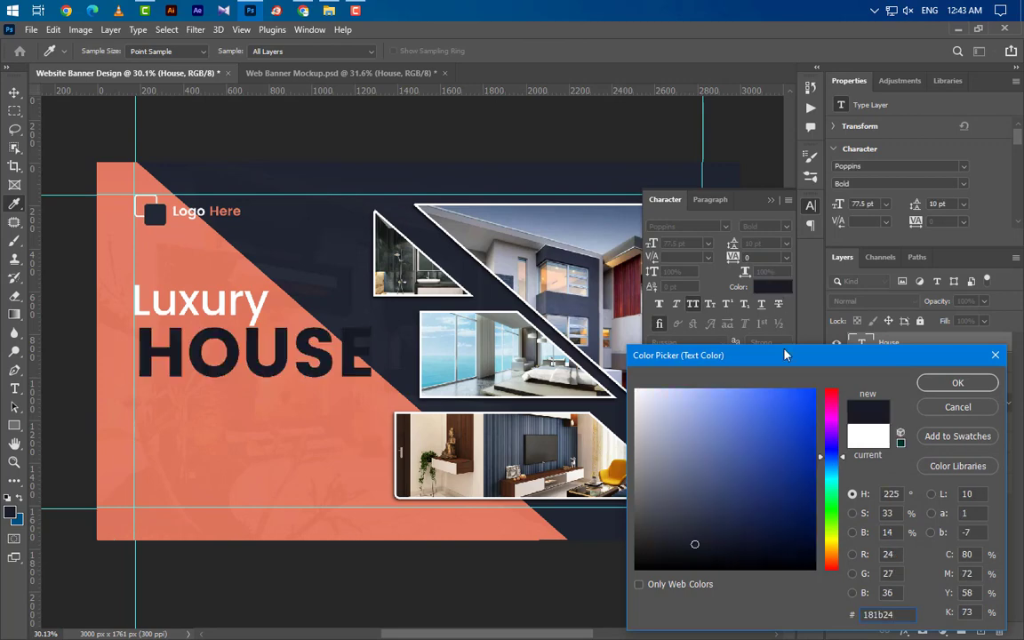
pyautogui.click(956, 384)
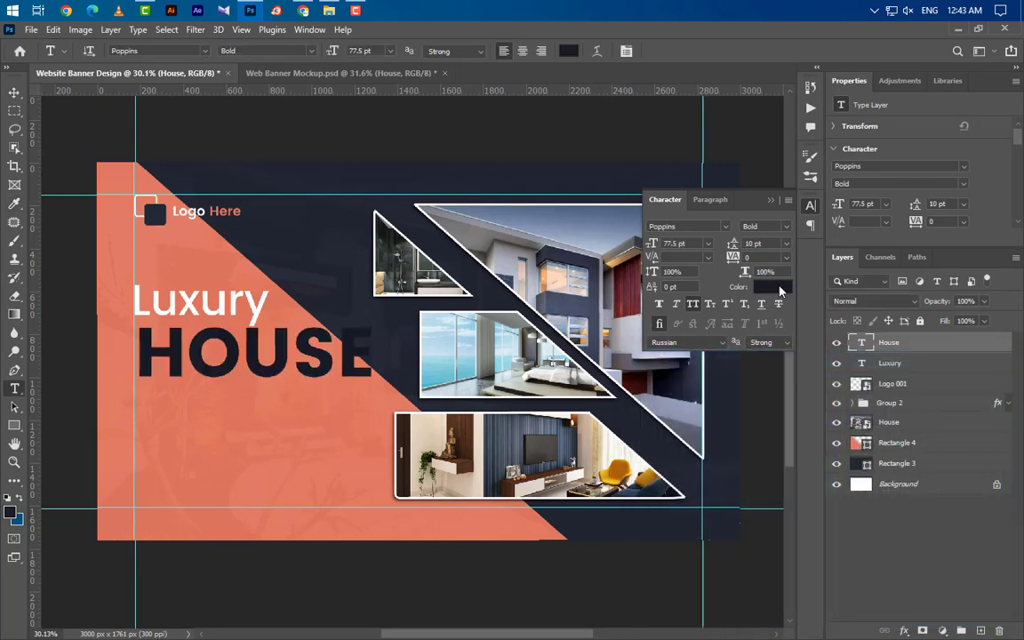
pyautogui.click(769, 201)
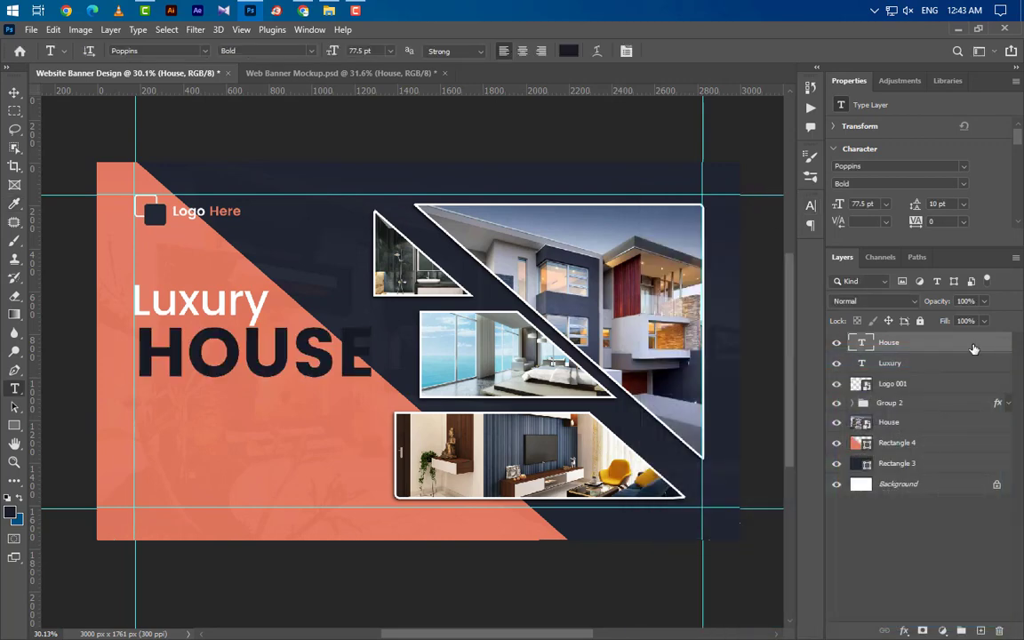
# - Give the HOUSE layer a 5 px white stroke positioned Inside
pyautogui.doubleClick(973, 348)
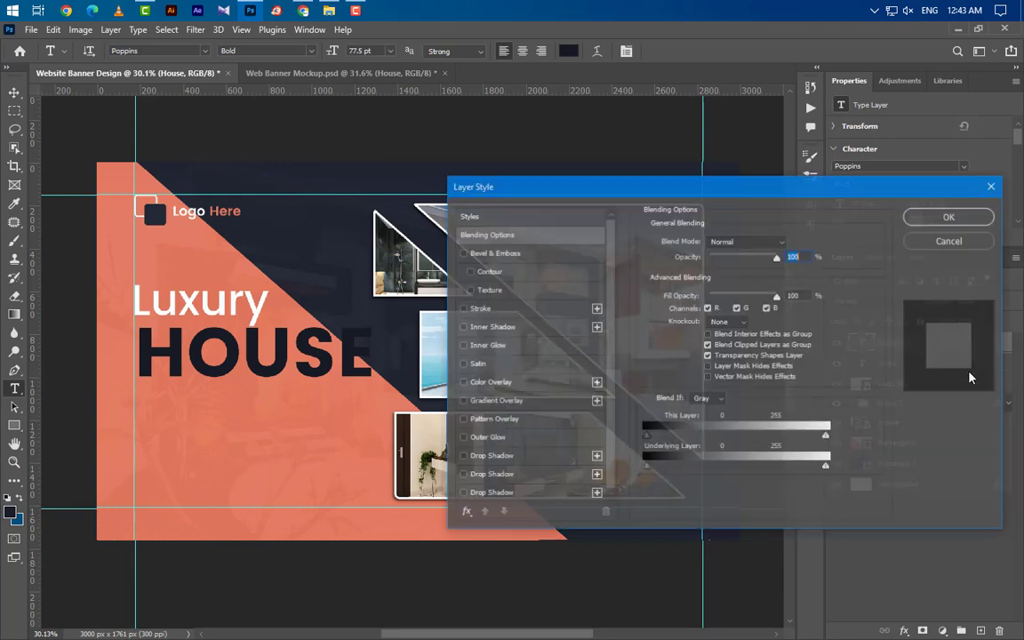
pyautogui.click(533, 309)
pyautogui.doubleClick(769, 241)
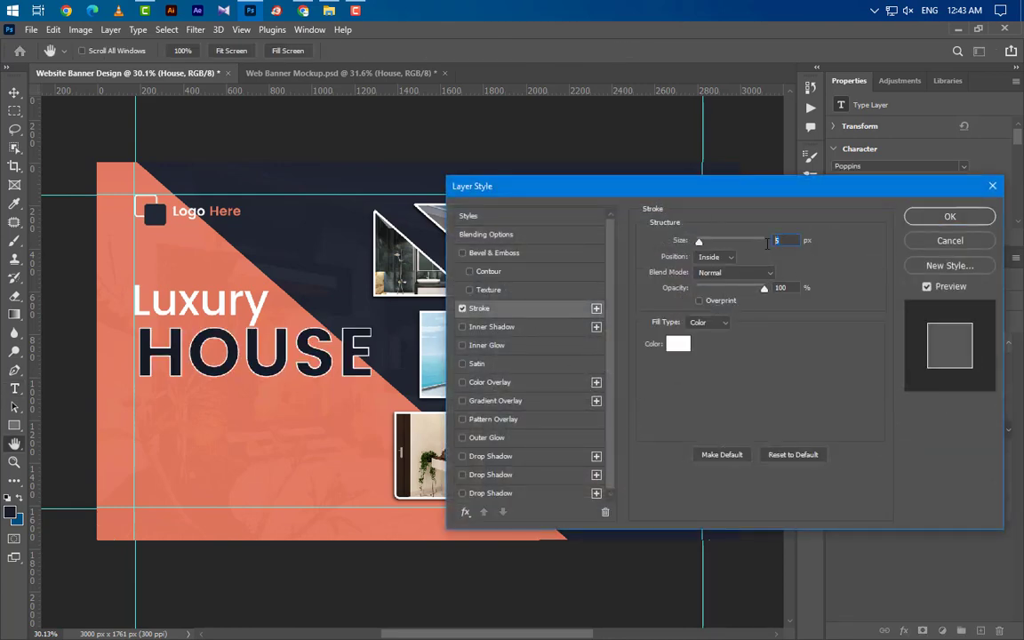
pyautogui.click(708, 259)
pyautogui.click(710, 269)
pyautogui.click(678, 344)
pyautogui.click(948, 389)
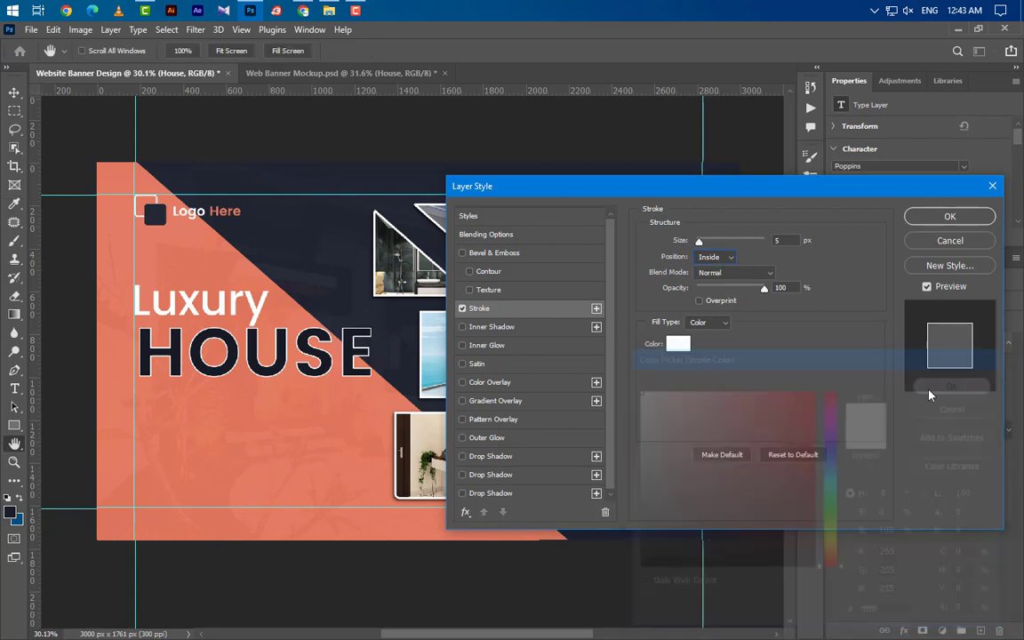
# - Add two drop shadows to HOUSE, adjusting their opacity, distance and spread
pyautogui.click(535, 457)
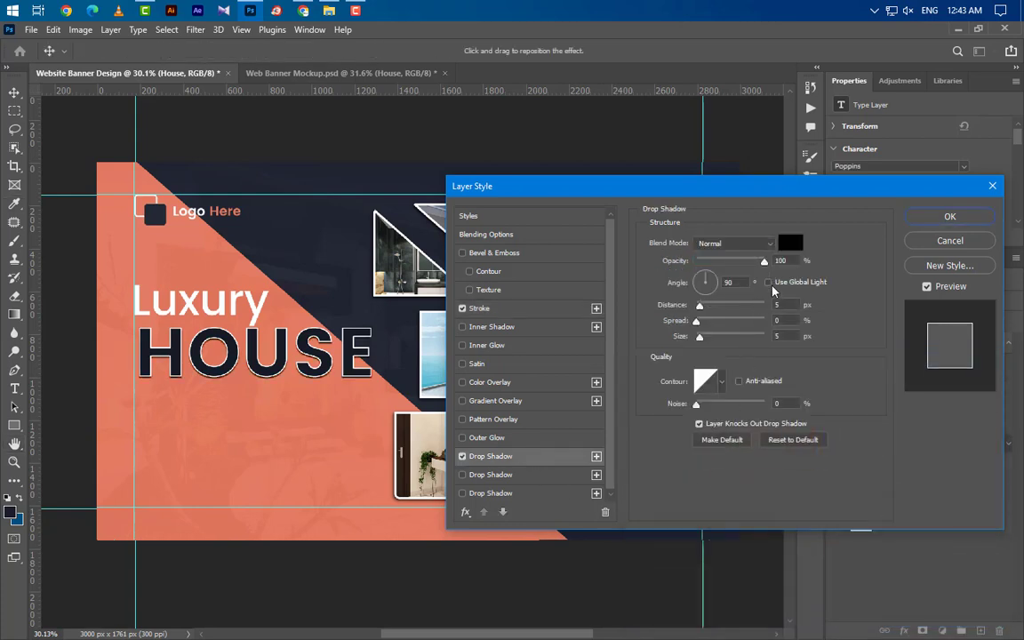
pyautogui.doubleClick(782, 261)
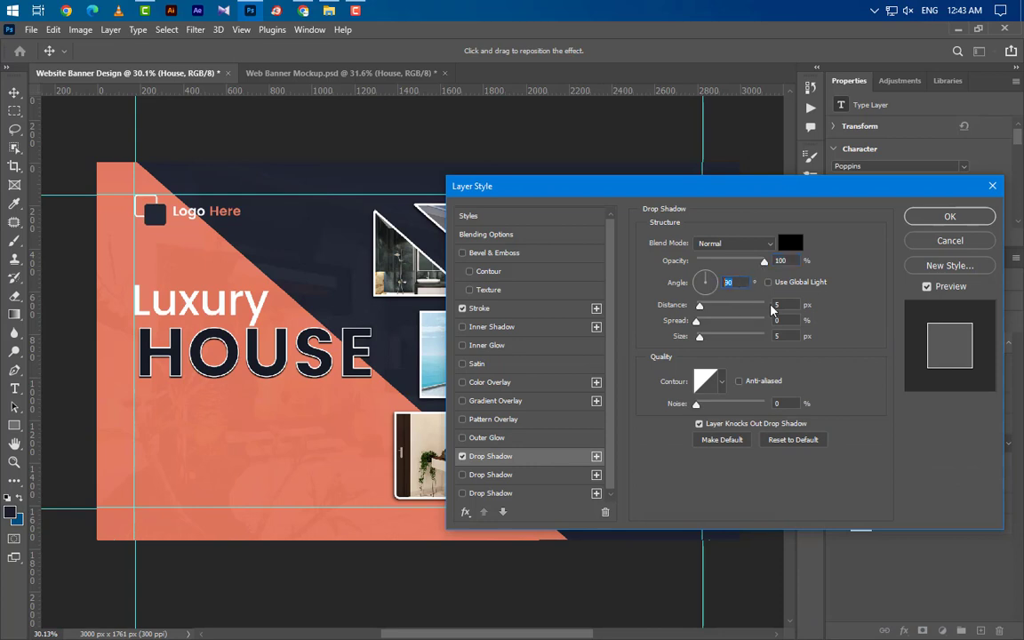
pyautogui.press('Tab')
pyautogui.click(566, 474)
pyautogui.doubleClick(779, 305)
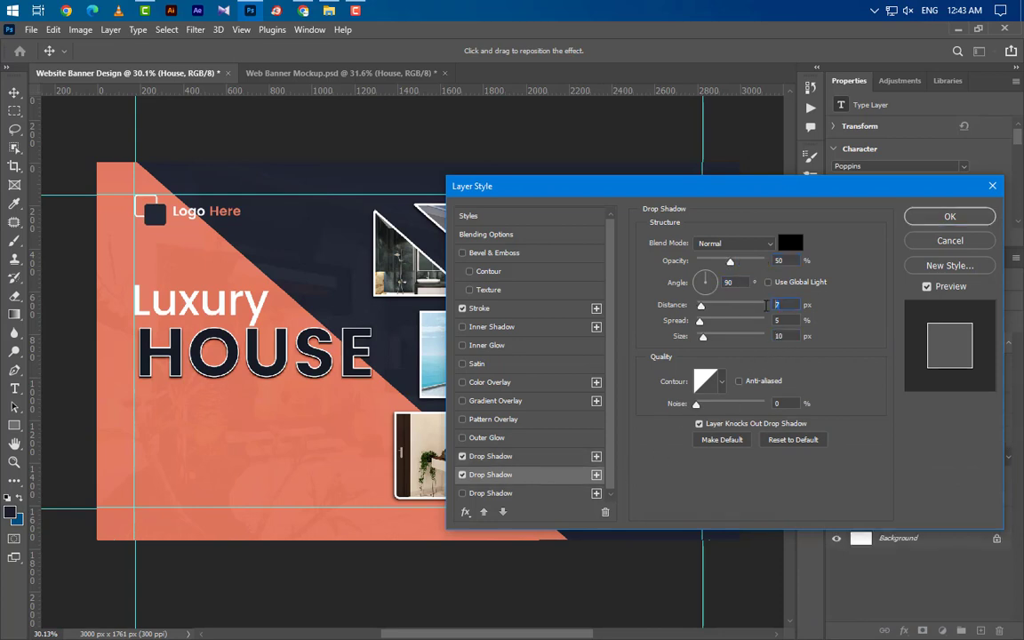
pyautogui.doubleClick(778, 320)
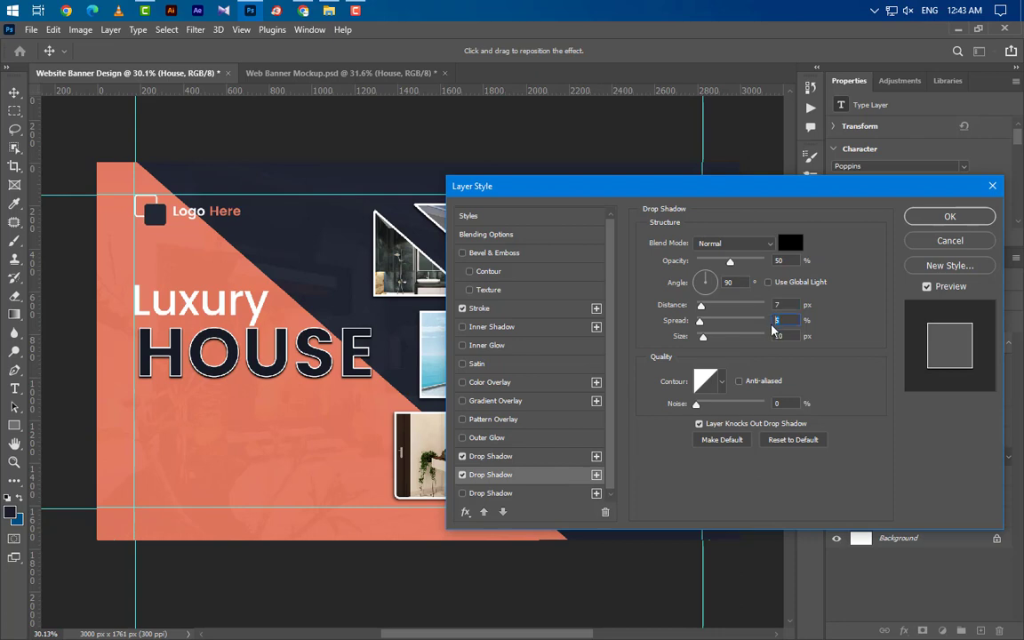
pyautogui.doubleClick(761, 262)
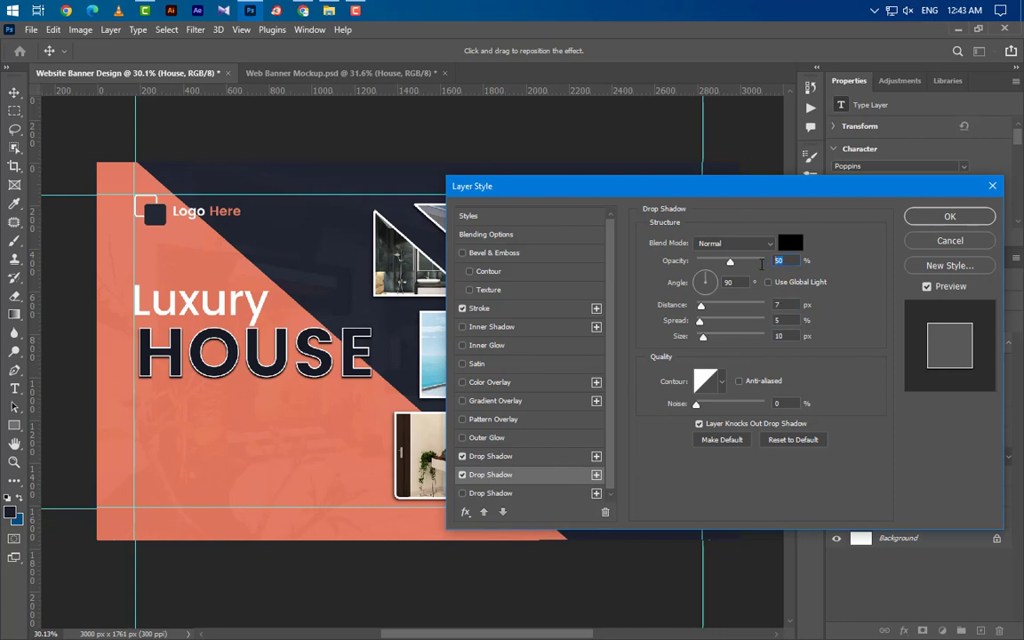
# - Add a third, wider drop shadow with larger spread and size, and apply the styles
pyautogui.click(553, 494)
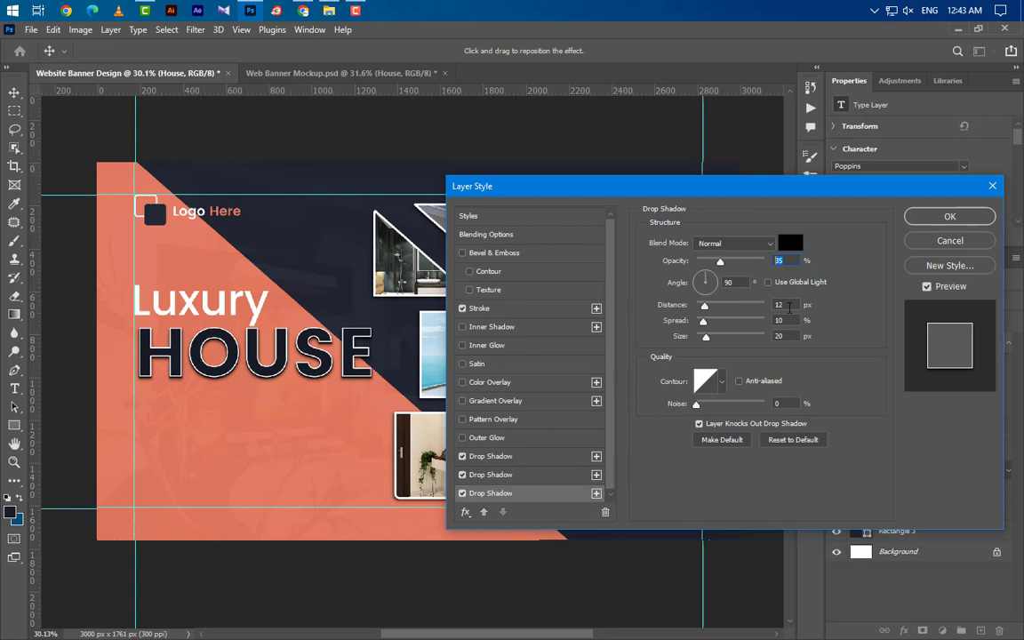
pyautogui.doubleClick(777, 321)
pyautogui.doubleClick(769, 336)
pyautogui.click(950, 216)
pyautogui.click(13, 94)
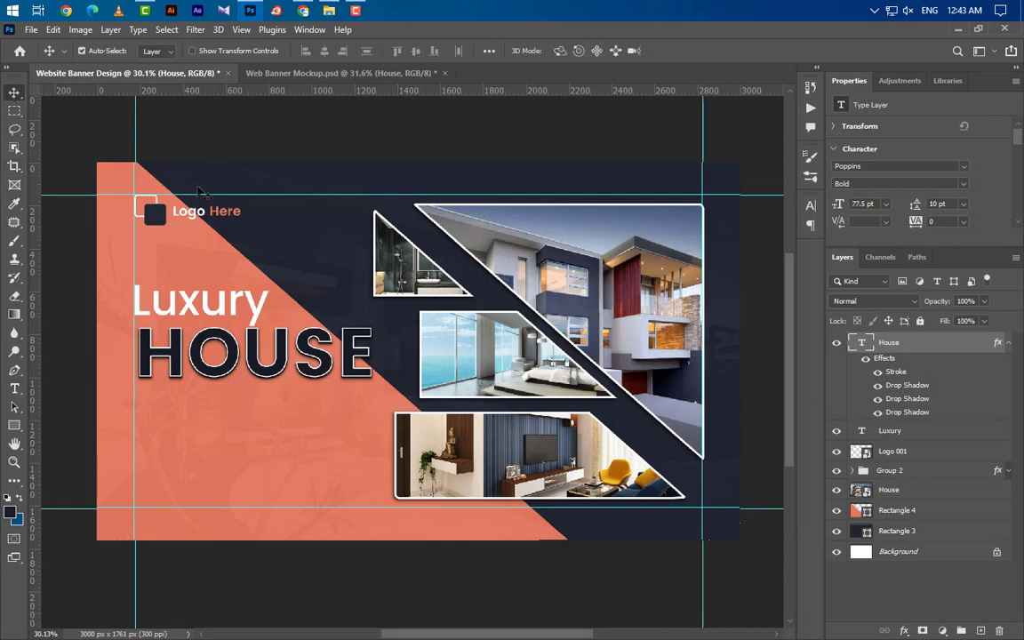
# - Nudge HOUSE slightly, then add a 'Banner Design' line beneath it at 29.3 pt
pyautogui.moveTo(283, 330); pyautogui.dragTo(279, 334)
pyautogui.click(267, 302)
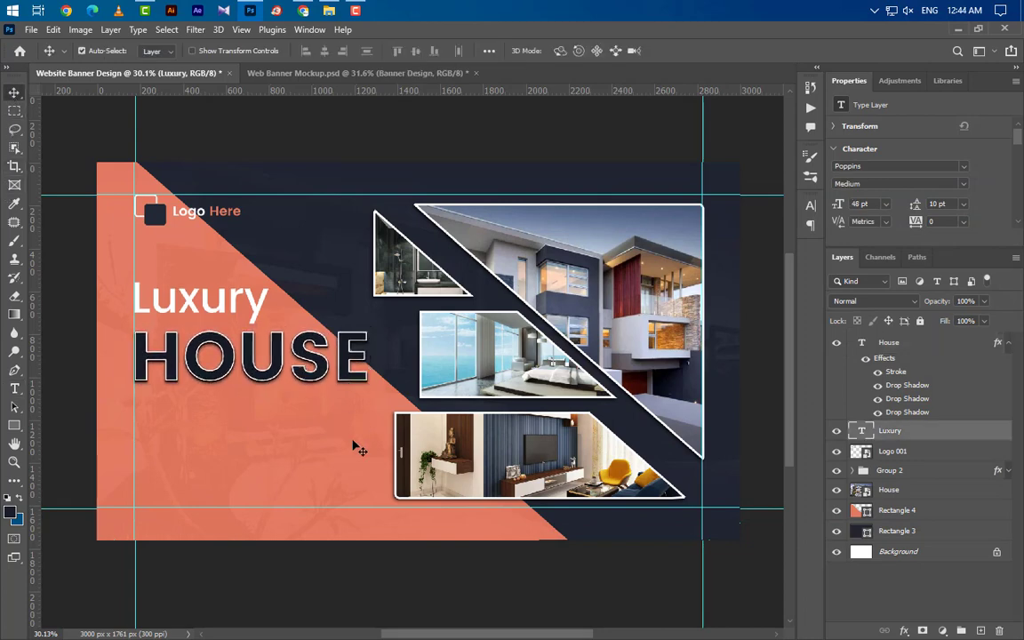
pyautogui.click(14, 388)
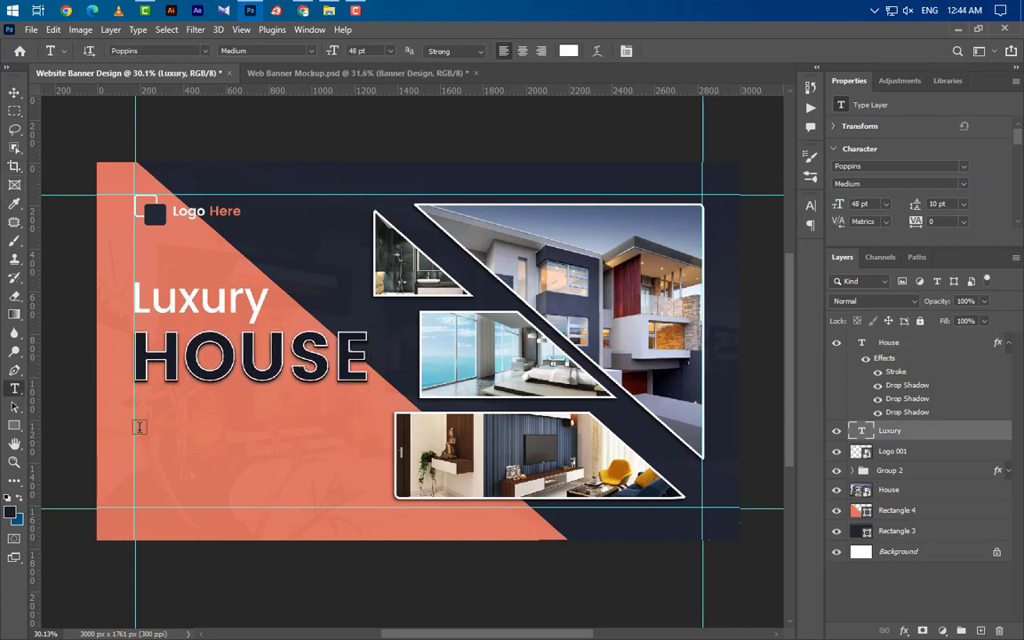
pyautogui.click(135, 416)
pyautogui.write('Bann')
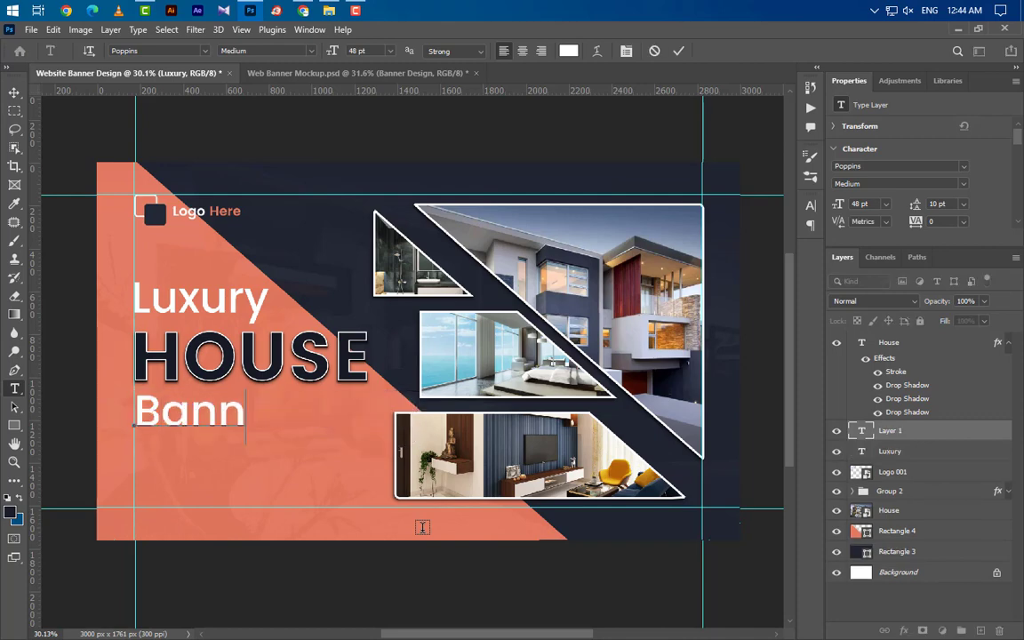
pyautogui.write('er Des')
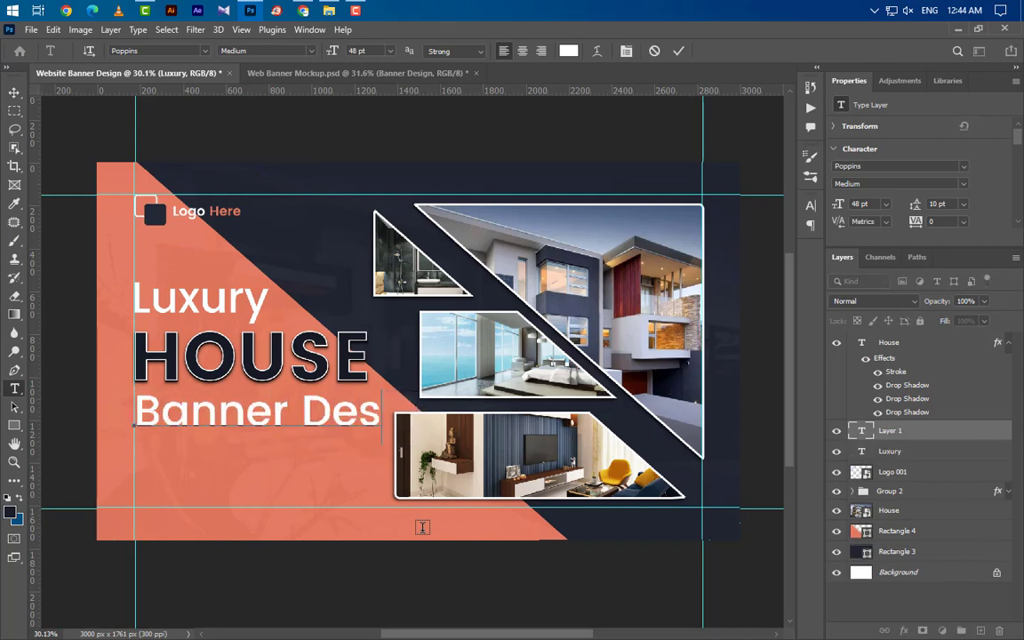
pyautogui.write('ign')
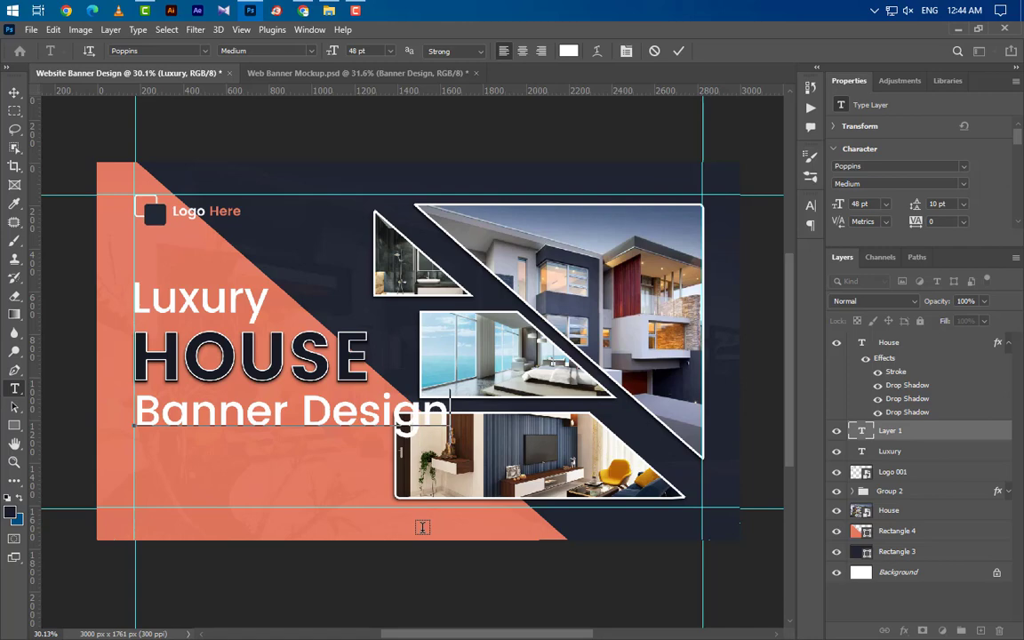
pyautogui.click(678, 53)
pyautogui.write('29')
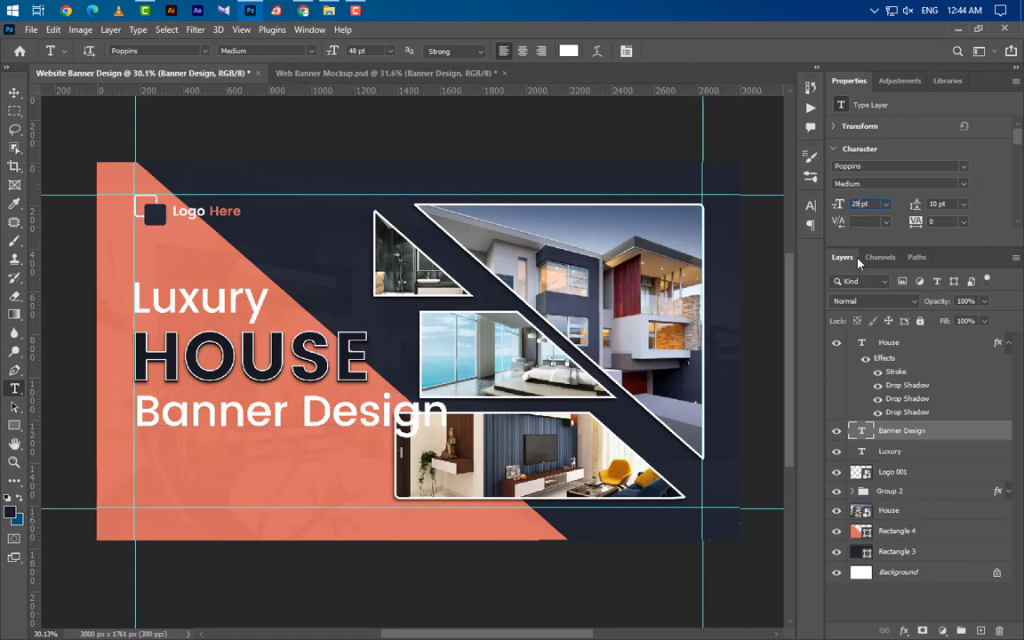
pyautogui.write('.3')
pyautogui.press('Return')
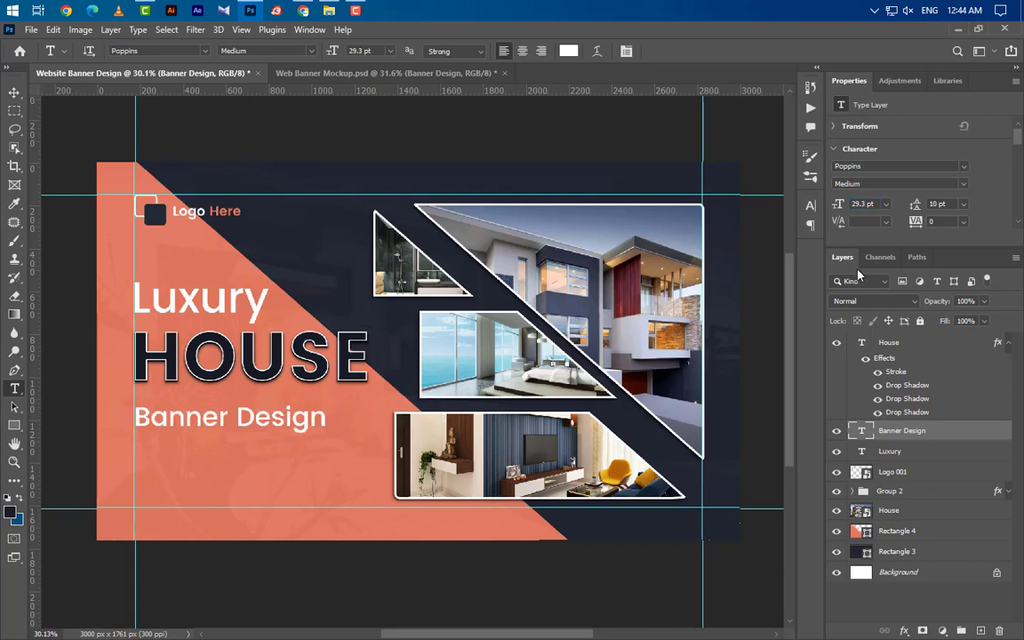
# - Make Banner Design faux italic and recolour it dark navy sampled from the background
pyautogui.click(810, 205)
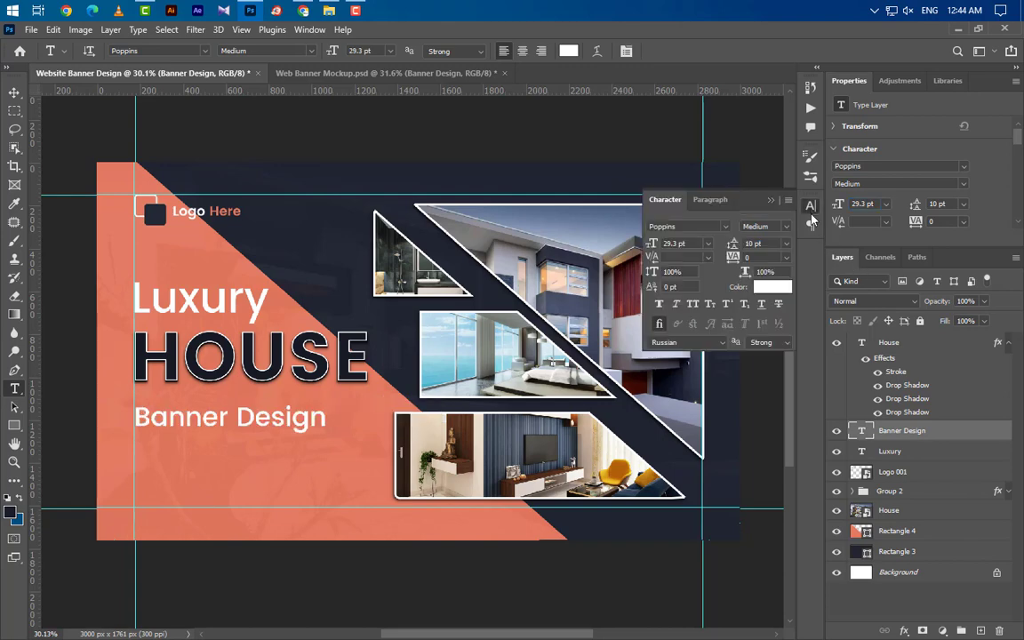
pyautogui.click(677, 305)
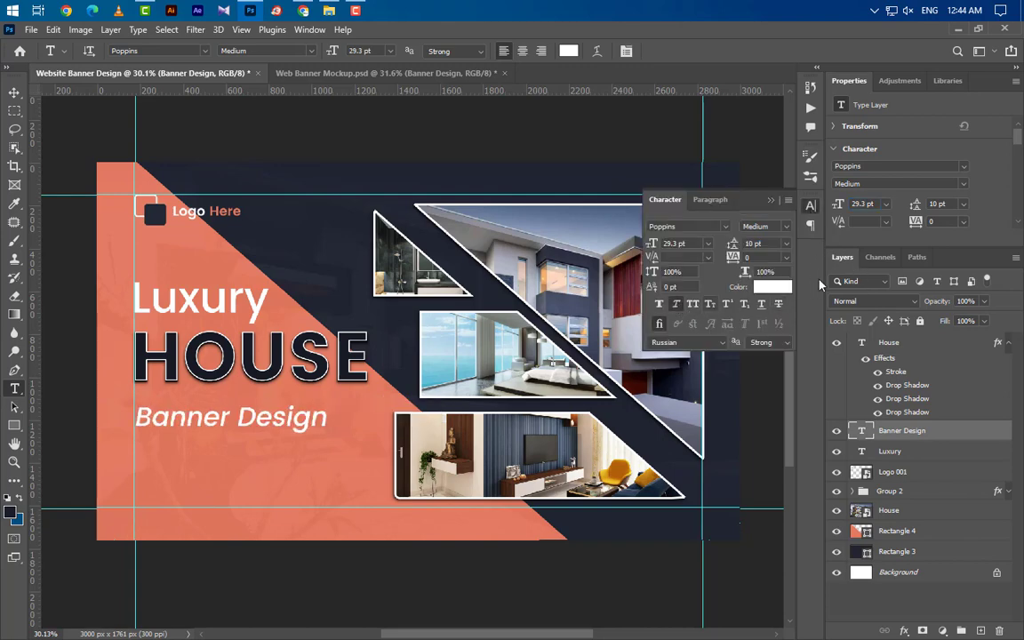
pyautogui.click(840, 184)
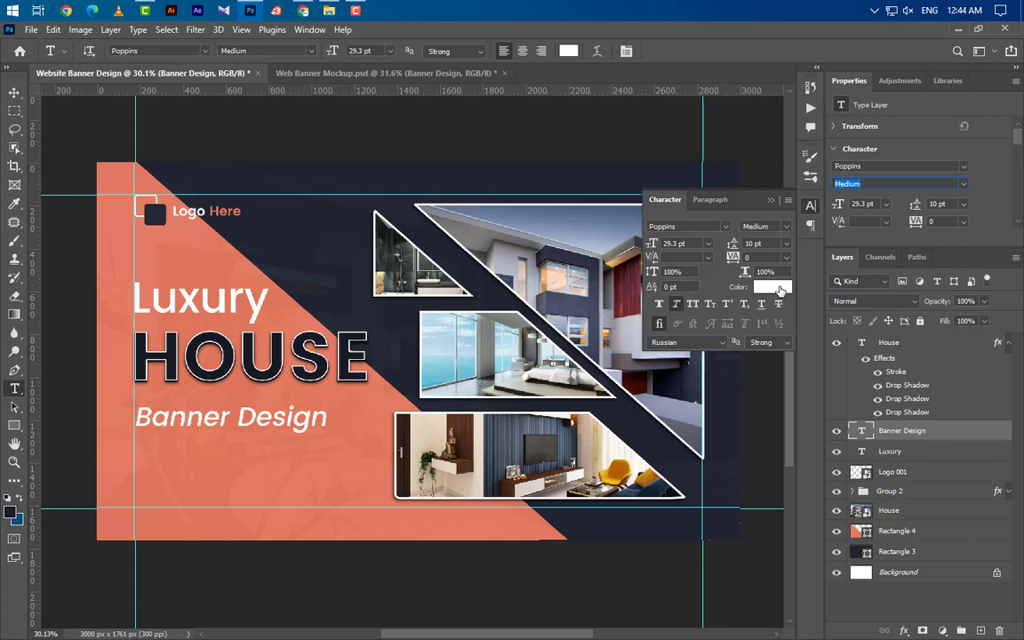
pyautogui.click(772, 286)
pyautogui.click(325, 365)
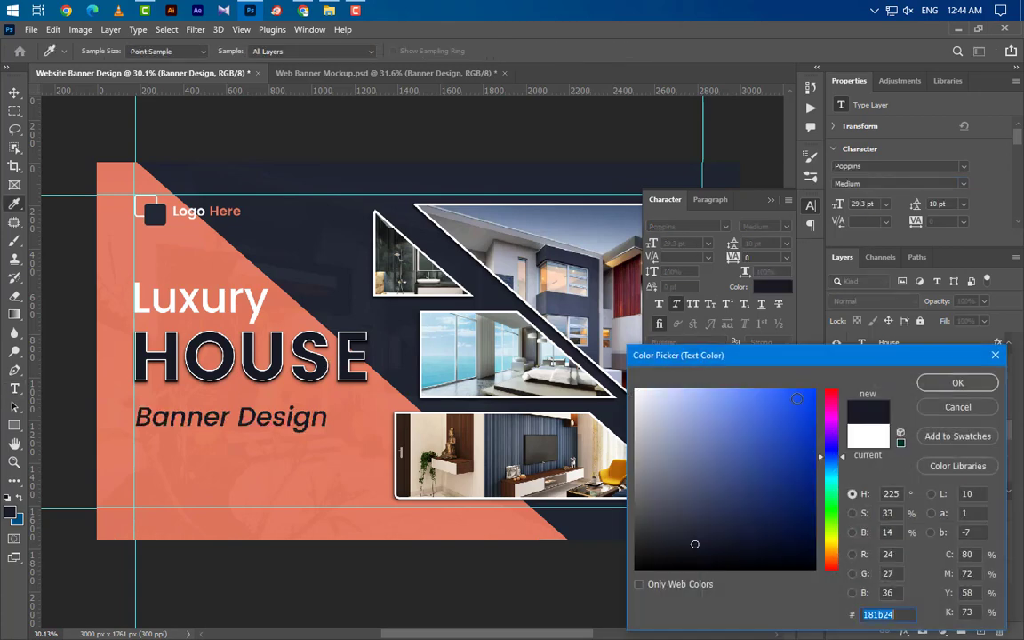
pyautogui.click(957, 382)
pyautogui.click(771, 200)
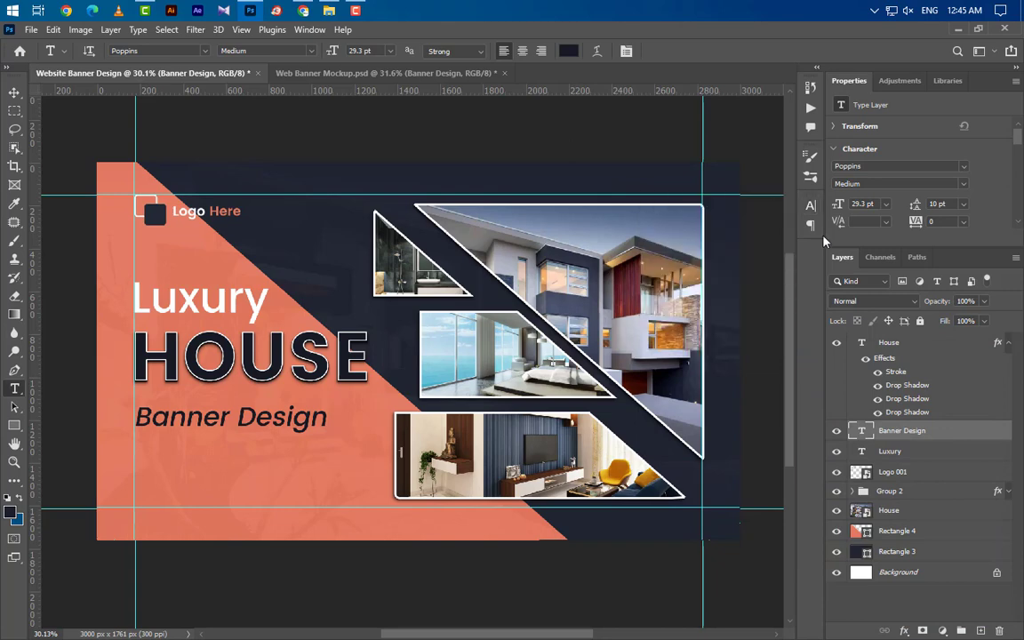
pyautogui.click(14, 93)
# - Nudge Banner Design up, then draw a white 116×4 px line to its right
pyautogui.hotkey('shift', 'Up')
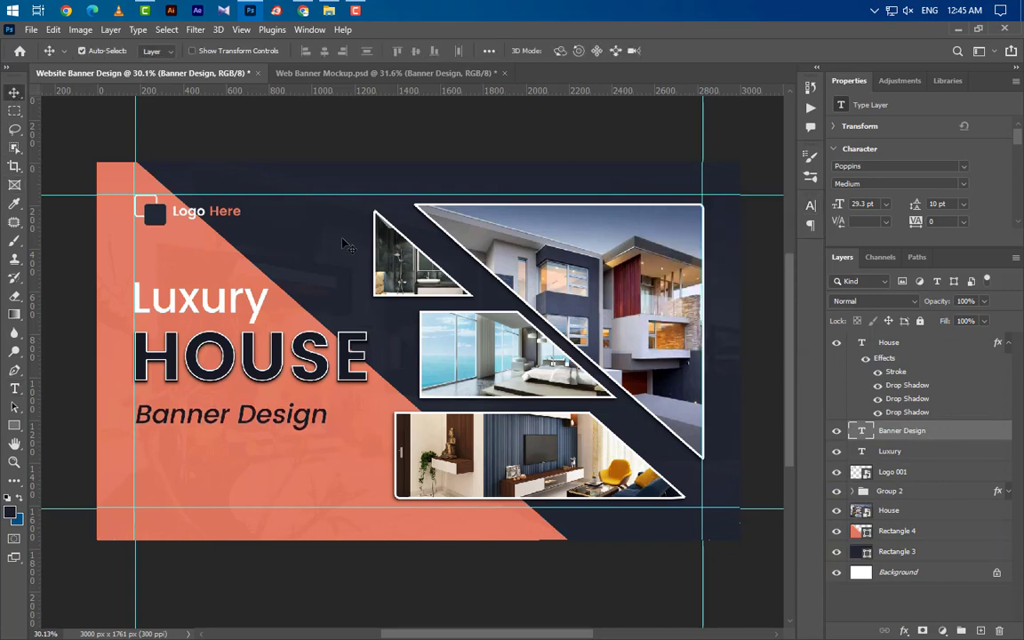
pyautogui.hotkey('shift', 'Up')
pyautogui.hotkey('shift', 'Up')
pyautogui.hotkey('shift', 'Up')
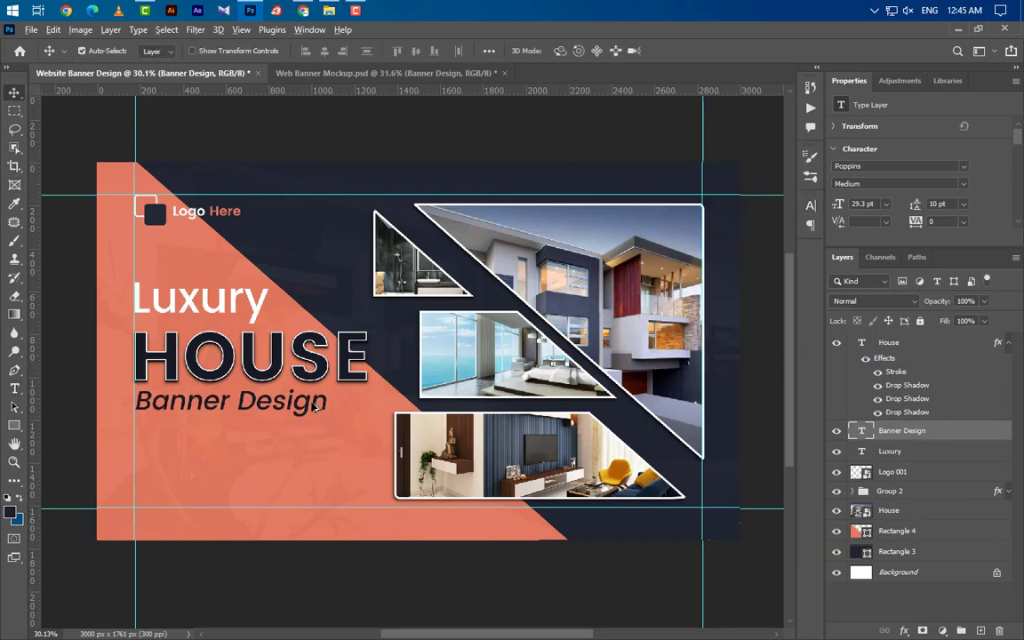
pyautogui.scroll(5, 346, 377)
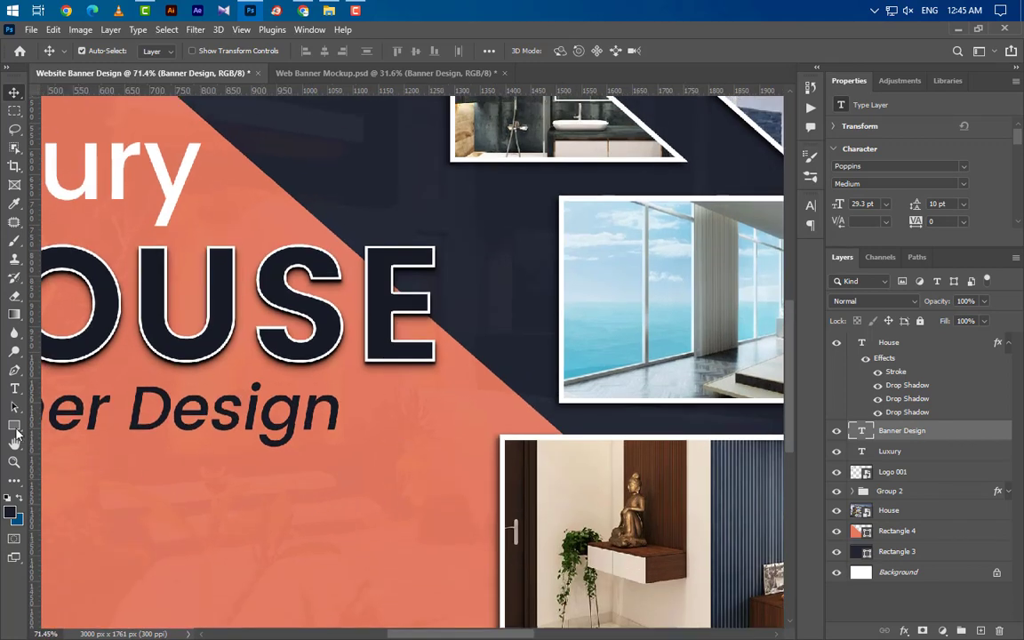
pyautogui.click(14, 426)
pyautogui.moveTo(375, 415); pyautogui.dragTo(436, 414)
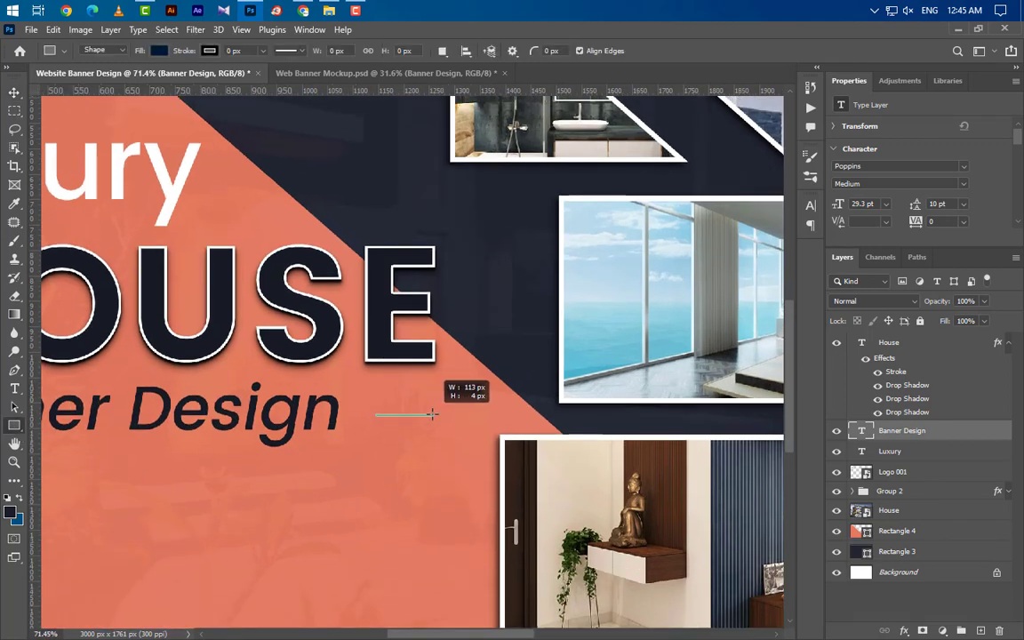
pyautogui.moveTo(436, 414); pyautogui.dragTo(433, 415)
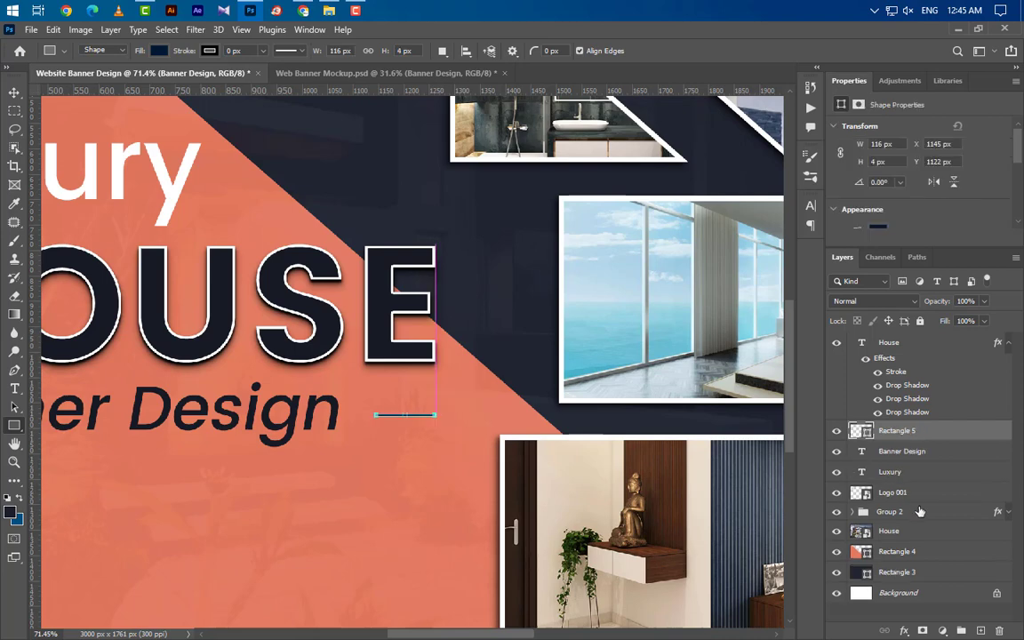
pyautogui.doubleClick(869, 432)
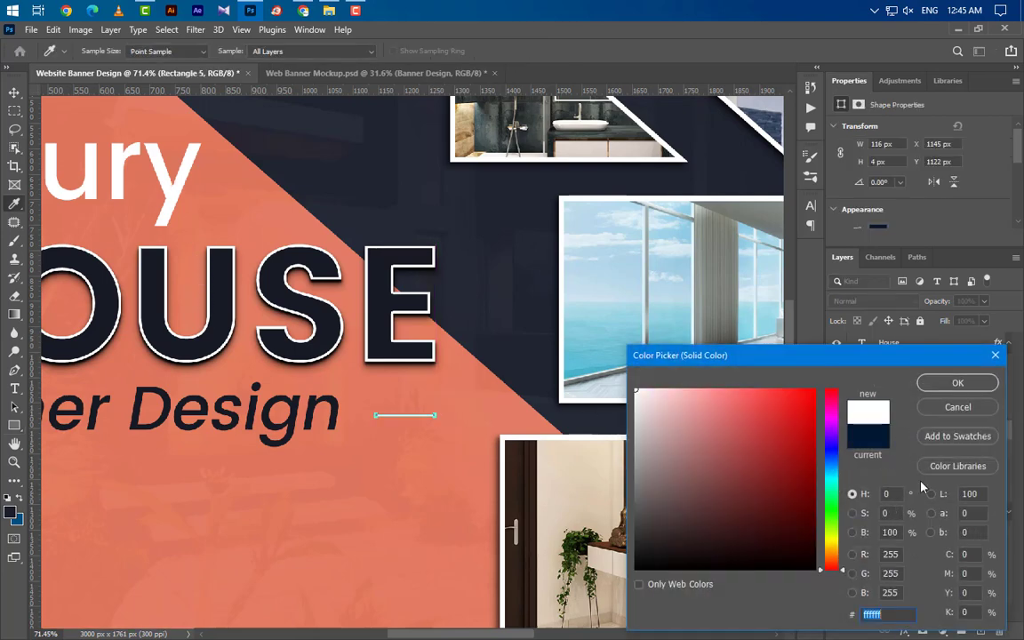
pyautogui.click(982, 386)
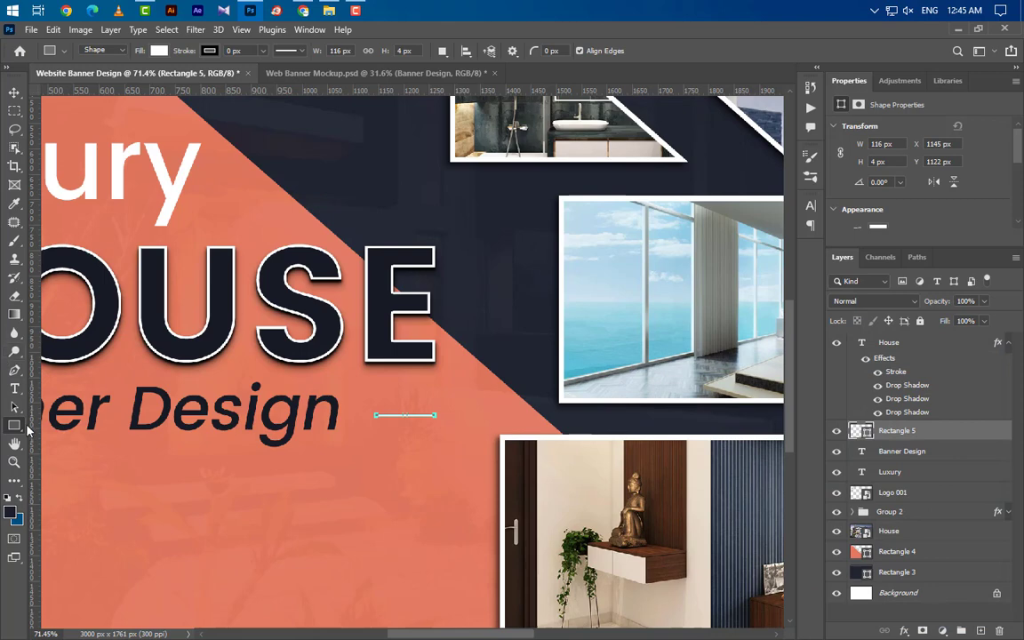
pyautogui.rightClick(14, 426)
pyautogui.click(78, 426)
# - Draw a 14×232 px coral #e37e64 bar beside HOUSE and shift it right to X 1419 px
pyautogui.moveTo(449, 245); pyautogui.dragTo(453, 362)
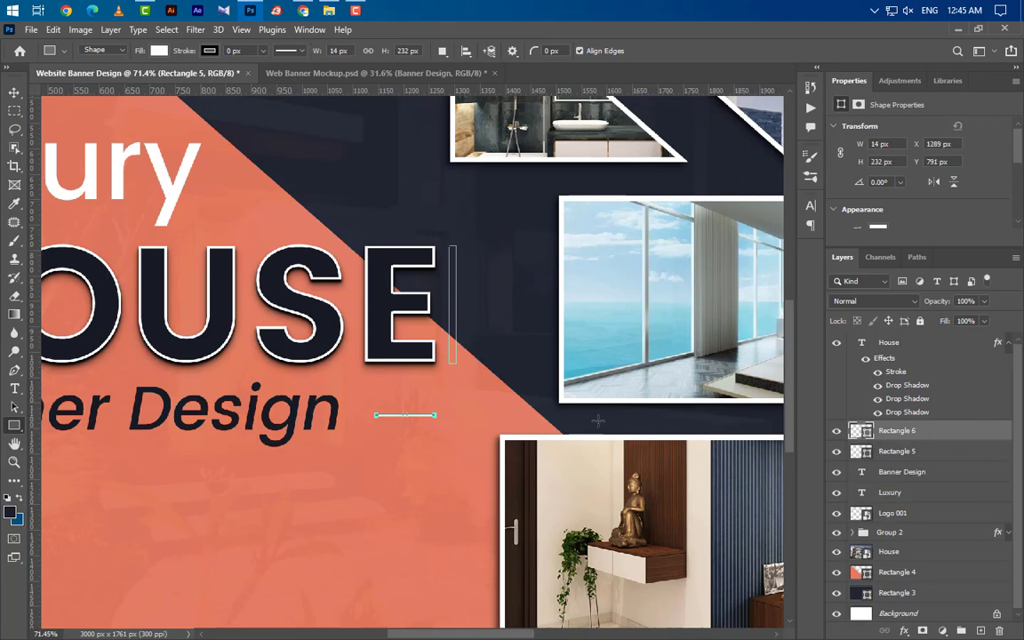
pyautogui.doubleClick(866, 433)
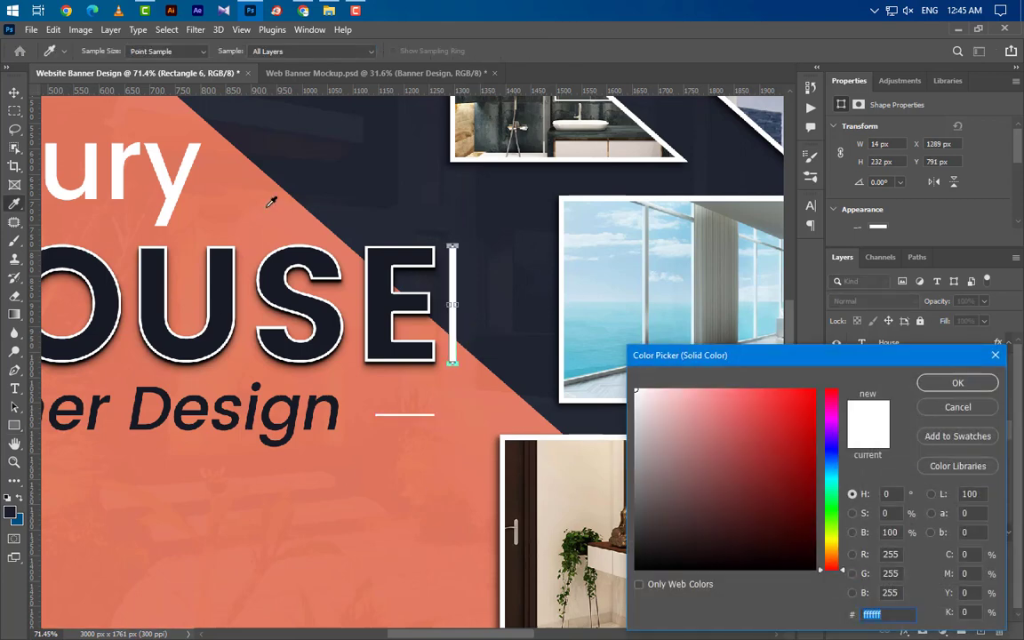
pyautogui.click(269, 201)
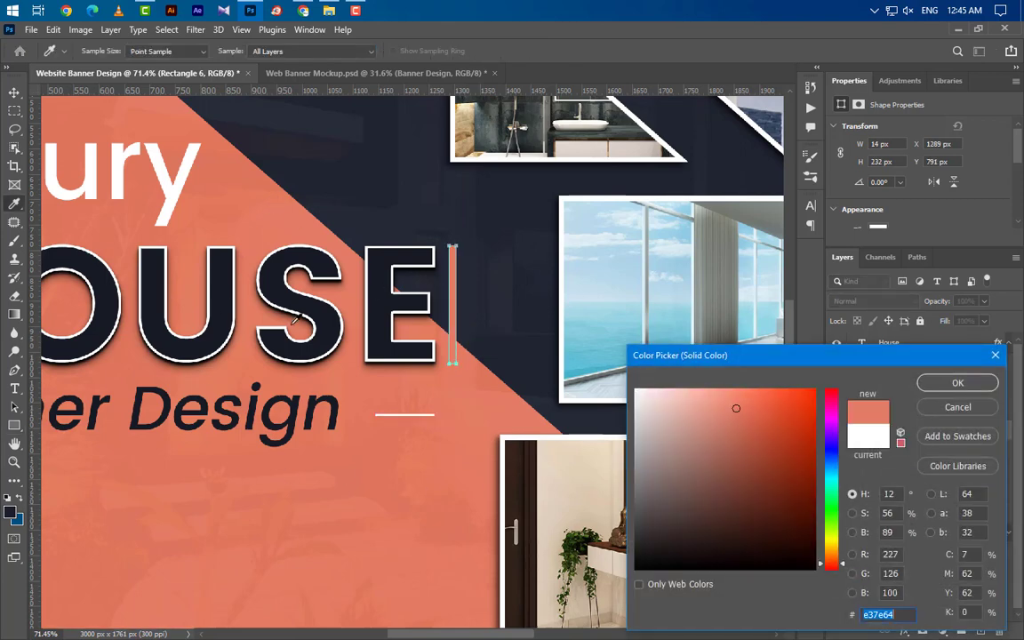
pyautogui.click(968, 389)
pyautogui.click(14, 92)
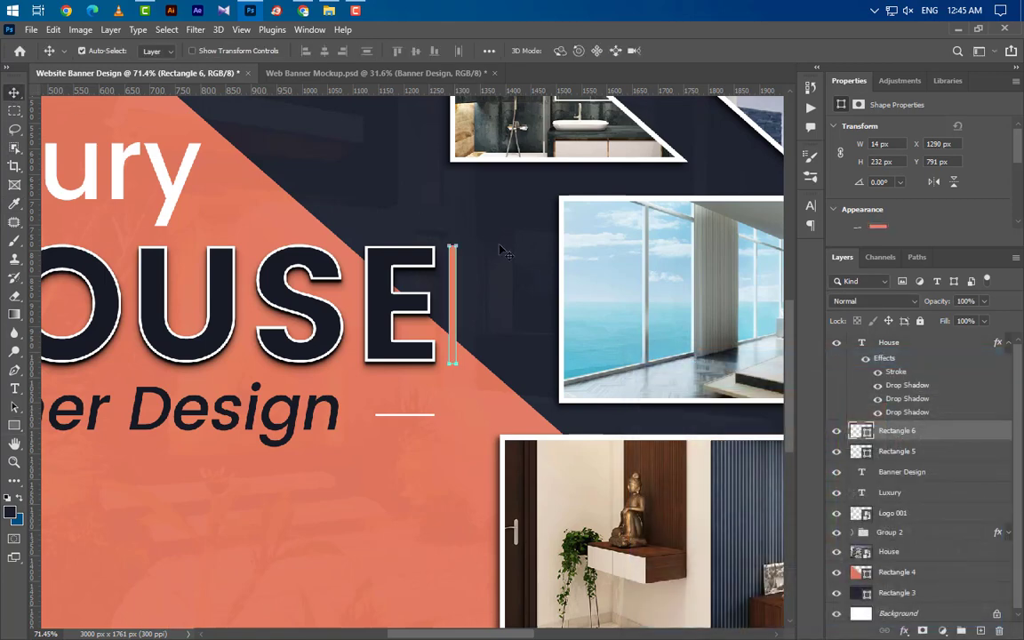
pyautogui.press('Right')
pyautogui.press('Right')
pyautogui.press('Right')
pyautogui.press('Right')
pyautogui.press('Right')
pyautogui.press('Right')
pyautogui.press('Right')
pyautogui.press('Right')
pyautogui.press('Right')
pyautogui.press('Right')
pyautogui.press('Right')
pyautogui.press('Right')
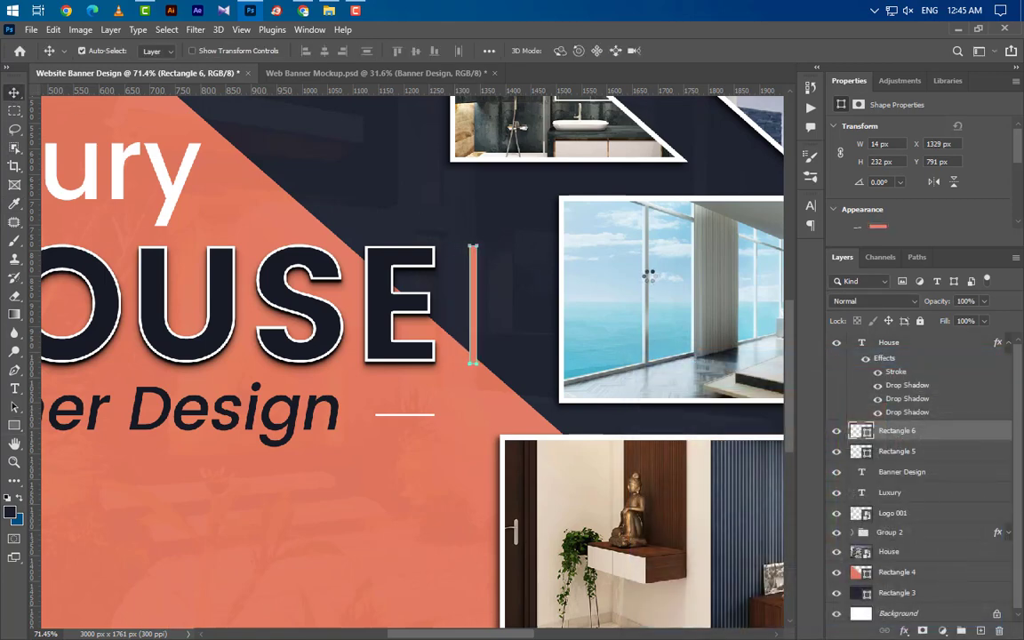
pyautogui.press('Right')
pyautogui.press('Right')
pyautogui.press('Right')
pyautogui.press('Right')
pyautogui.press('Right')
pyautogui.press('Right')
pyautogui.press('Right')
pyautogui.press('Right')
pyautogui.press('Right')
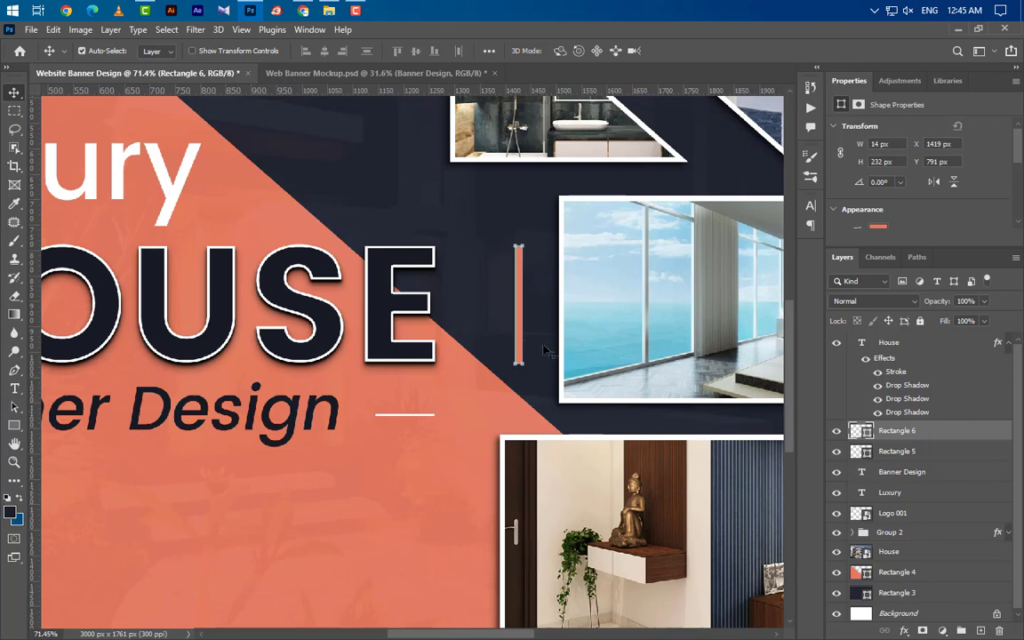
pyautogui.hotkey('ctrl', '0')
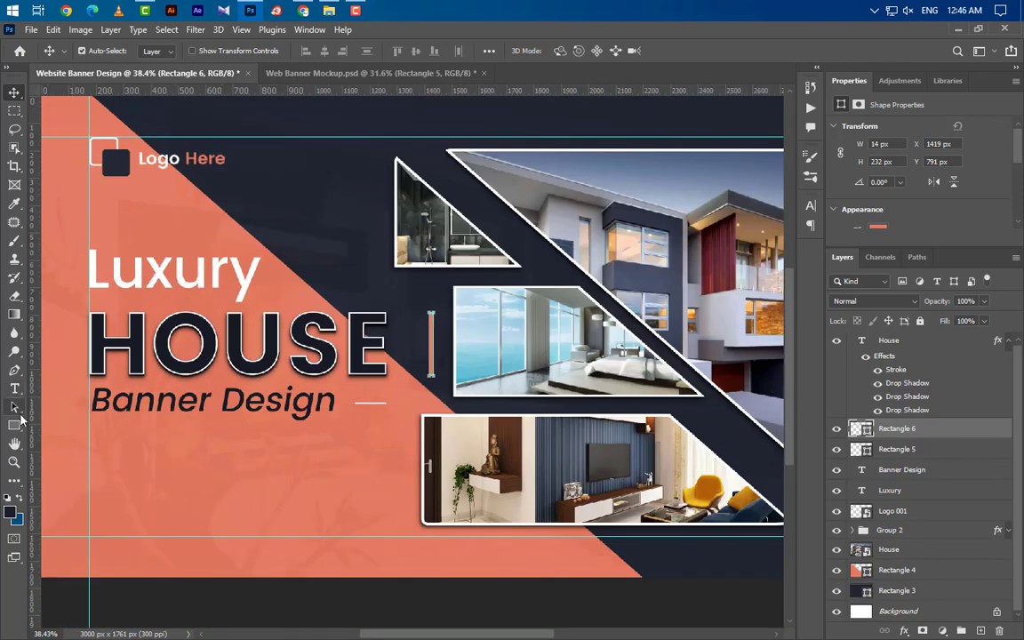
# - Draw a 465×130 px button rectangle below Banner Design
pyautogui.click(14, 425)
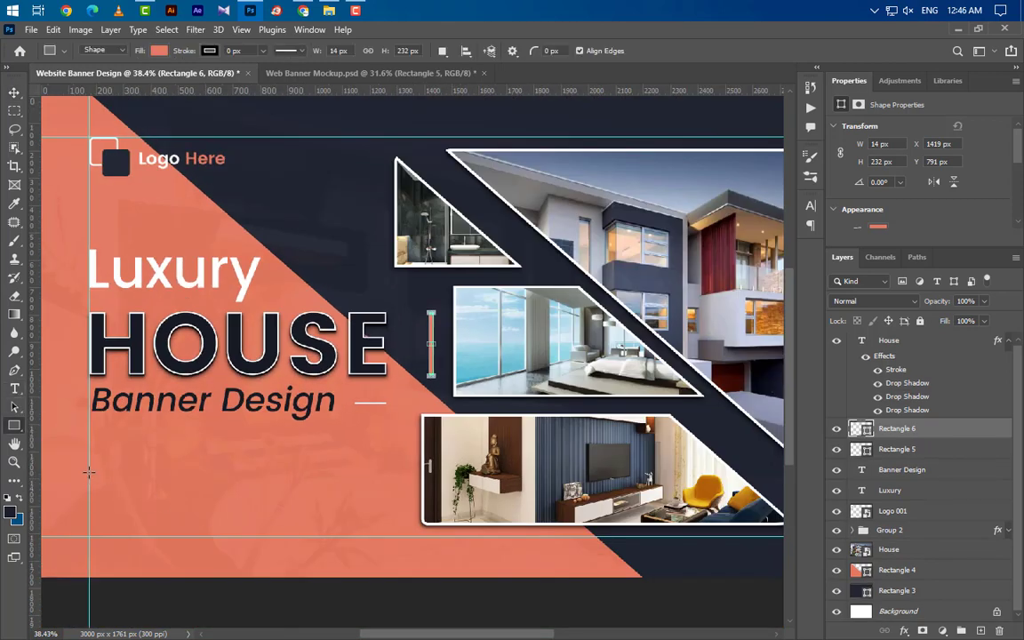
pyautogui.moveTo(89, 466); pyautogui.dragTo(200, 496)
pyautogui.write('465')
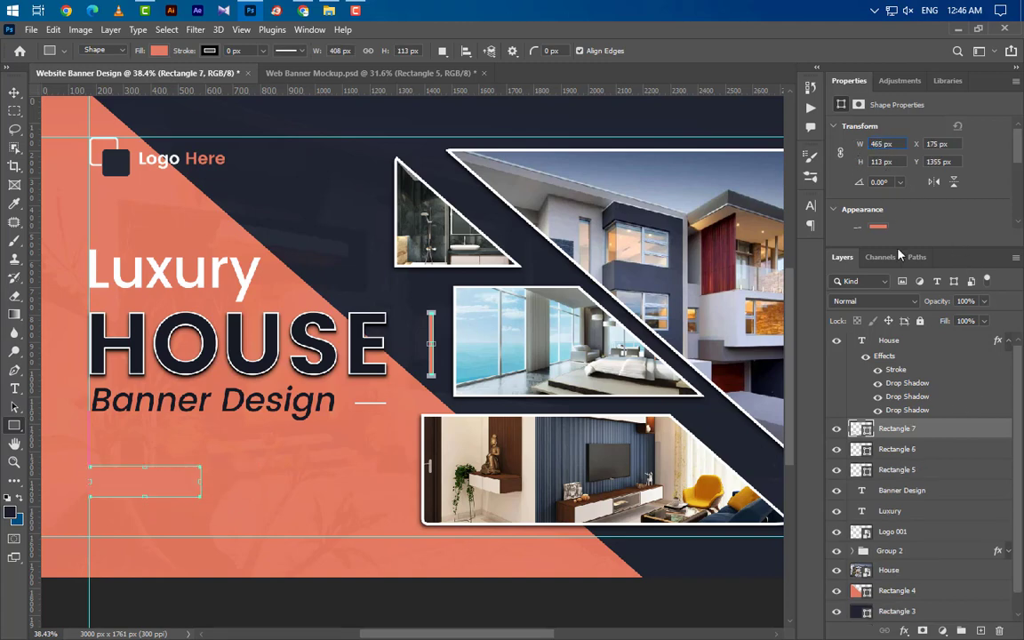
pyautogui.press('Return')
pyautogui.click(881, 161)
pyautogui.write('130')
pyautogui.press('Return')
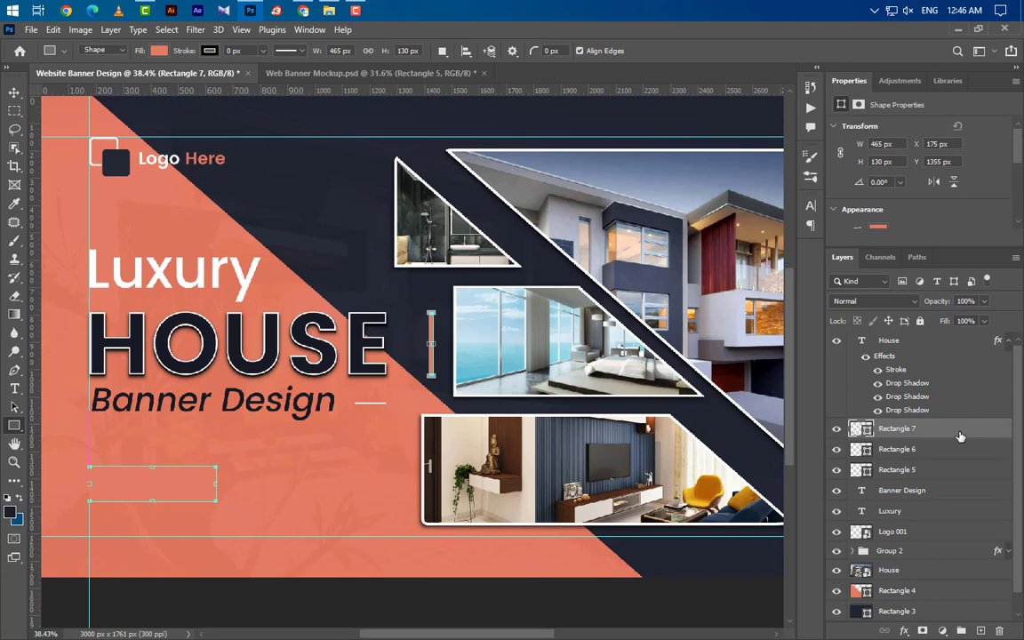
# - Give the button two drop shadows, the second at opacity 50, distance 7, spread 5, size 10
pyautogui.doubleClick(960, 436)
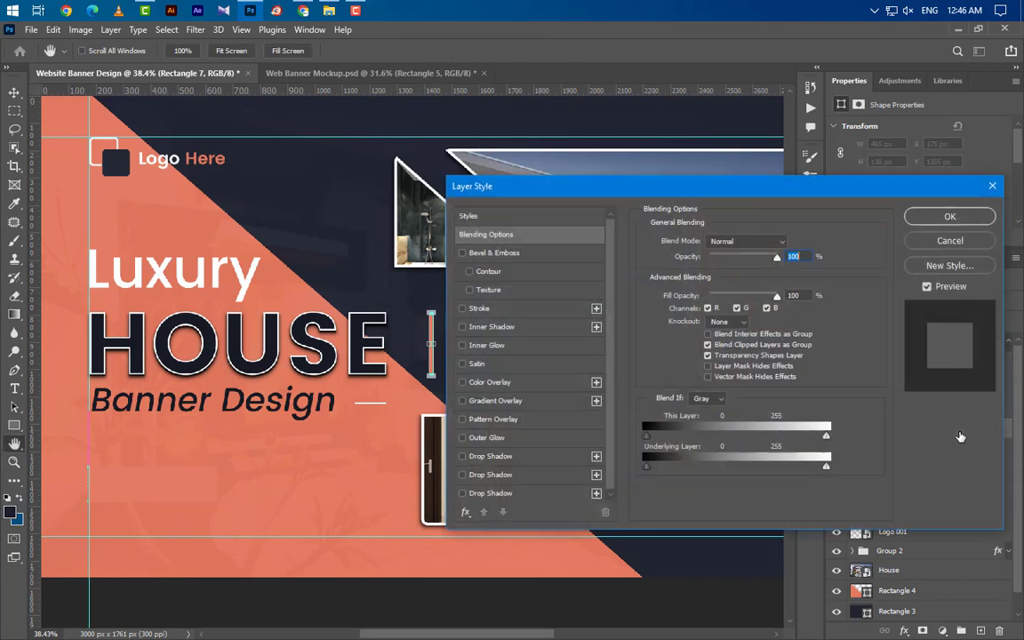
pyautogui.click(535, 459)
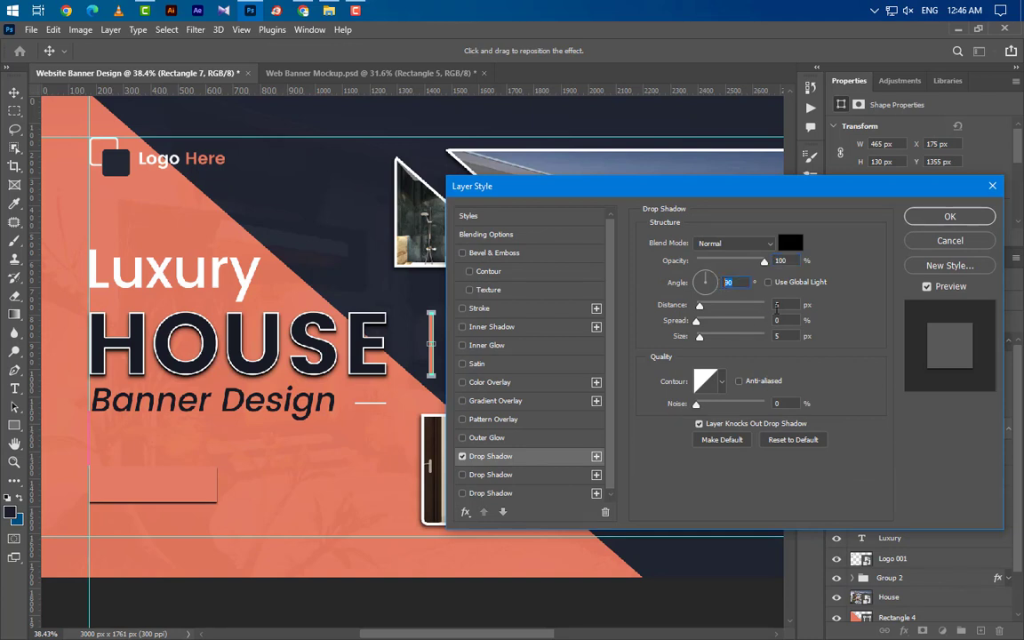
pyautogui.doubleClick(773, 305)
pyautogui.click(491, 475)
pyautogui.doubleClick(791, 261)
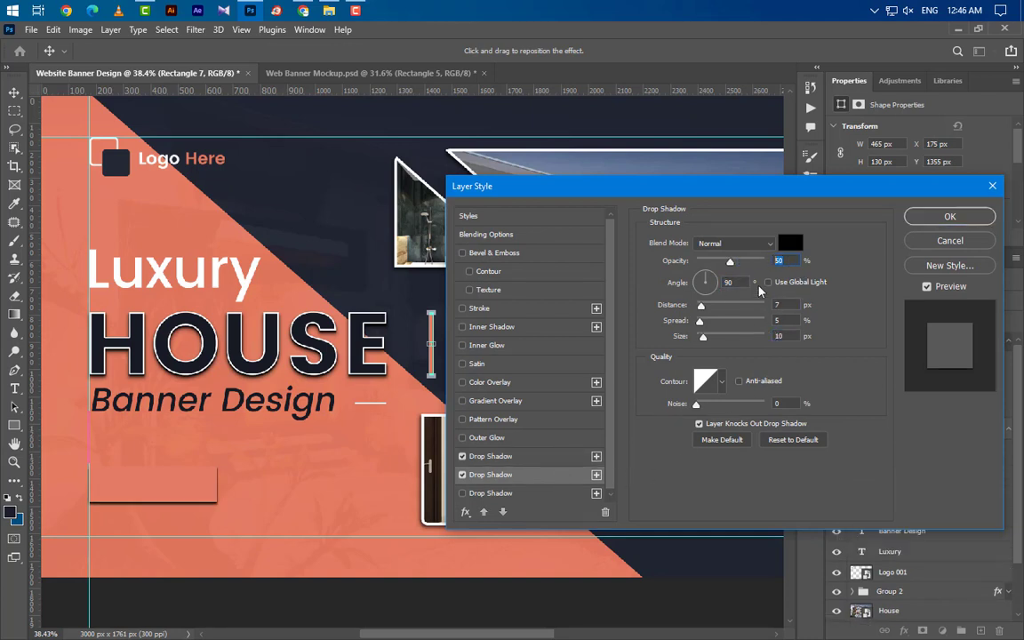
pyautogui.doubleClick(768, 305)
pyautogui.click(788, 335)
pyautogui.click(950, 216)
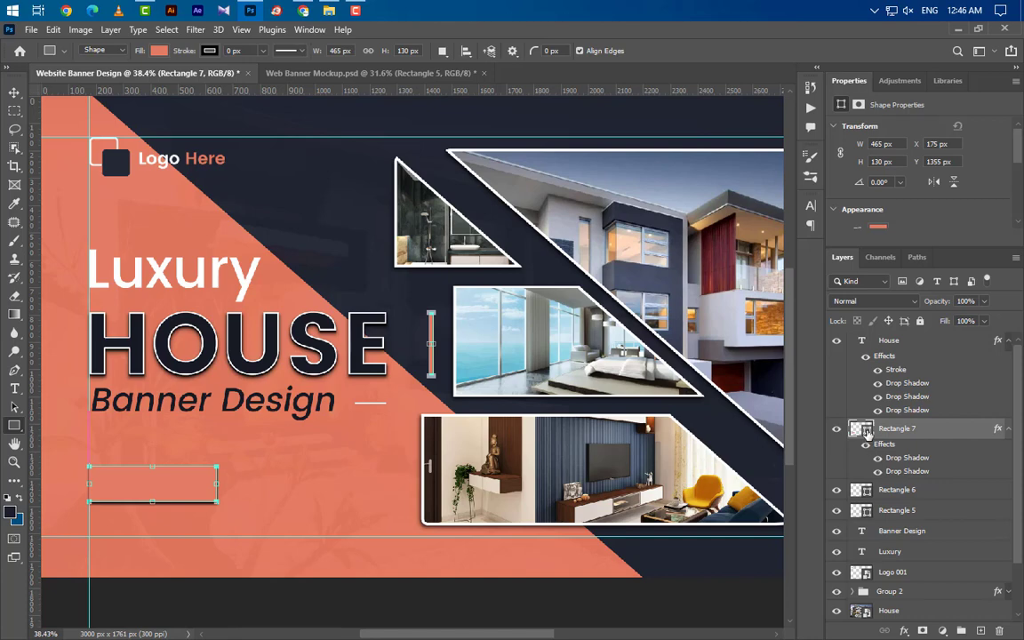
# - Fill the button rectangle with dark navy sampled from HOUSE
pyautogui.doubleClick(867, 432)
pyautogui.click(333, 356)
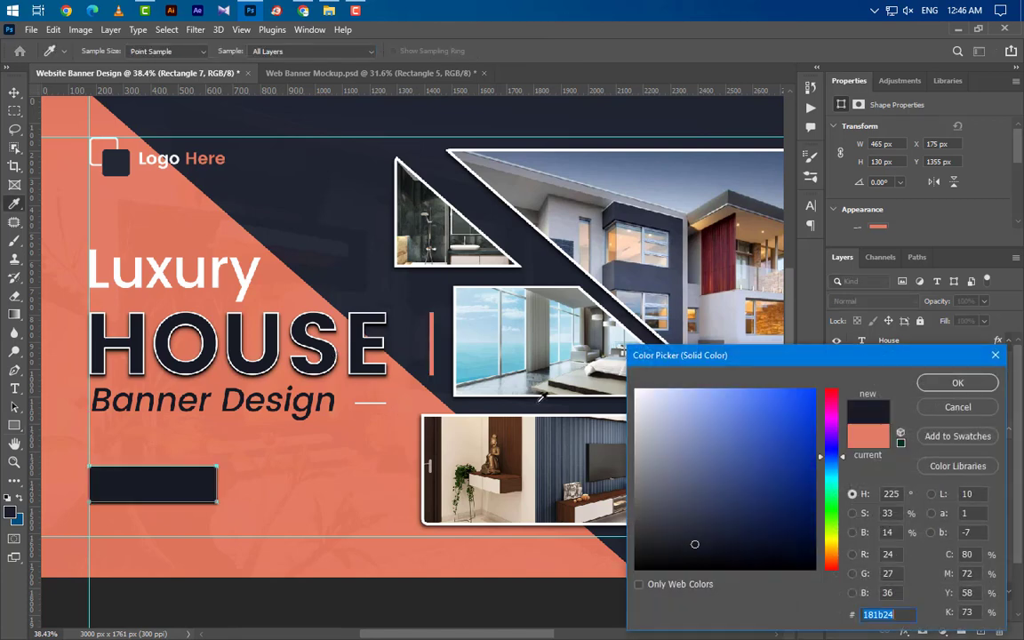
pyautogui.click(957, 382)
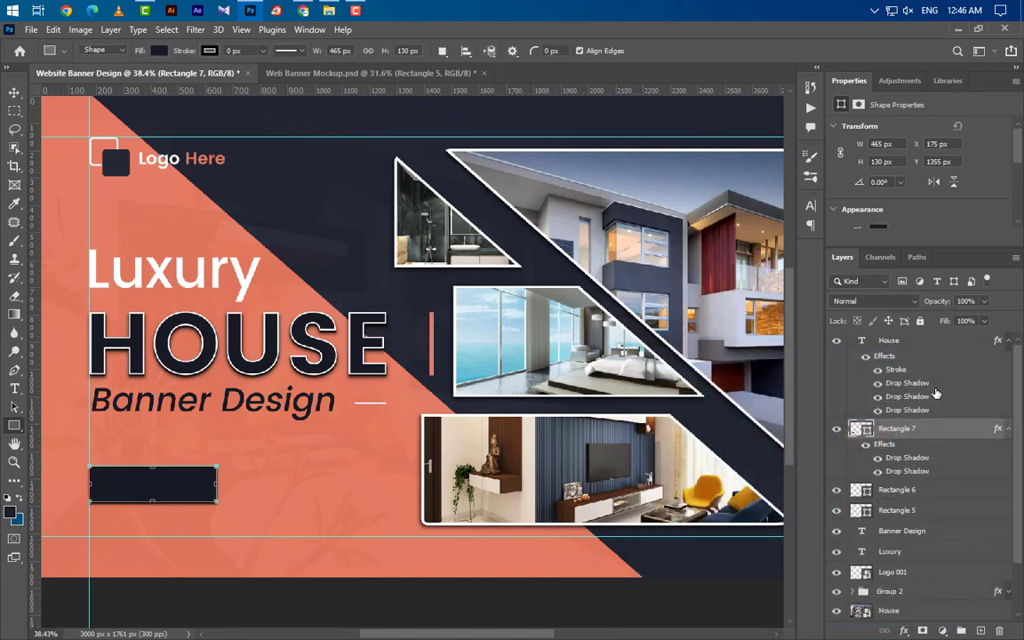
pyautogui.scroll(-2, 935, 394)
# - Add a white 'Learn More' label on the button at 15.7 pt Poppins SemiBold
pyautogui.click(15, 389)
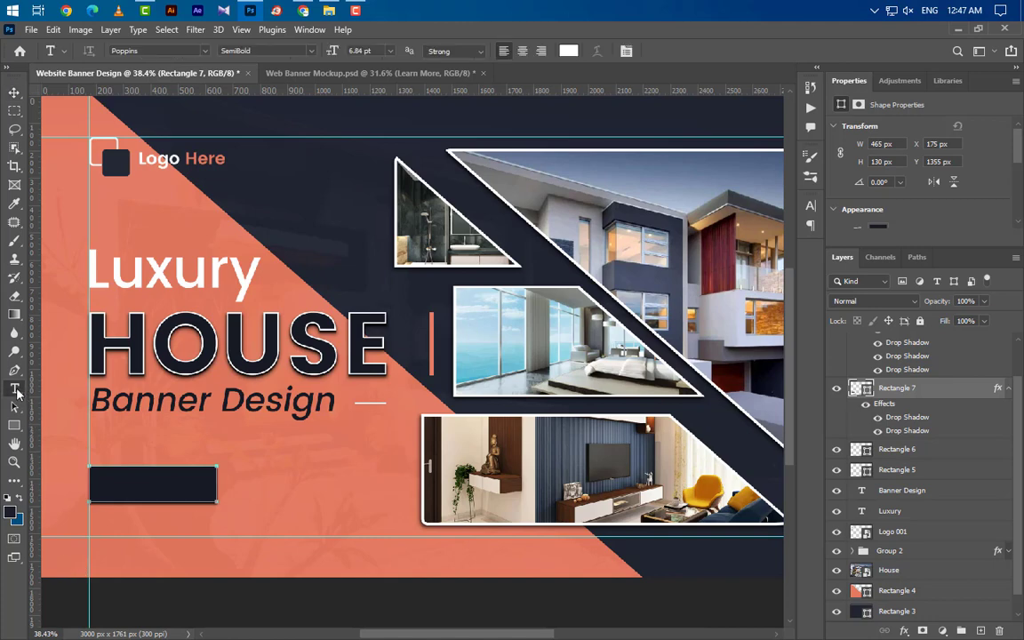
pyautogui.click(981, 631)
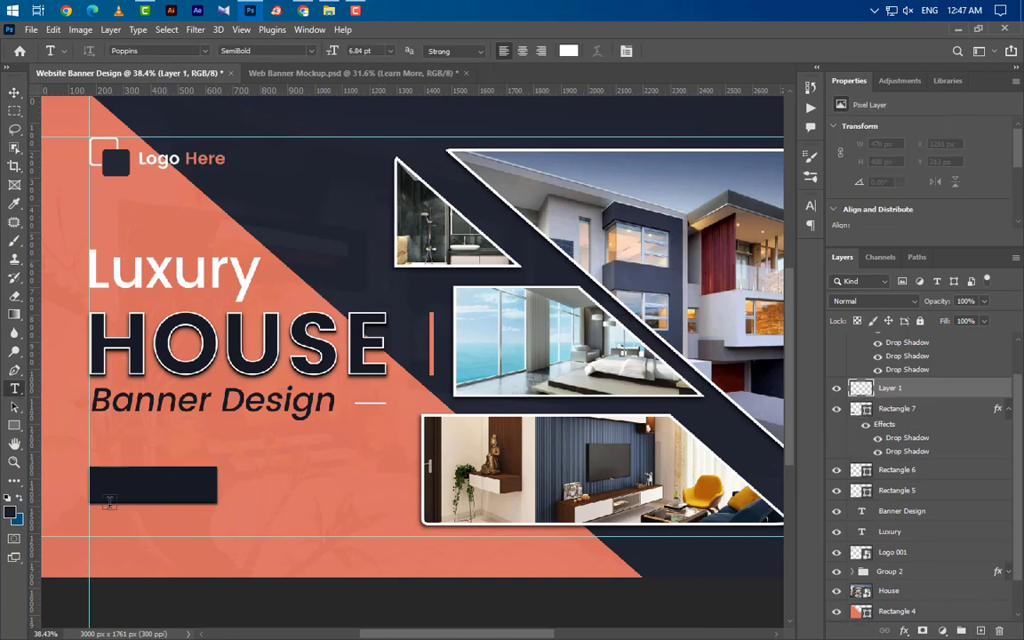
pyautogui.click(99, 487)
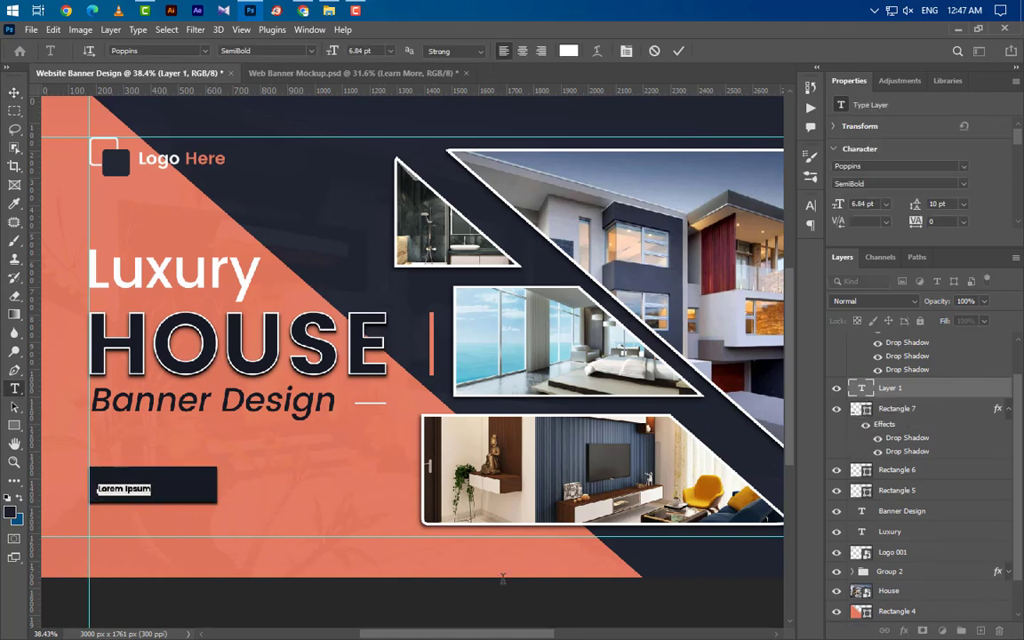
pyautogui.press('BackSpace')
pyautogui.write('Learn More')
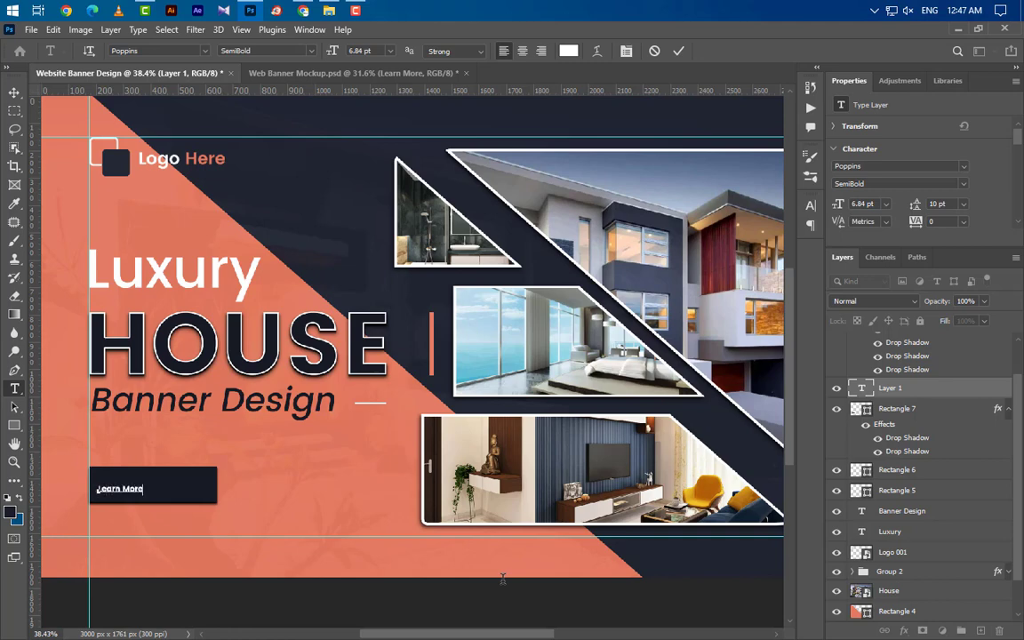
pyautogui.click(678, 51)
pyautogui.doubleClick(868, 202)
pyautogui.write('15')
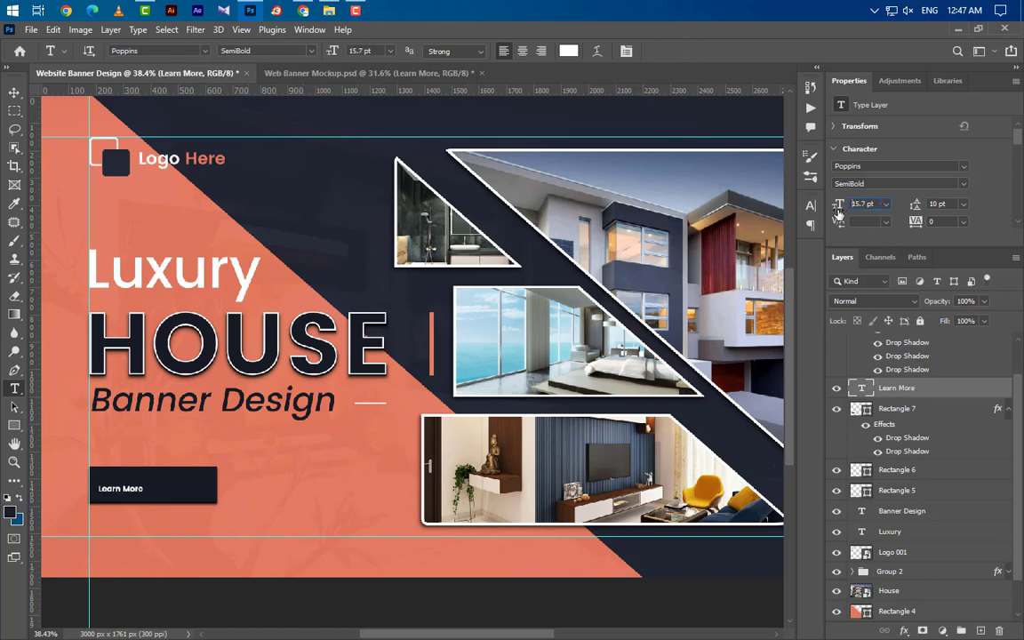
pyautogui.press('Return')
pyautogui.click(854, 184)
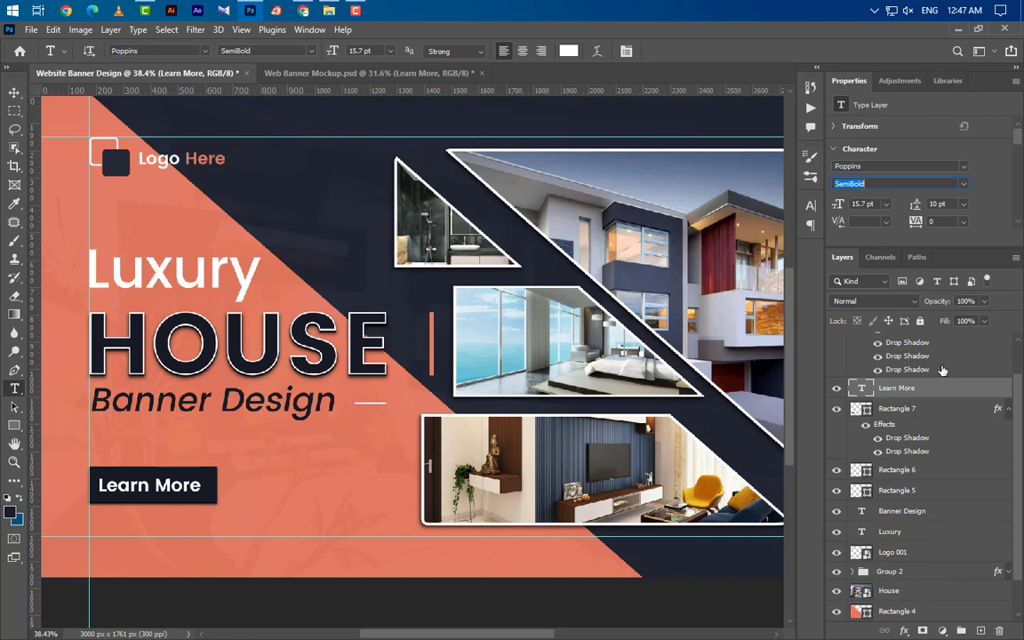
# - Round the button's corners to 5 px and load its outline as a selection
pyautogui.click(890, 414)
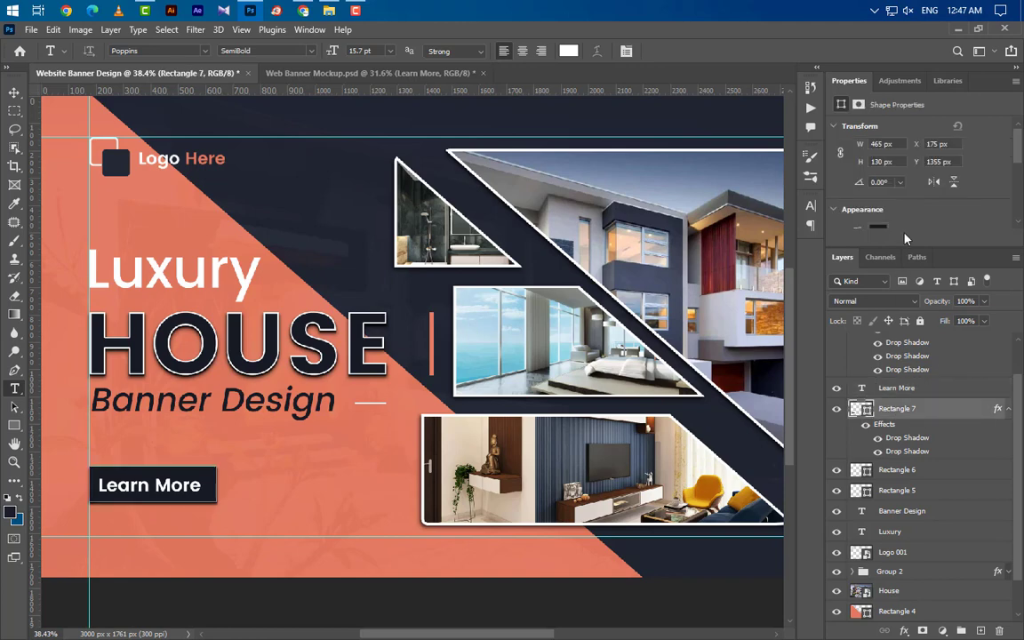
pyautogui.scroll(-3, 908, 218)
pyautogui.scroll(-3, 908, 218)
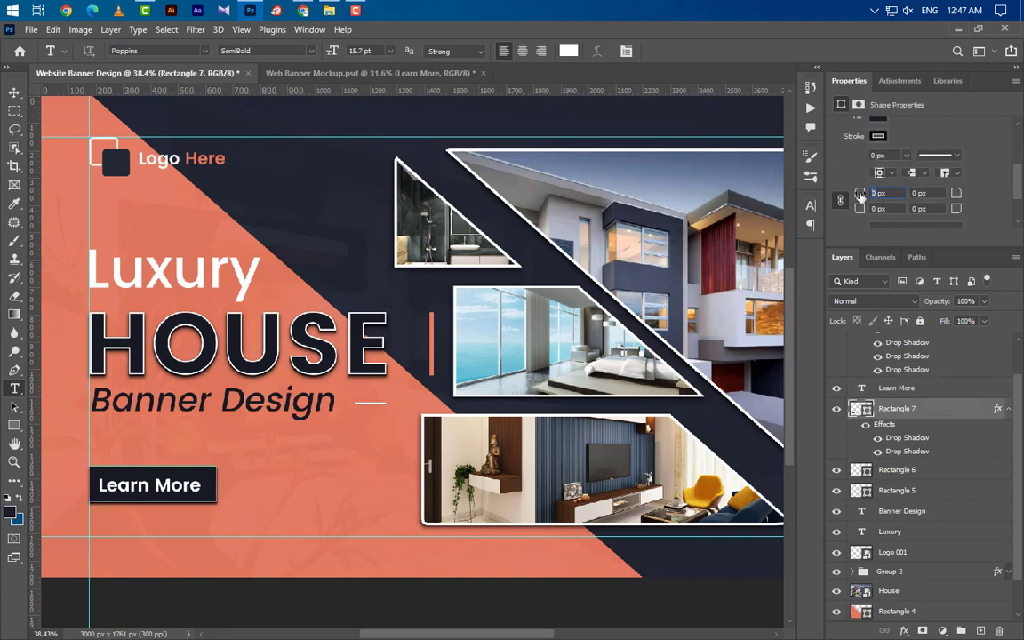
pyautogui.click(860, 196)
pyautogui.write('5')
pyautogui.keyDown('ctrl'); pyautogui.click(860, 407); pyautogui.keyUp('ctrl')
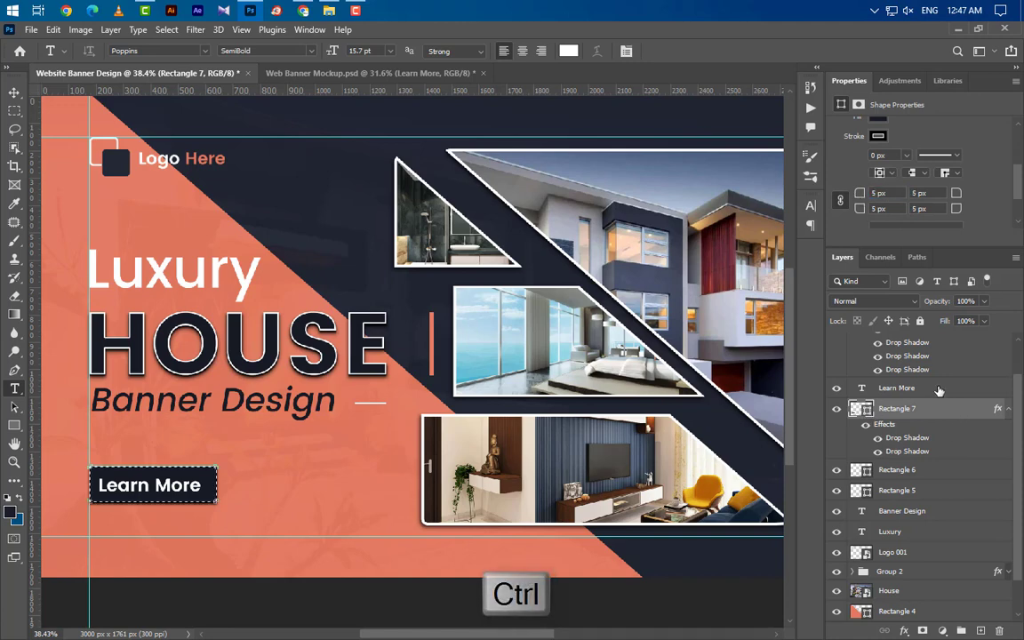
pyautogui.click(939, 389)
# - Centre the Learn More label horizontally and vertically within the button, then deselect
pyautogui.press('v')
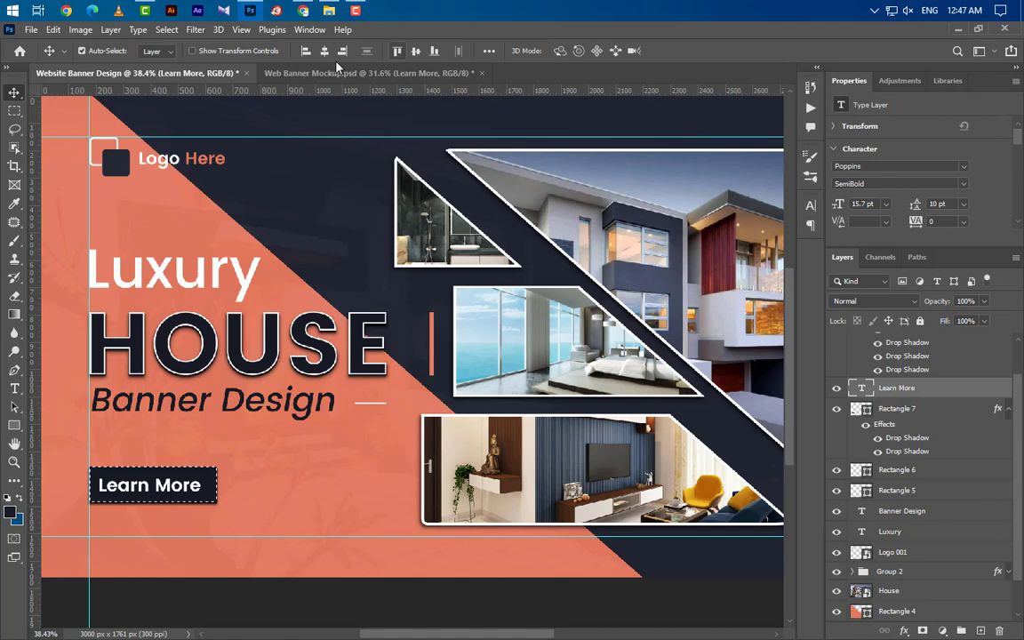
pyautogui.click(324, 50)
pyautogui.click(415, 50)
pyautogui.hotkey('ctrl', 'd')
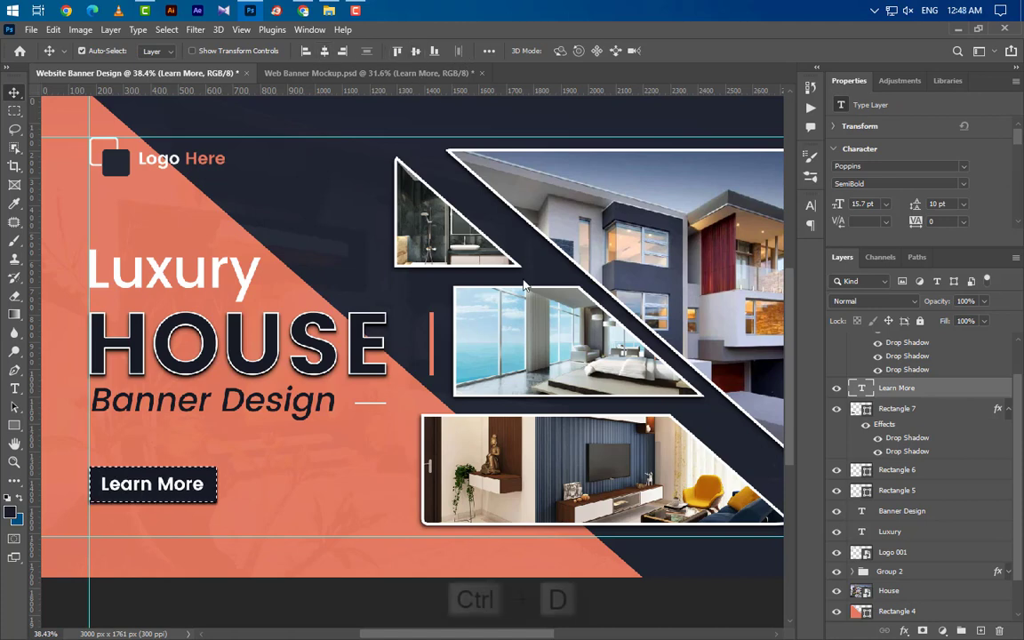
pyautogui.hotkey('ctrl', 'd')
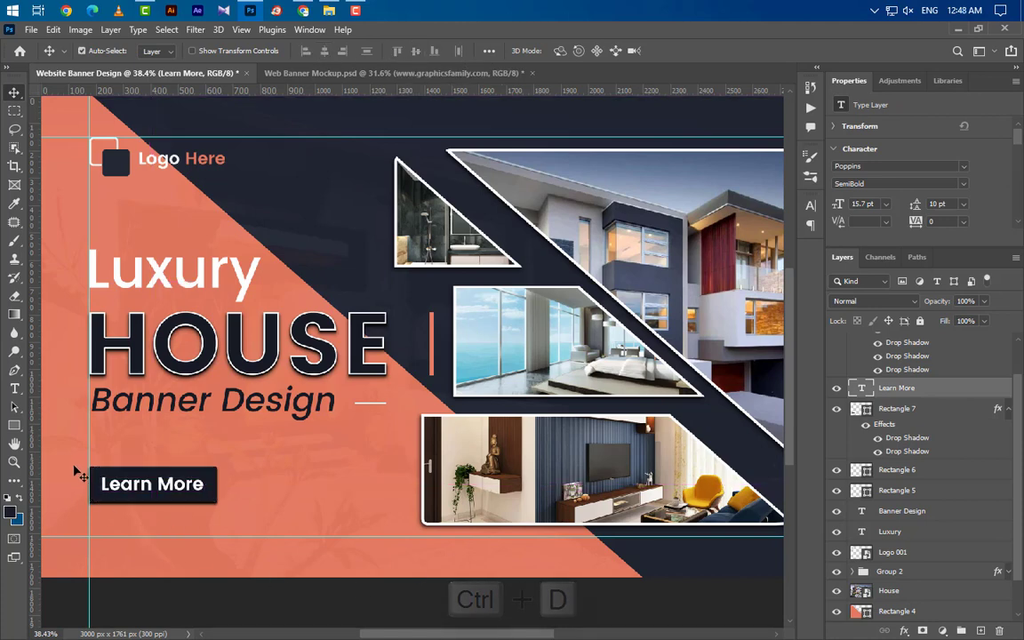
pyautogui.click(15, 388)
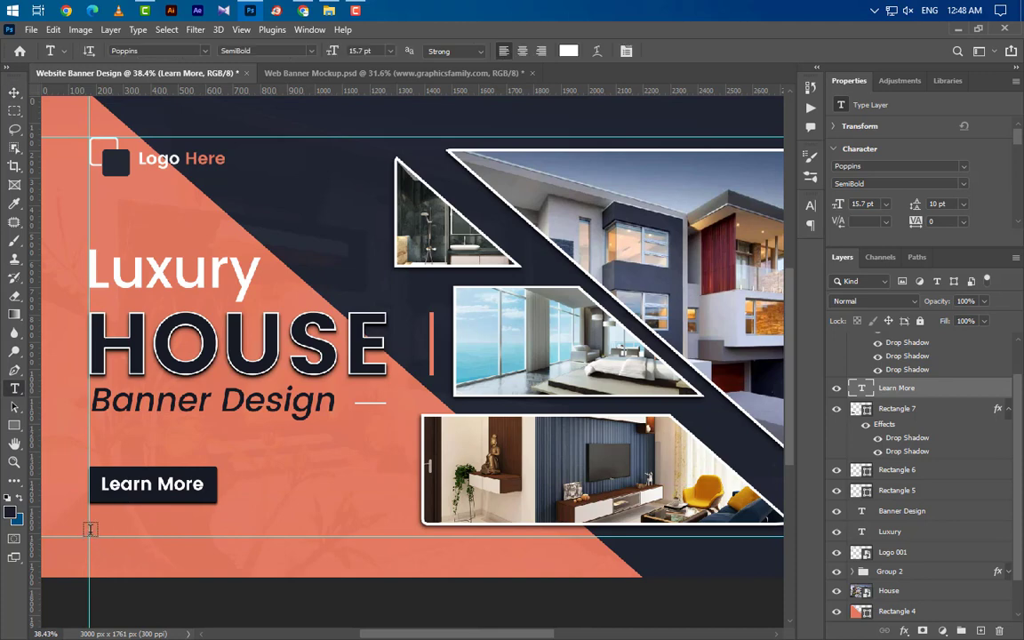
pyautogui.click(89, 528)
pyautogui.write('www.graph')
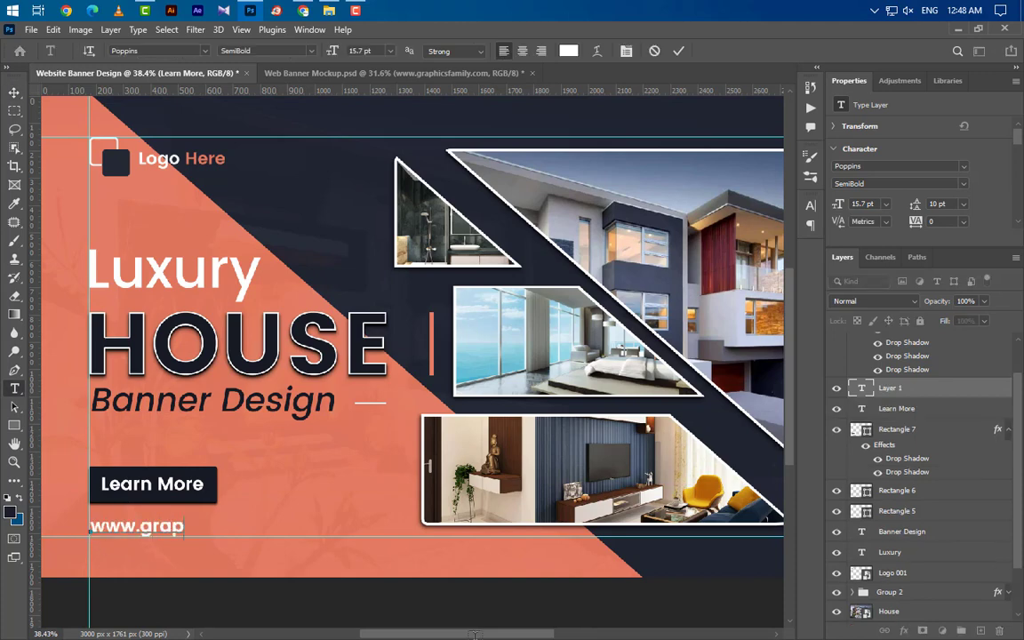
pyautogui.write('ics')
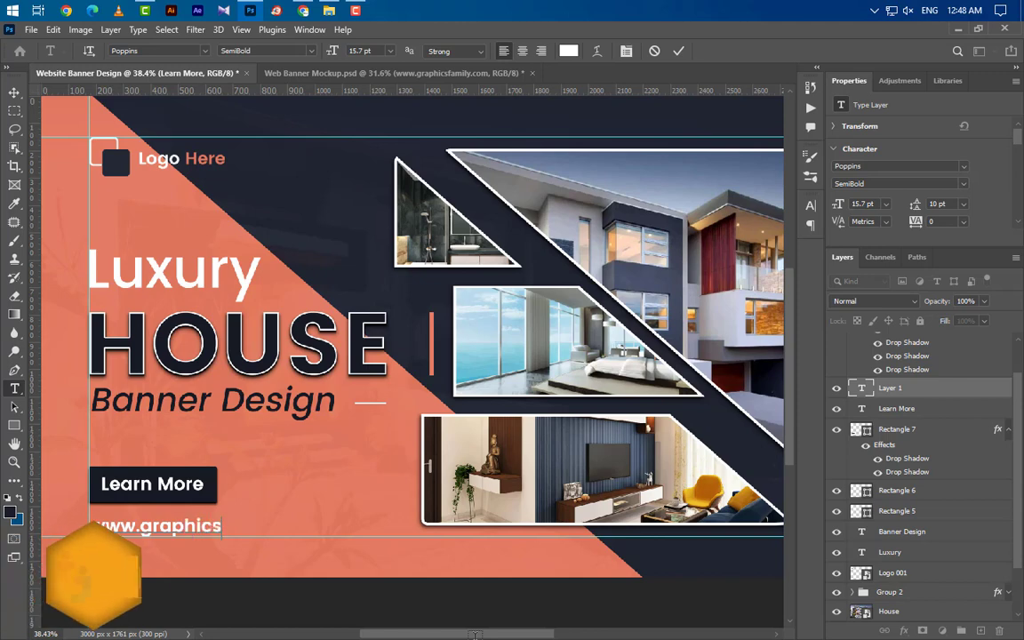
pyautogui.write('family')
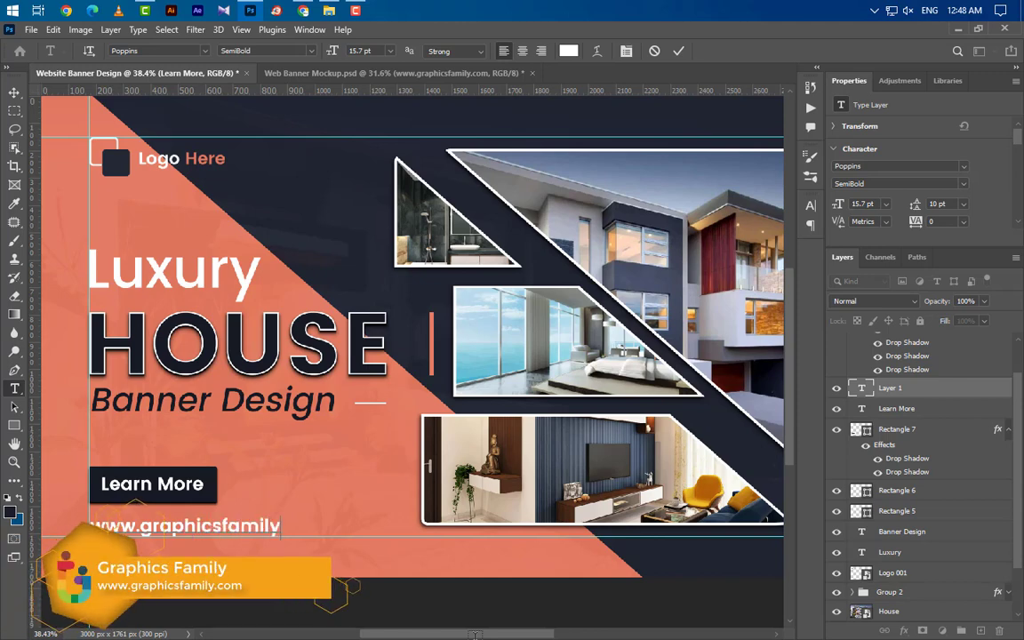
pyautogui.write('.com')
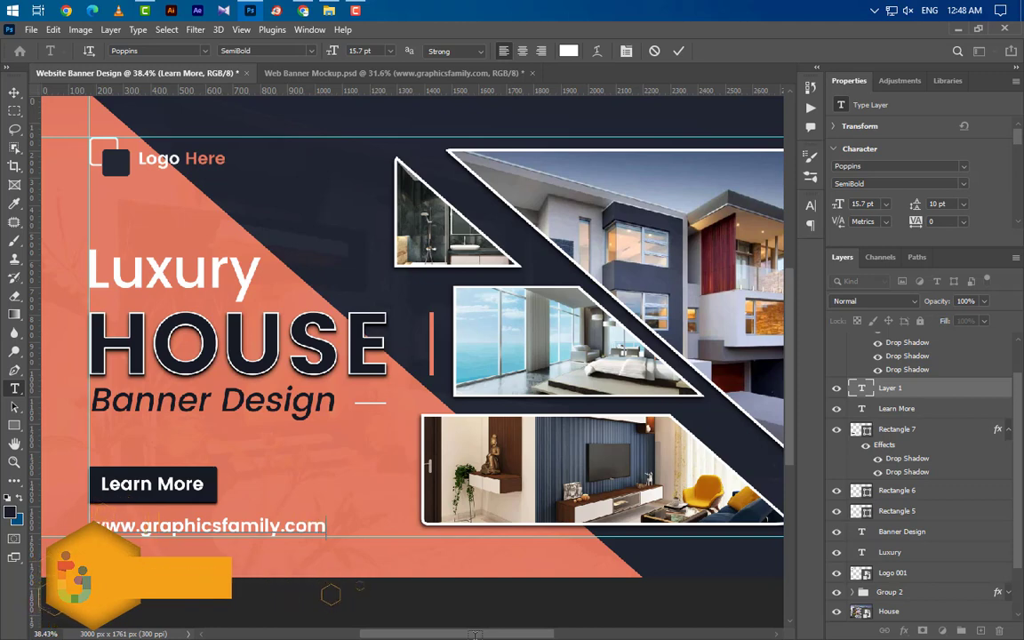
pyautogui.click(678, 51)
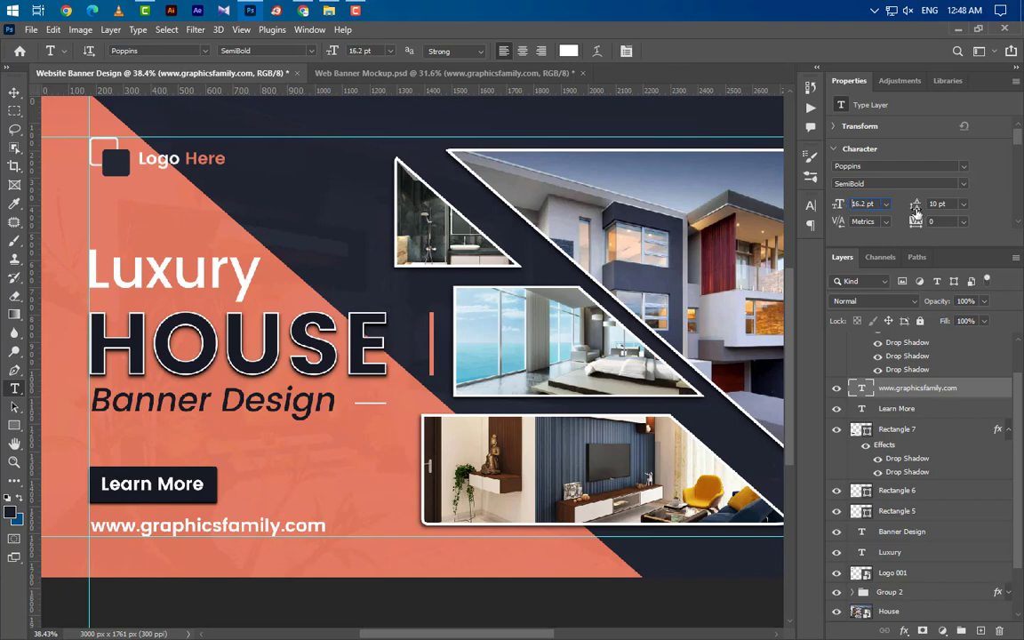
pyautogui.click(869, 182)
pyautogui.click(868, 210)
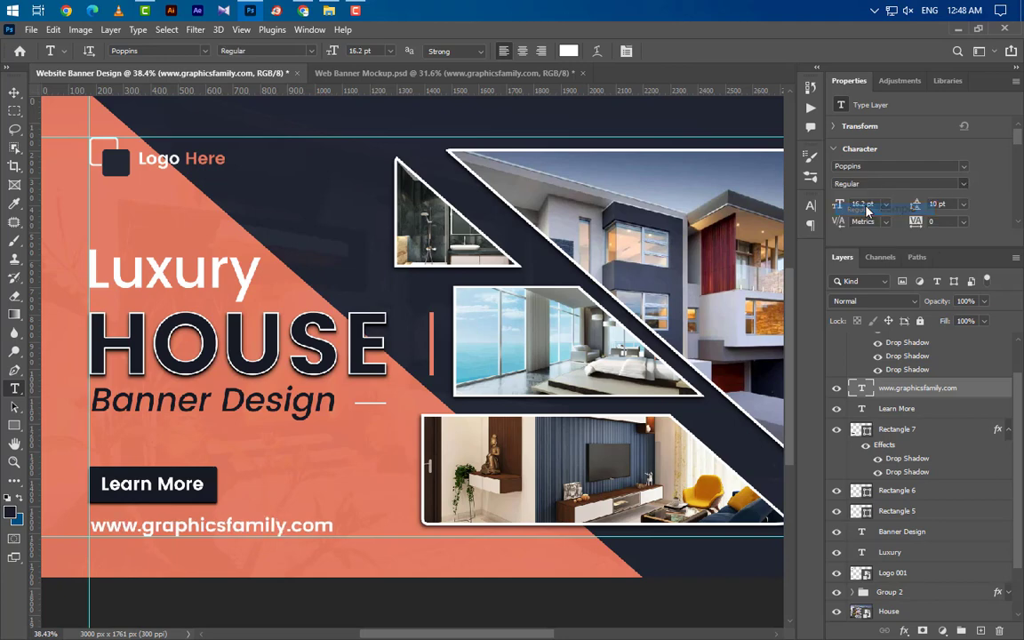
pyautogui.click(14, 92)
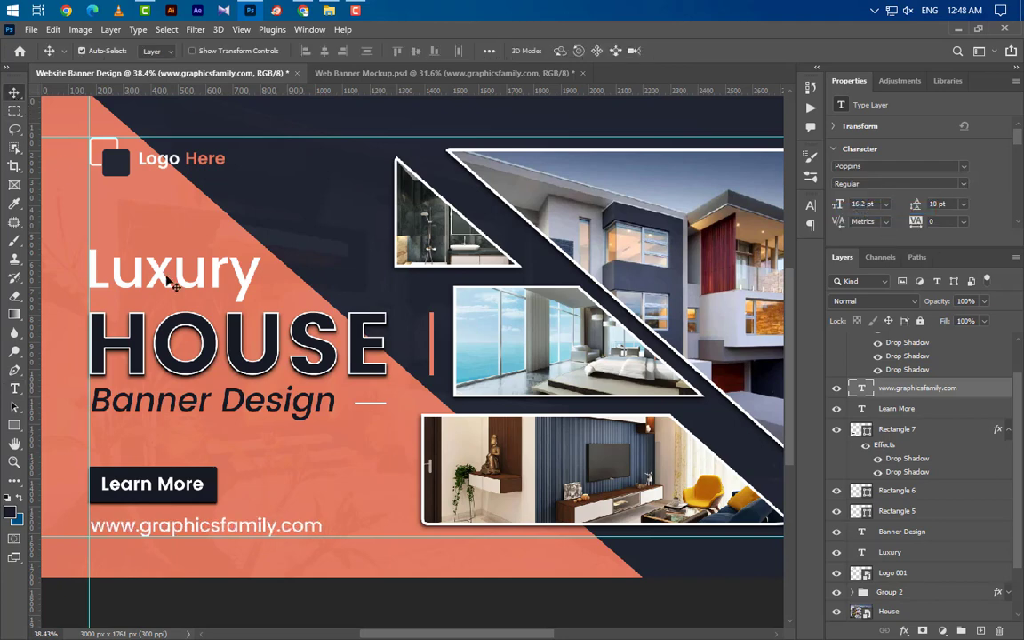
pyautogui.scroll(-1, 386, 502)
pyautogui.scroll(-1, 365, 480)
pyautogui.scroll(1, 498, 462)
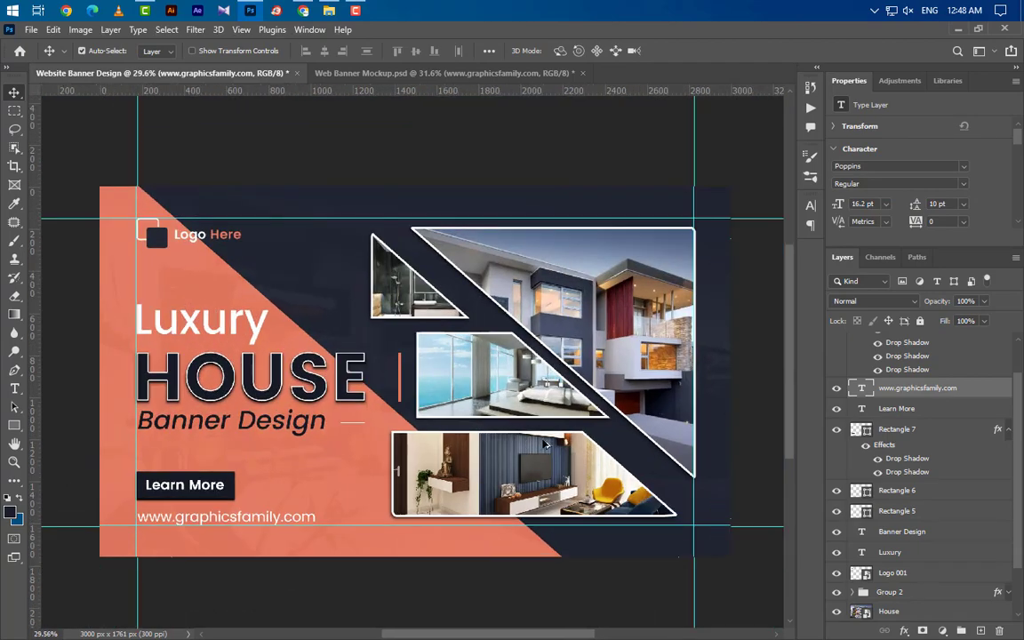
pyautogui.scroll(1, 513, 457)
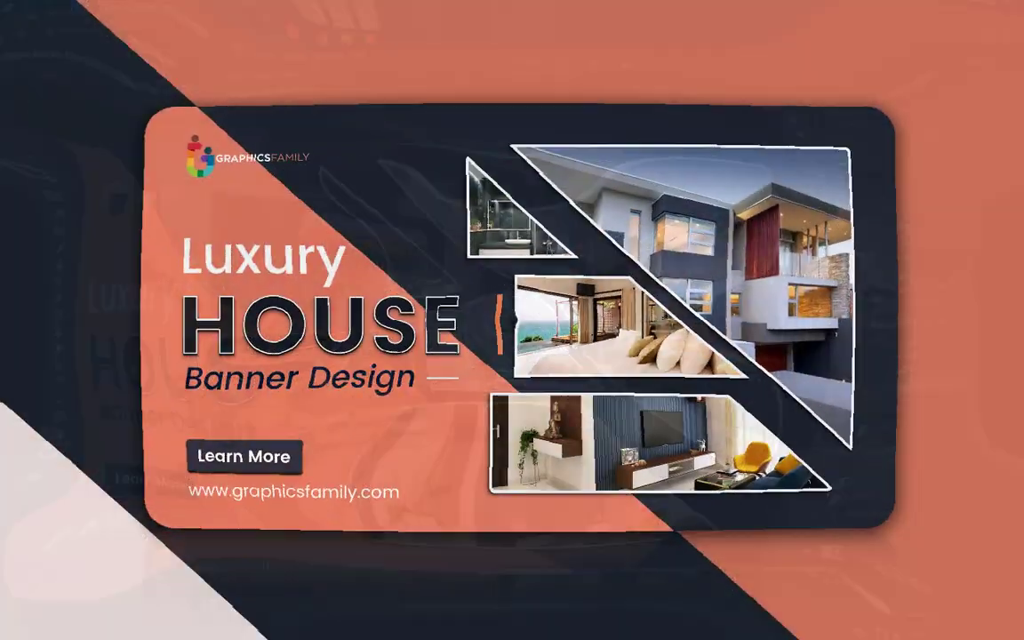